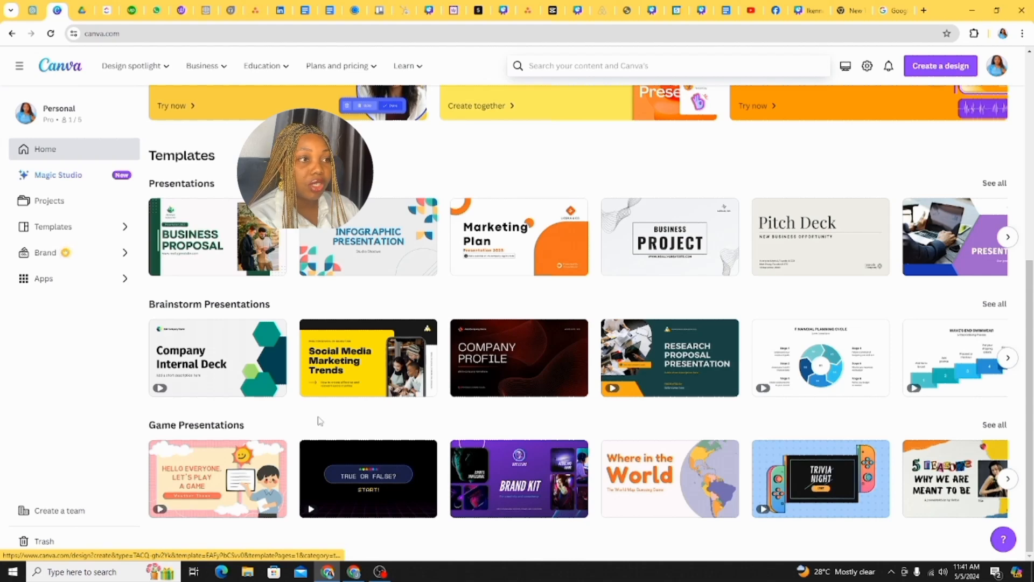
# Browse the presentation templates and open the orange and white Marketing Plan template as a new design.
pyautogui.scroll(3, 319, 420)
pyautogui.scroll(3, 748, 263)
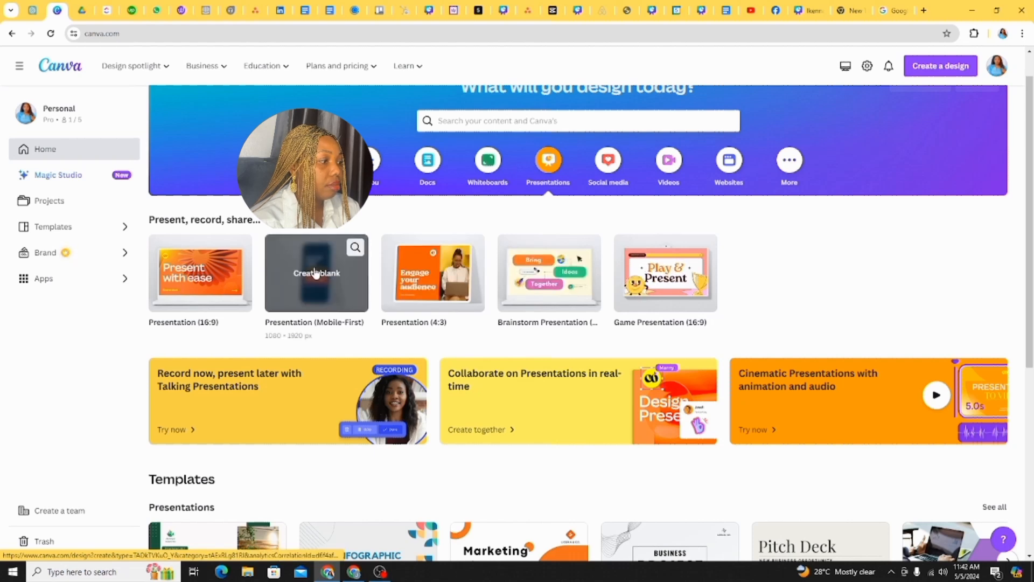
pyautogui.scroll(-3, 377, 323)
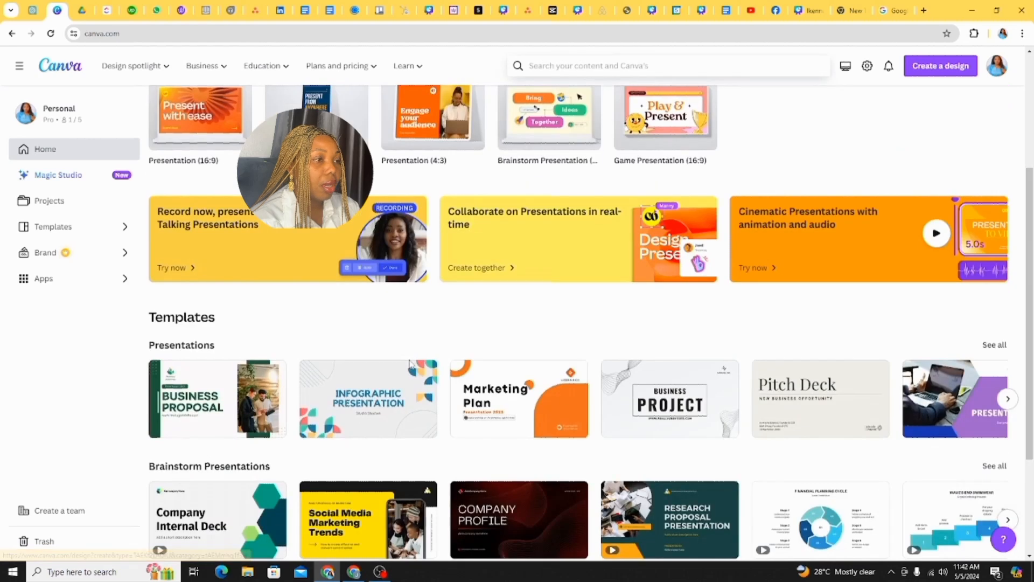
pyautogui.scroll(-2, 410, 363)
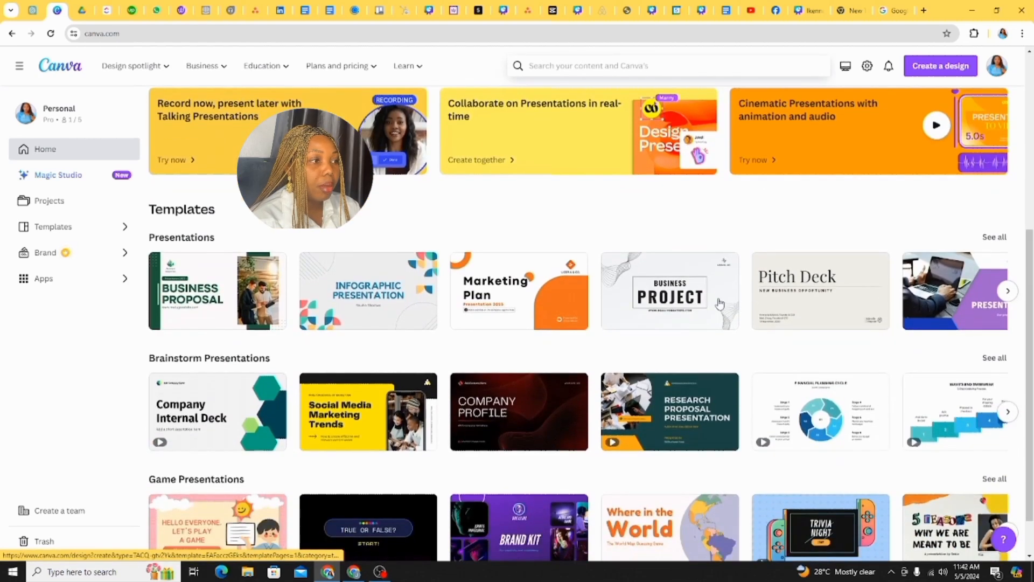
pyautogui.click(524, 306)
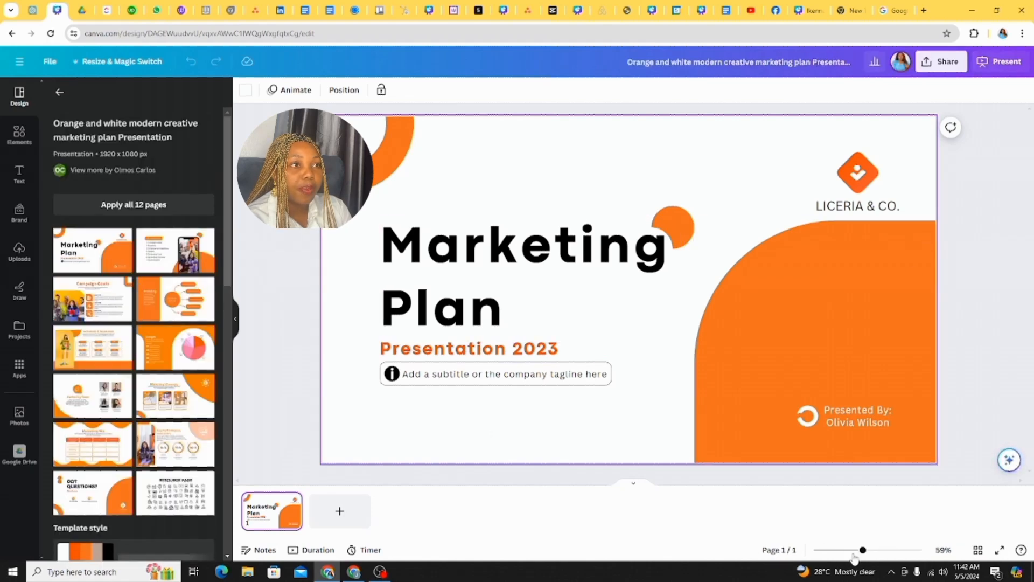
# Delete the orange shape and all remaining elements of the Marketing Plan template to leave a blank page.
pyautogui.click(854, 550)
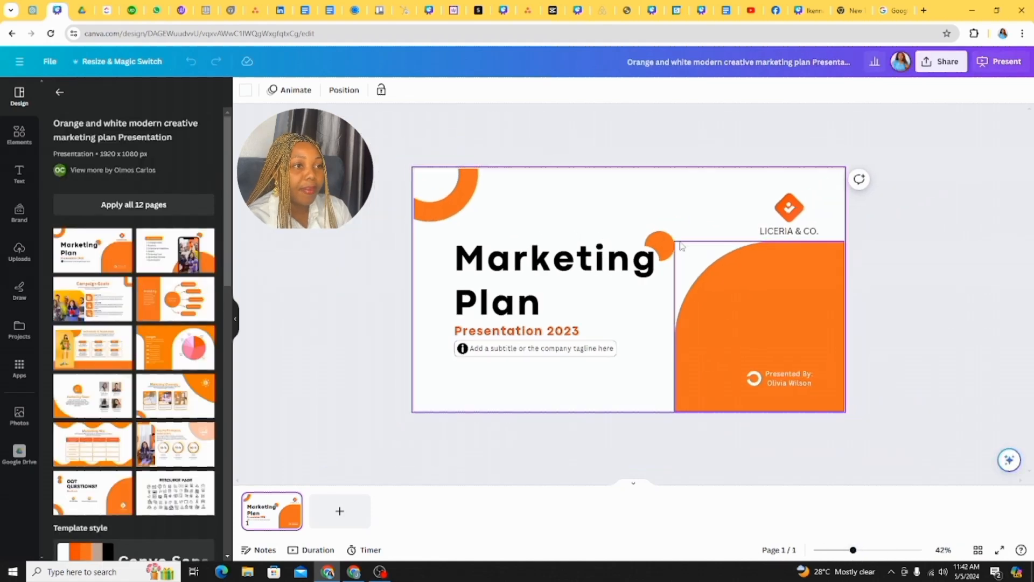
pyautogui.click(716, 299)
pyautogui.click(758, 213)
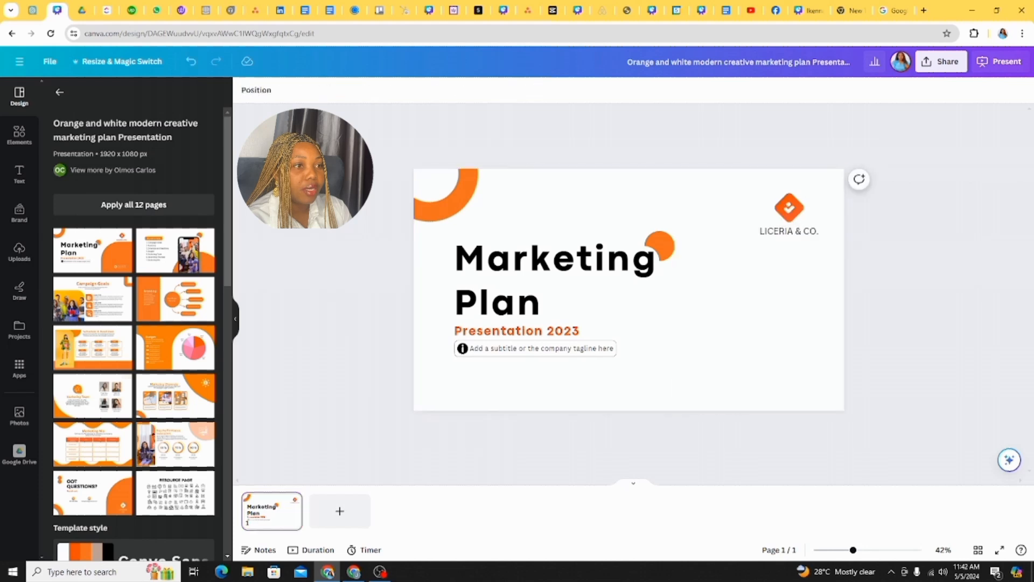
pyautogui.moveTo(351, 155); pyautogui.dragTo(942, 418)
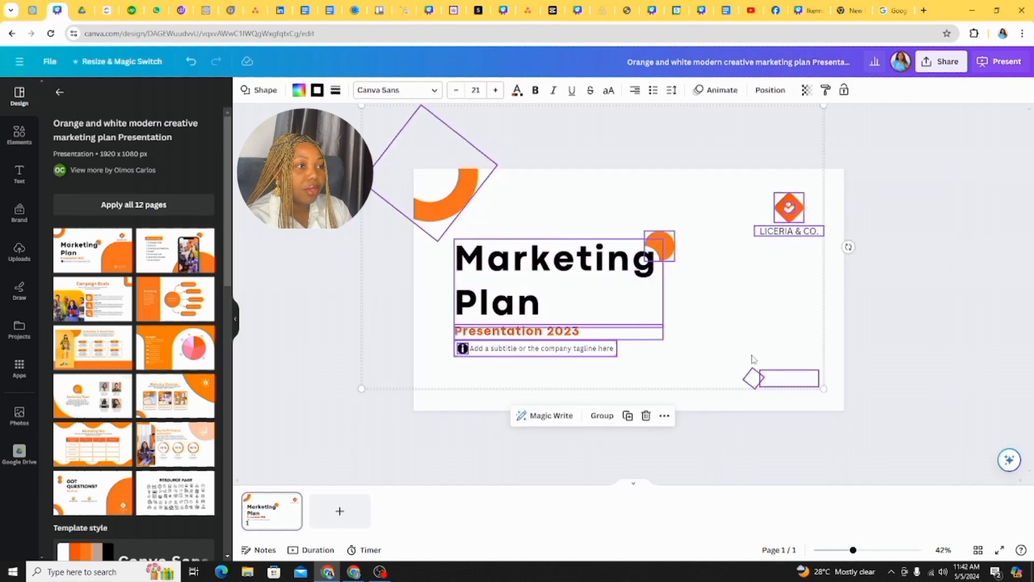
pyautogui.click(910, 362)
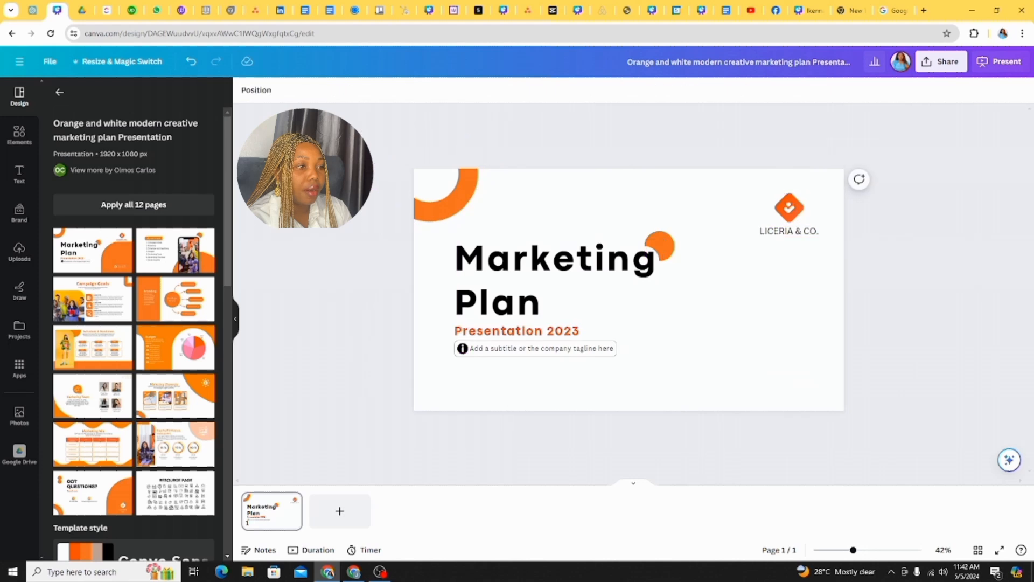
pyautogui.moveTo(376, 153); pyautogui.dragTo(869, 425)
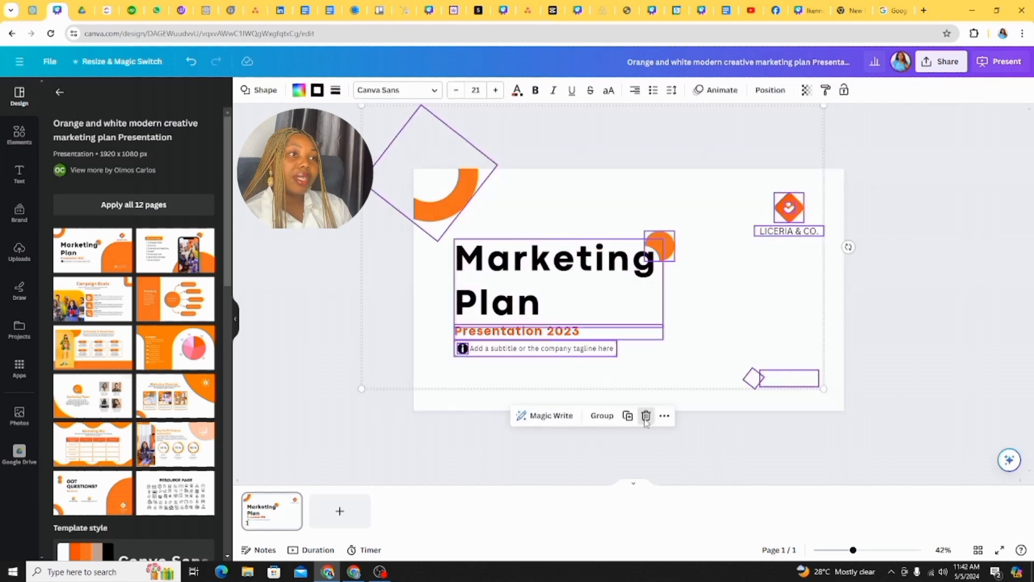
pyautogui.click(646, 416)
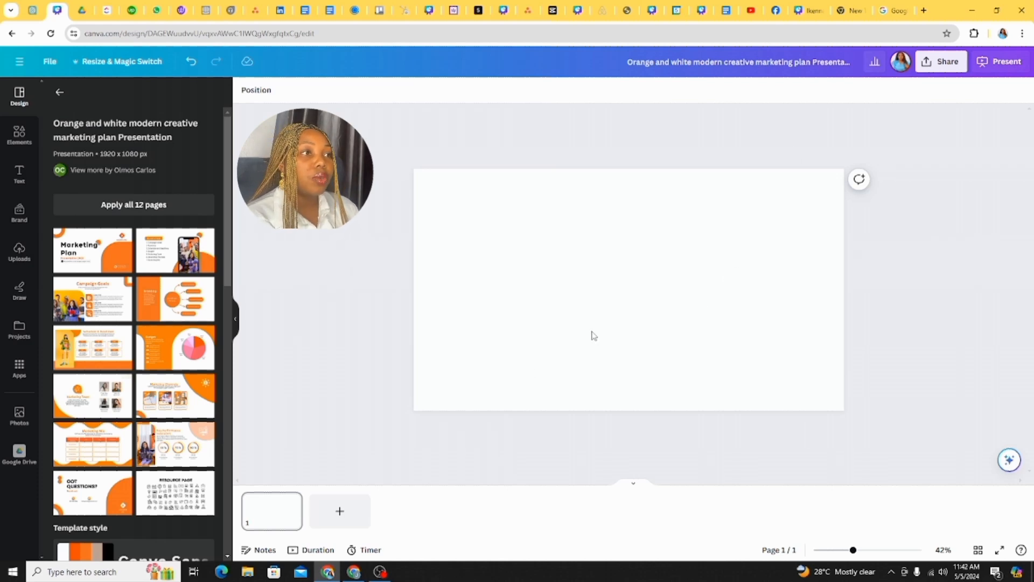
# Rename the design with the portfolio owner's full name in possessive form, followed by "VA Portfolio".
pyautogui.click(632, 60)
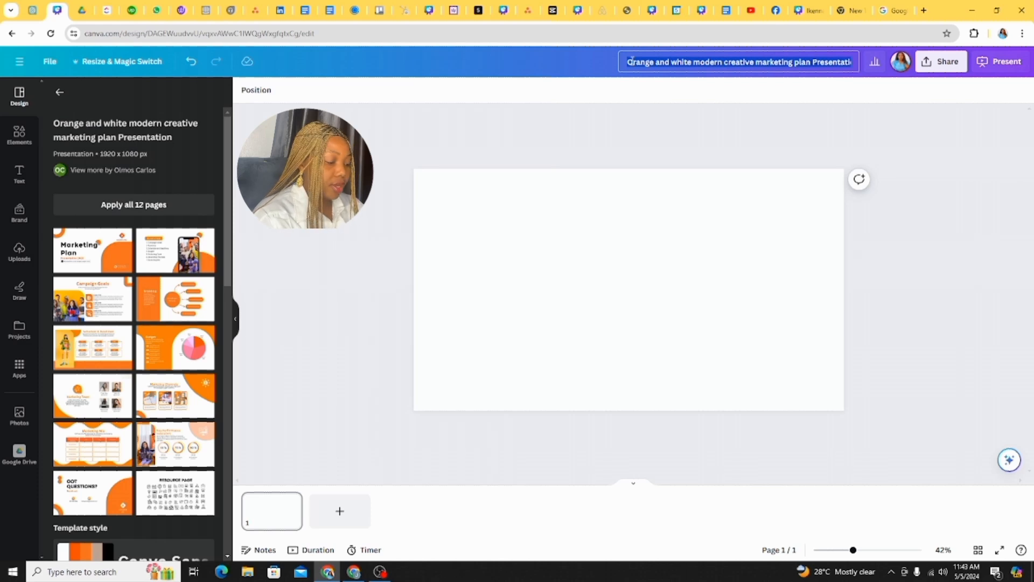
pyautogui.write('Je')
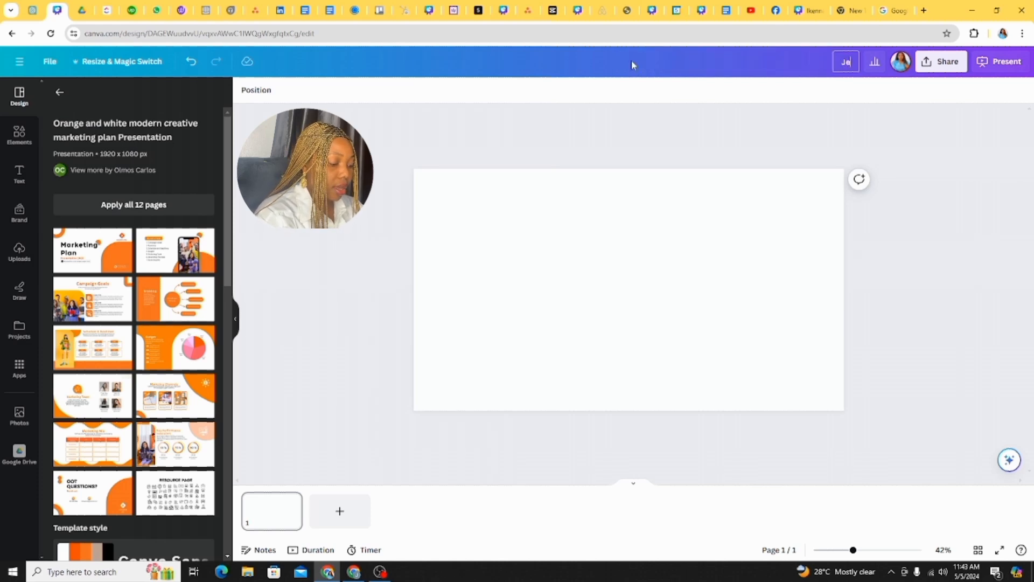
pyautogui.write('ssica E')
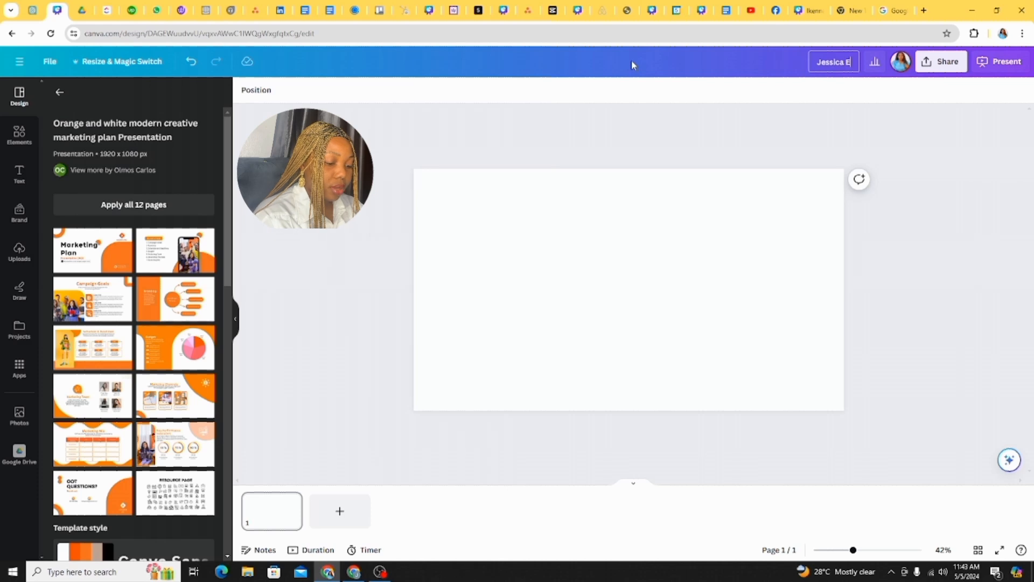
pyautogui.write("mmanuel's")
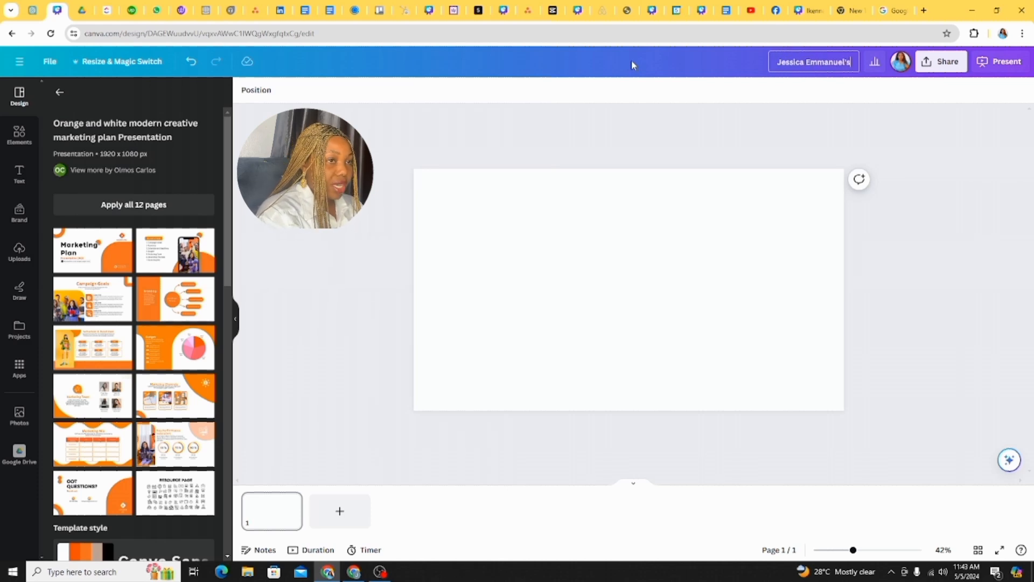
pyautogui.write(' VA')
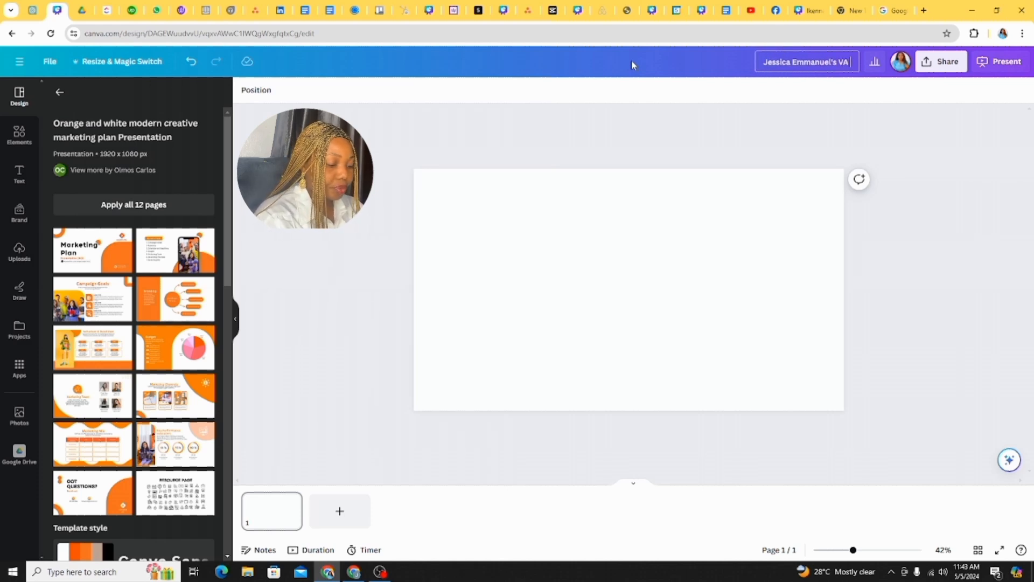
pyautogui.write(' Portfoli')
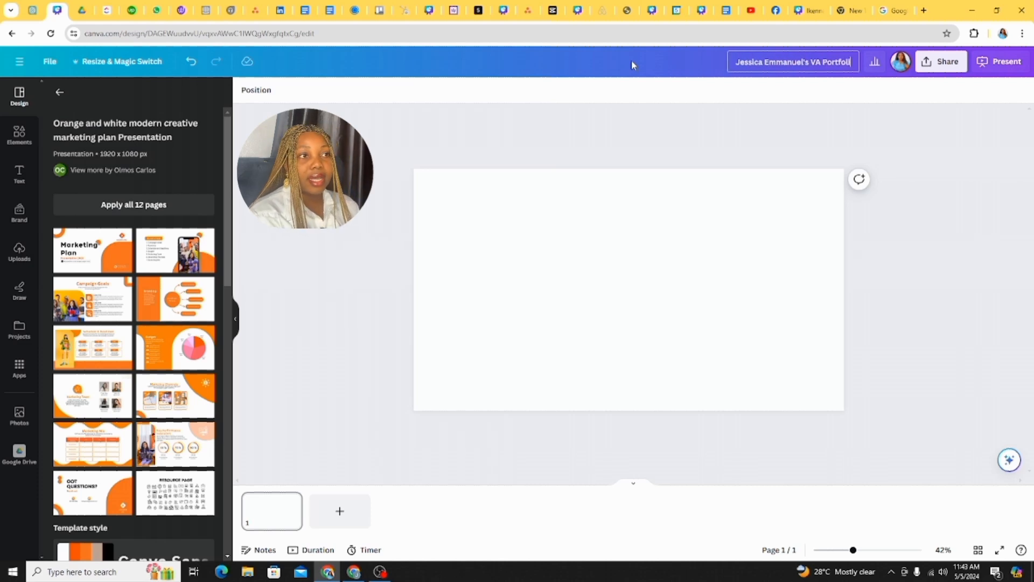
pyautogui.write('o')
pyautogui.press('Return')
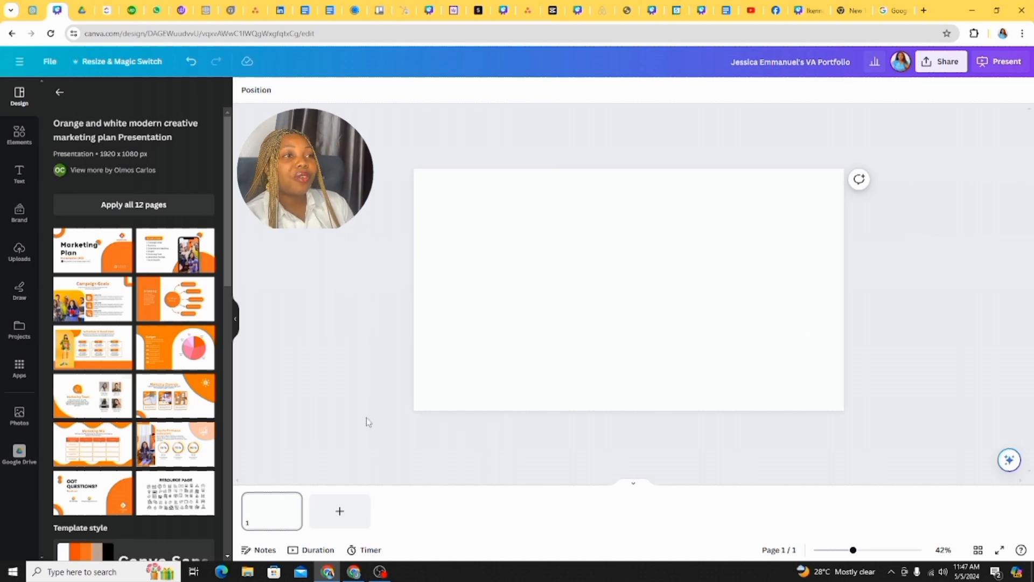
# Search the connected Google Drive files for "jojo".
pyautogui.click(649, 279)
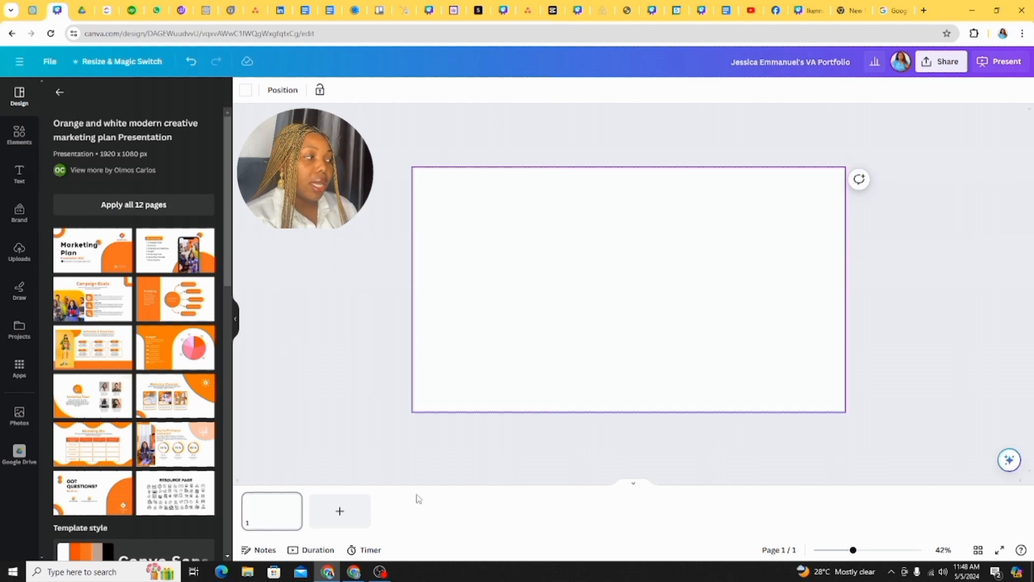
pyautogui.click(19, 455)
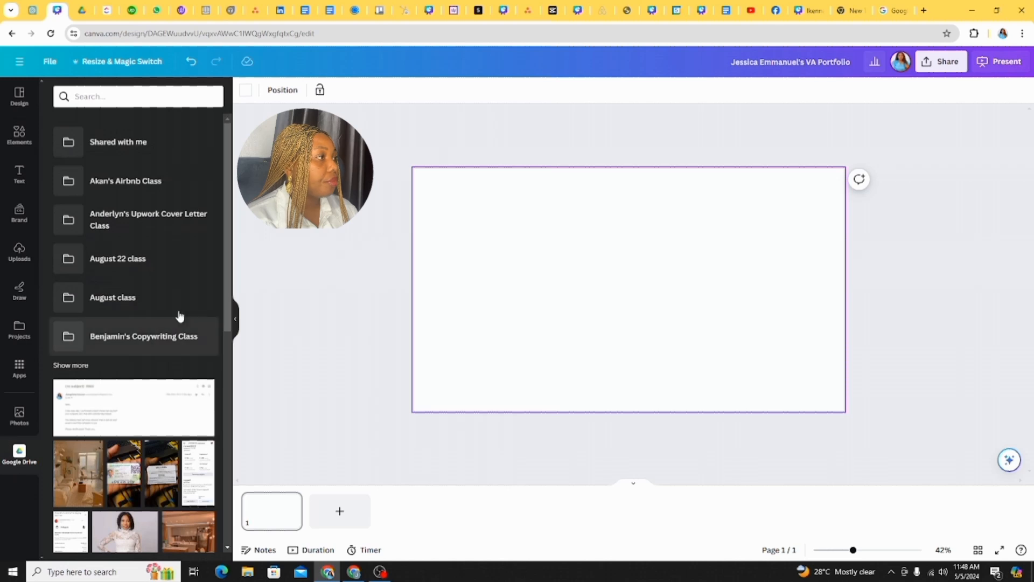
pyautogui.click(156, 107)
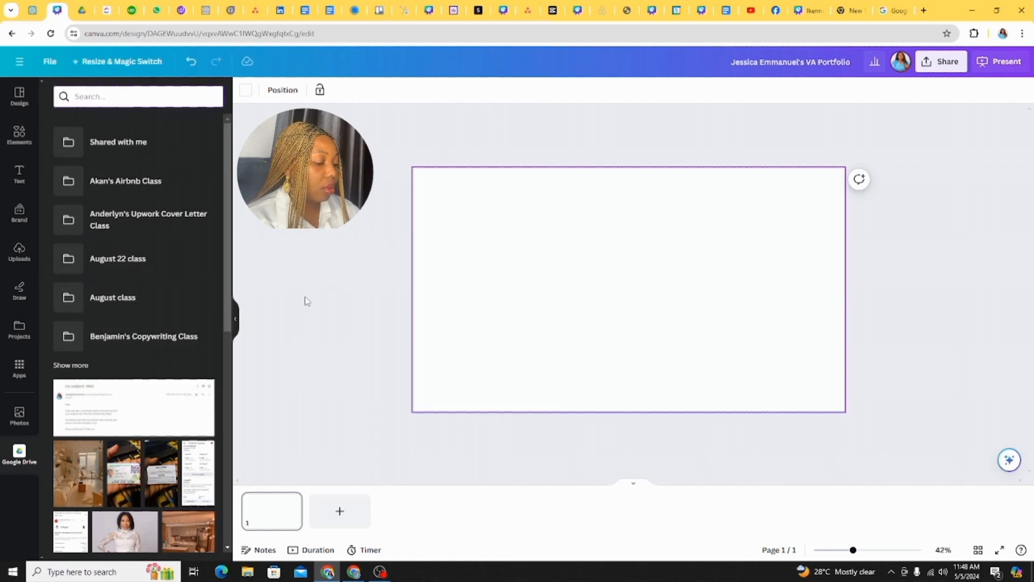
pyautogui.write('jo')
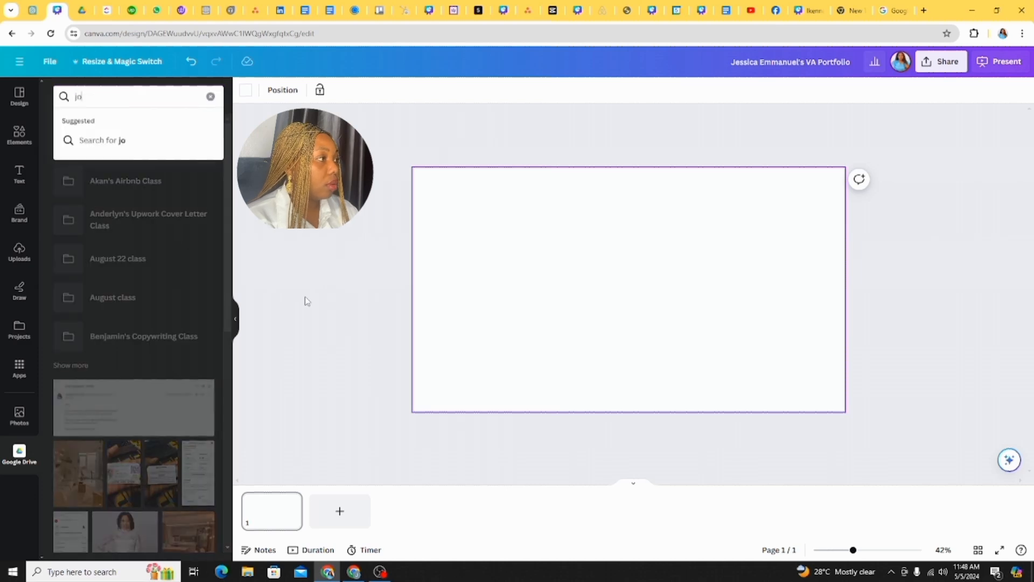
pyautogui.write('jo')
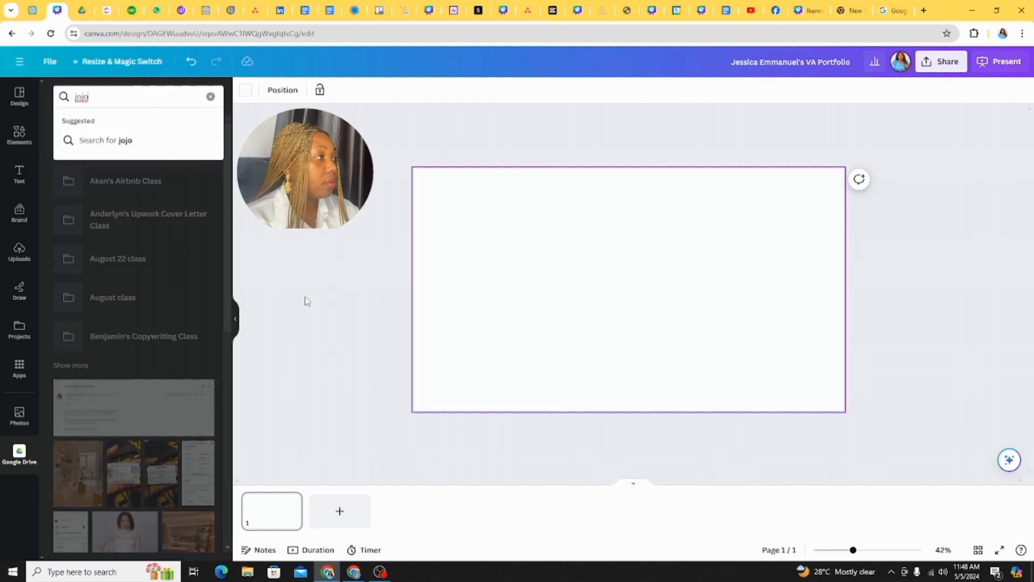
pyautogui.press('Return')
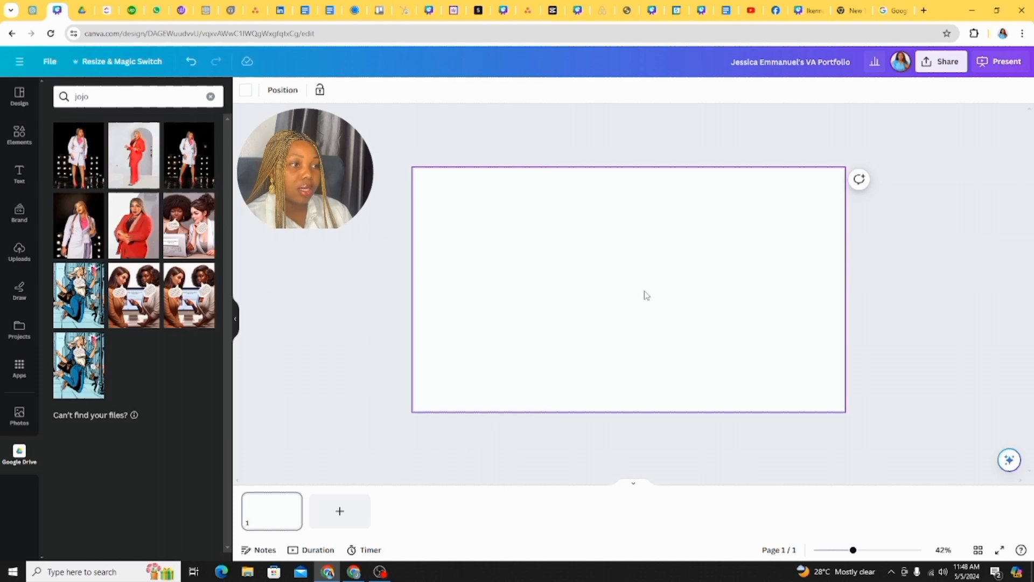
# Place the portrait with crossed arms and red blazer on the page and crop it slightly on all four sides.
pyautogui.moveTo(647, 295); pyautogui.dragTo(649, 297)
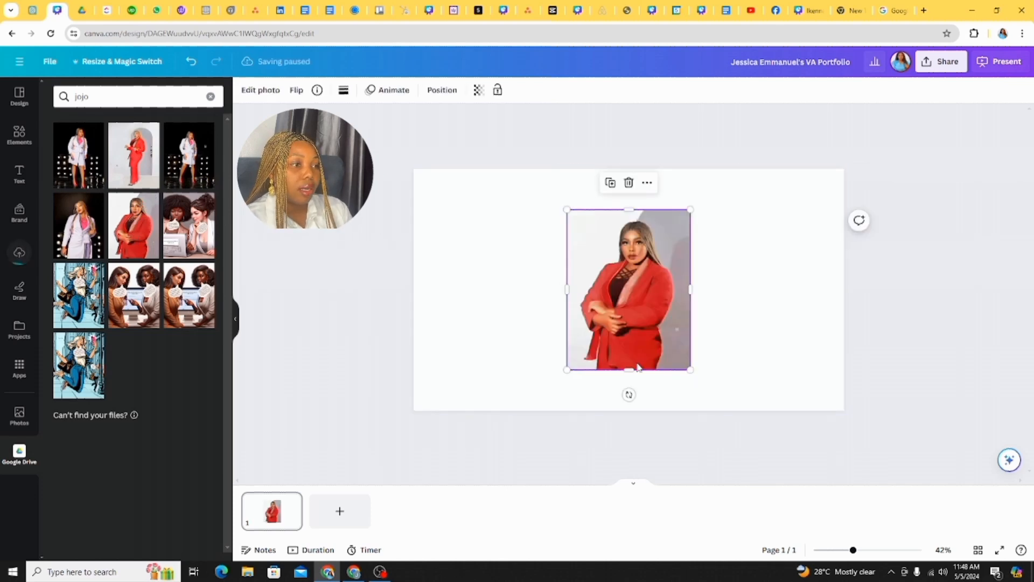
pyautogui.moveTo(635, 371); pyautogui.dragTo(638, 338)
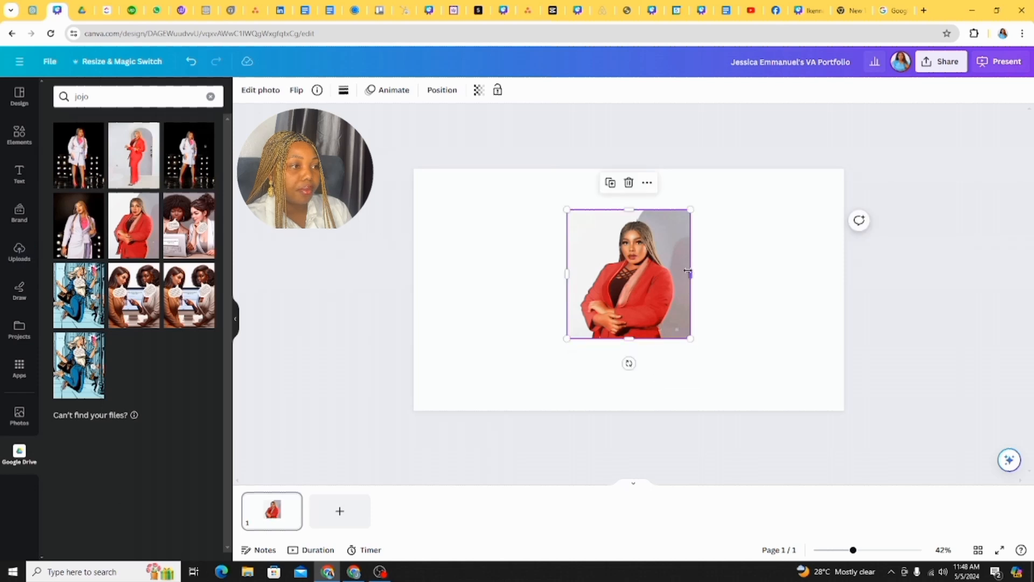
pyautogui.moveTo(688, 271); pyautogui.dragTo(683, 271)
pyautogui.moveTo(568, 269); pyautogui.dragTo(575, 271)
pyautogui.moveTo(626, 210); pyautogui.dragTo(627, 214)
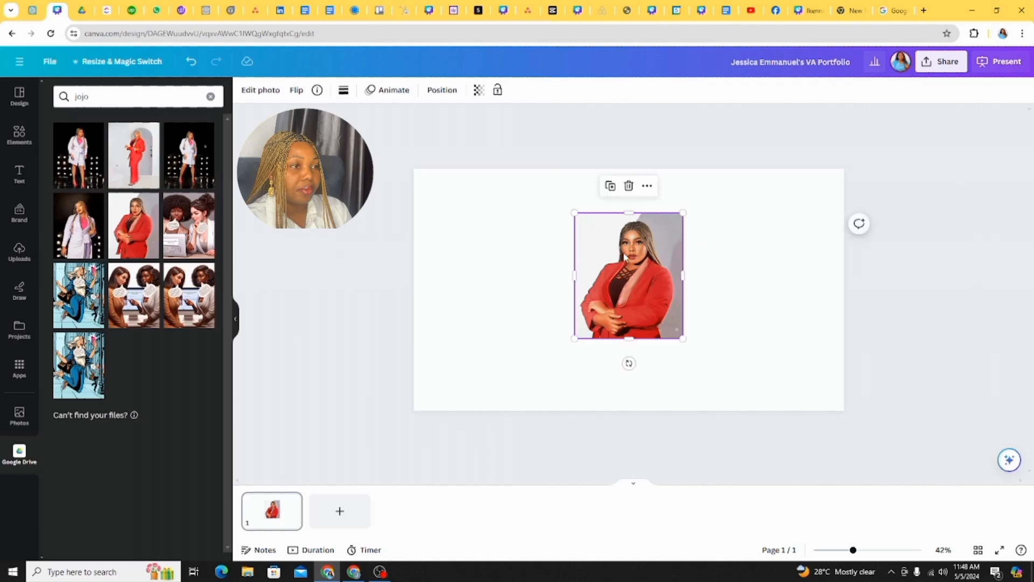
# Move the portrait to the page's upper edge and enlarge it to fill the right half of the page.
pyautogui.moveTo(626, 259); pyautogui.dragTo(676, 214)
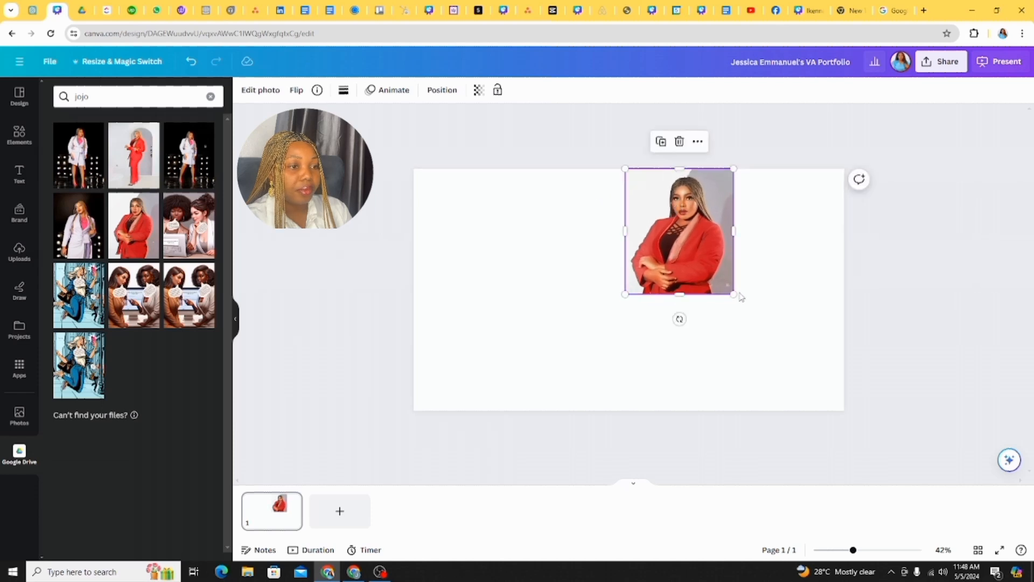
pyautogui.moveTo(734, 294); pyautogui.dragTo(820, 438)
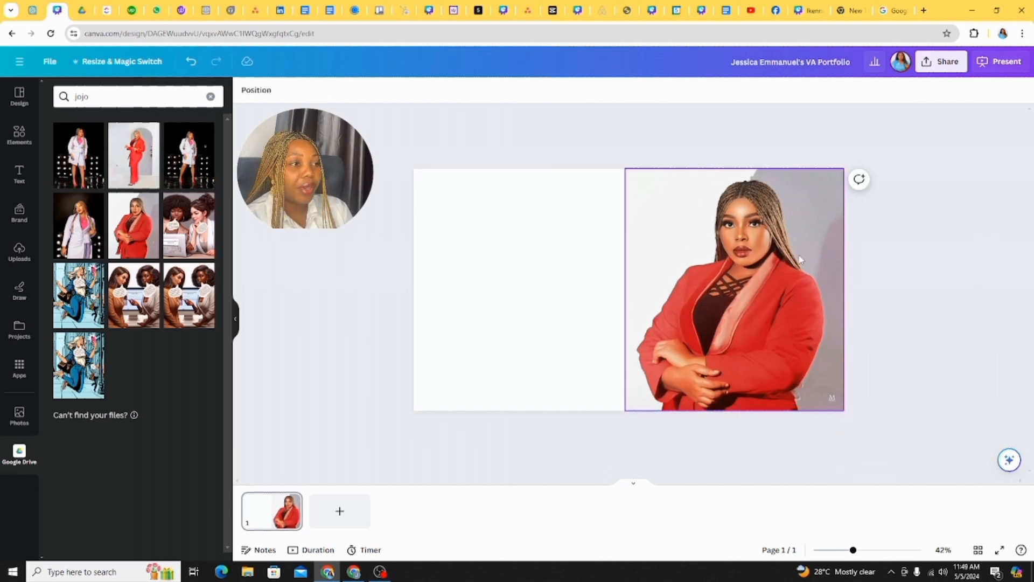
pyautogui.click(525, 294)
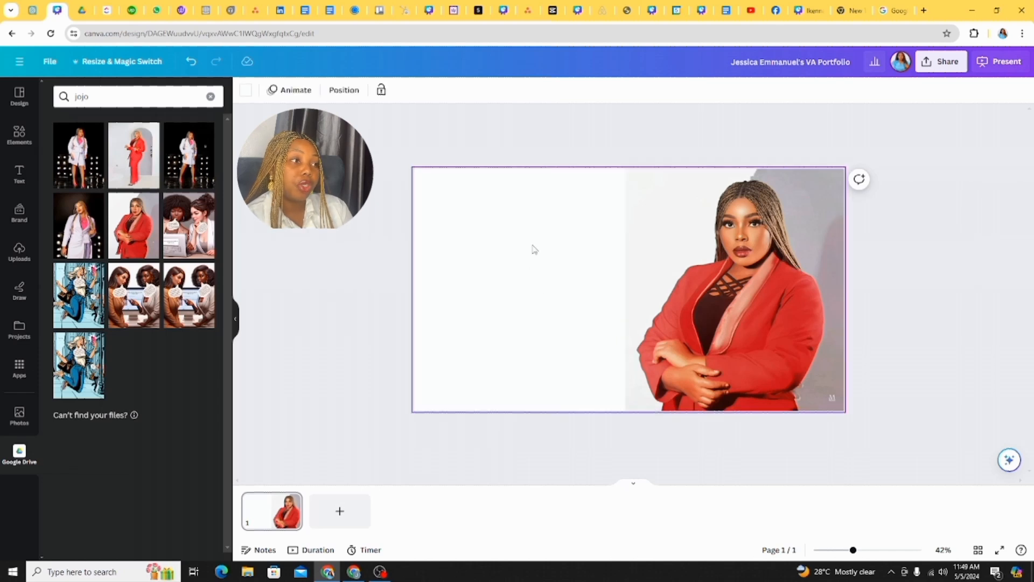
pyautogui.moveTo(760, 242)
pyautogui.mouseDown()
pyautogui.moveTo(550, 241)
pyautogui.moveTo(774, 247)
pyautogui.mouseUp()
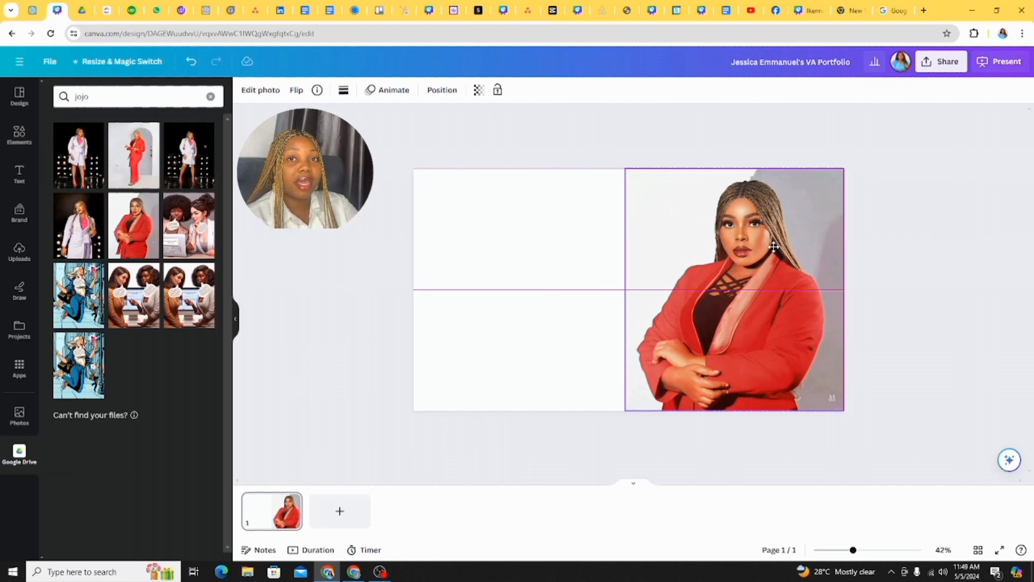
pyautogui.moveTo(774, 246); pyautogui.dragTo(775, 249)
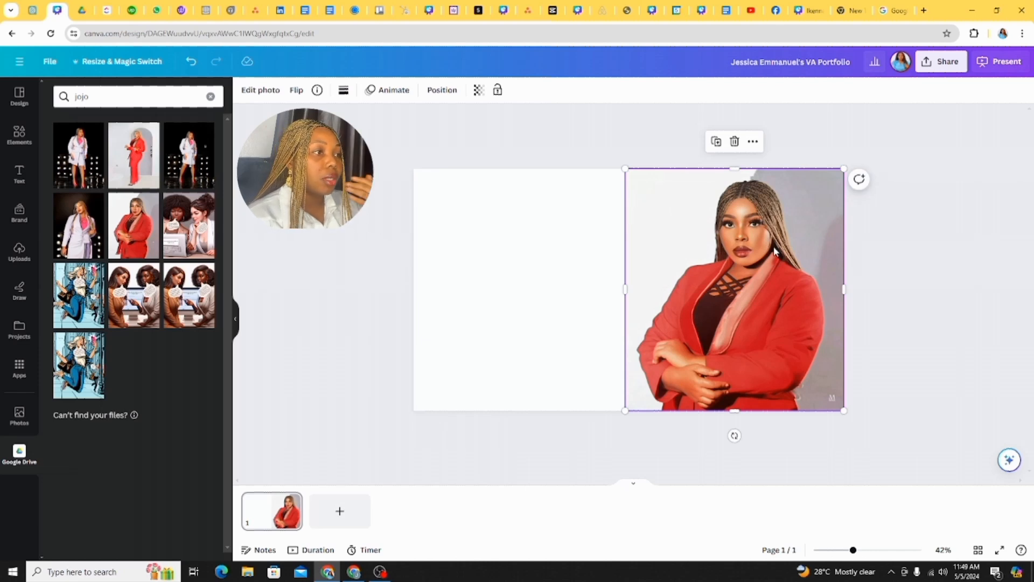
pyautogui.click(375, 341)
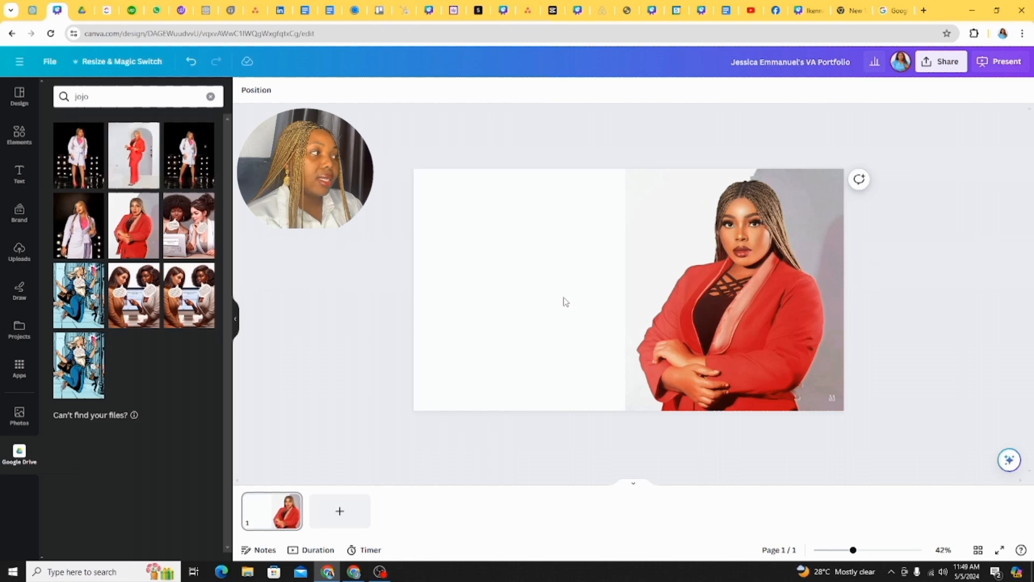
# Add a subheading text box to the page, enlarge its text to size 45.8 and widen the box.
pyautogui.click(20, 174)
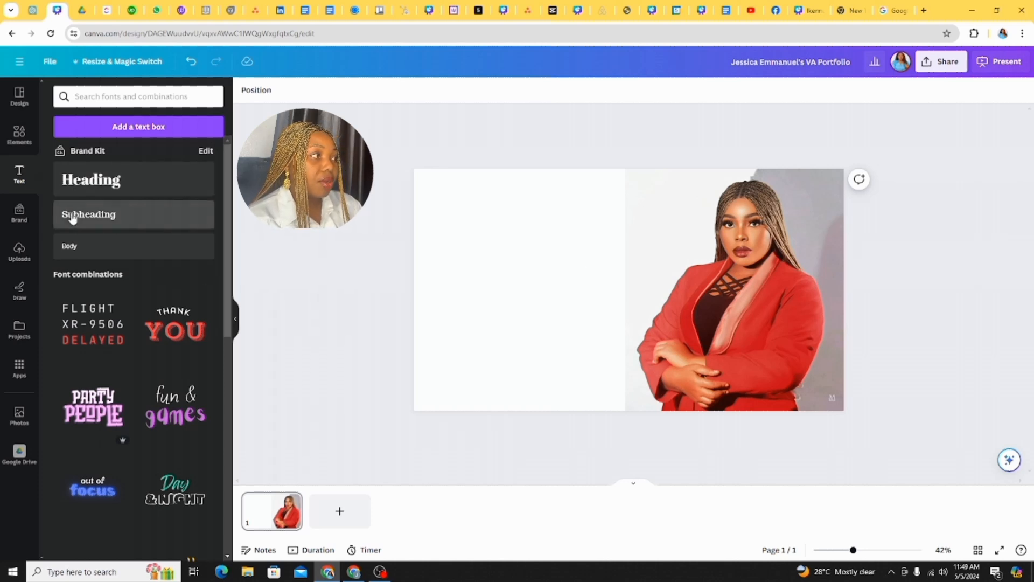
pyautogui.click(69, 214)
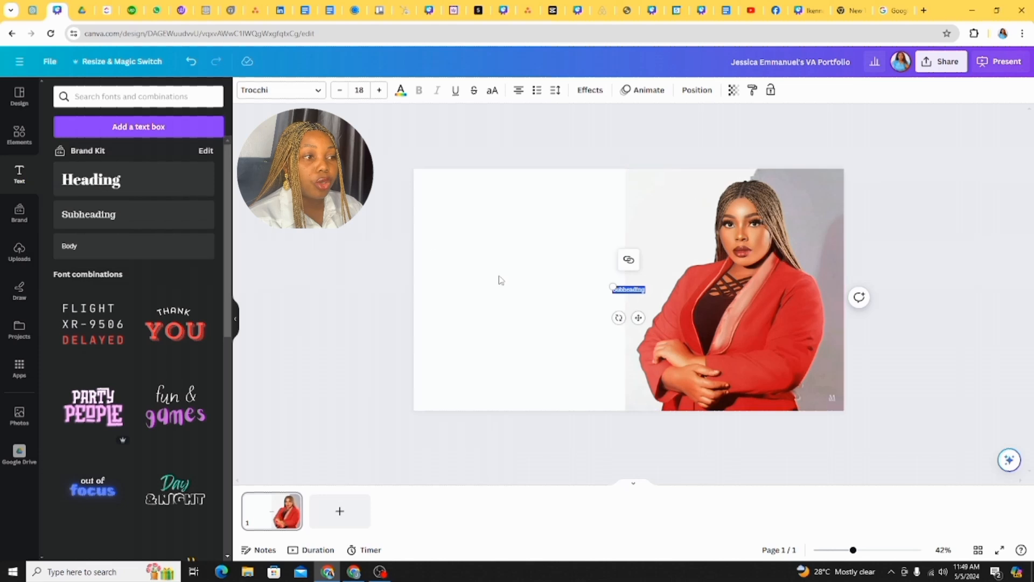
pyautogui.moveTo(611, 286); pyautogui.dragTo(563, 277)
pyautogui.moveTo(646, 286); pyautogui.dragTo(683, 286)
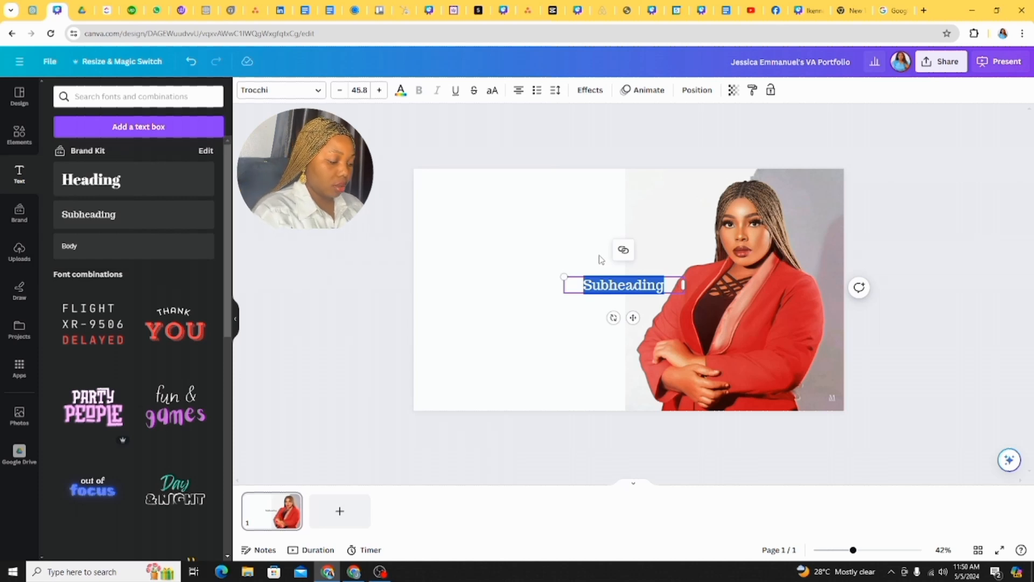
# Enter "With a multitasking executive virtual assistant on your executive team, getting the job done is easier" as the subheading and move it onto the blank half.
pyautogui.write('W')
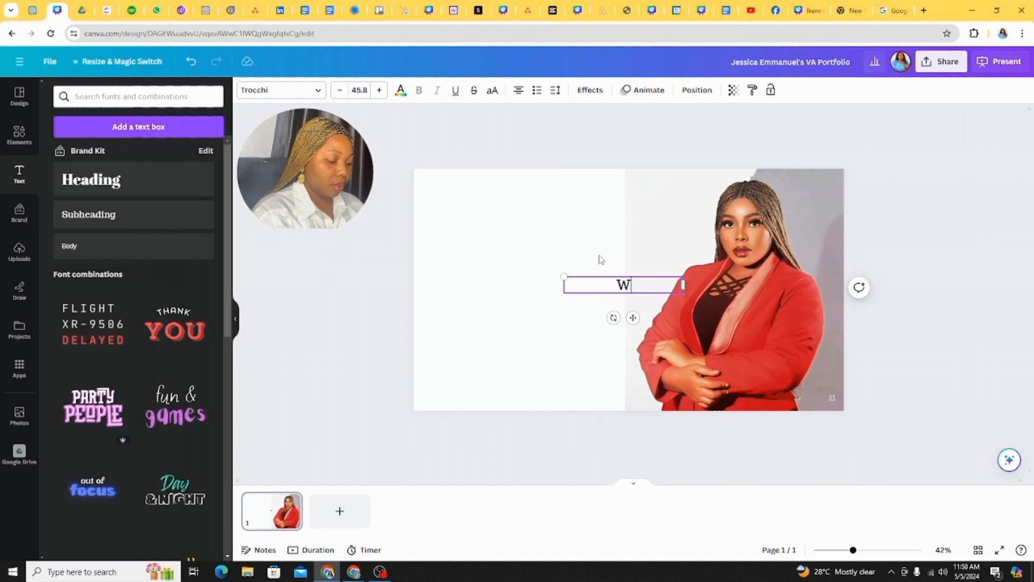
pyautogui.write('ith a m')
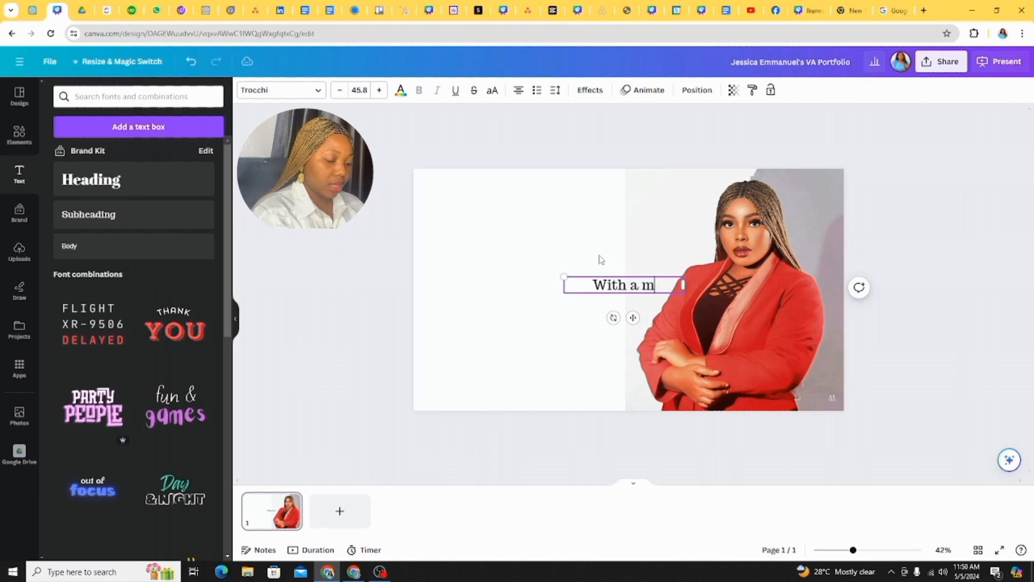
pyautogui.write('ultitaskin')
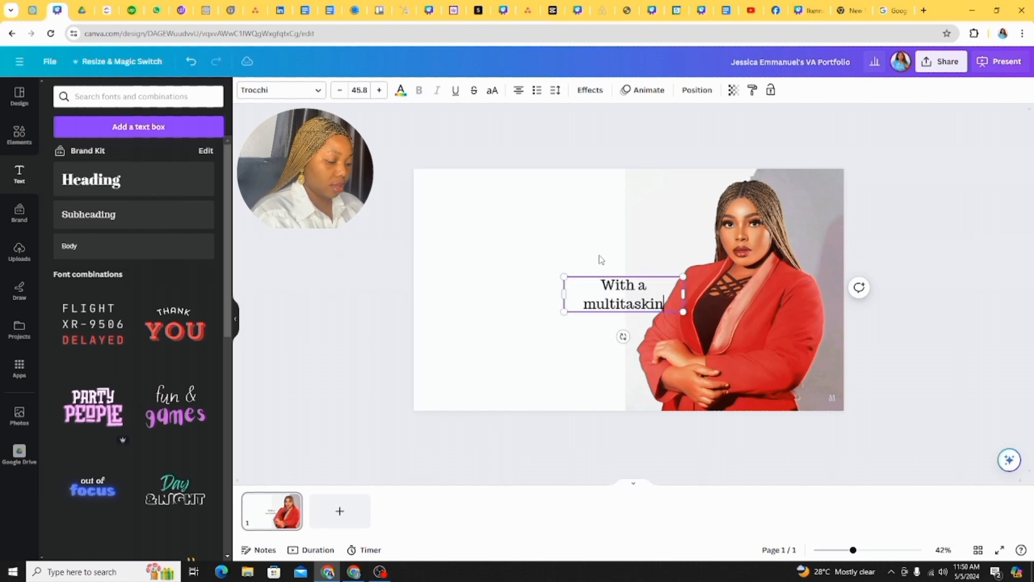
pyautogui.write('g execu')
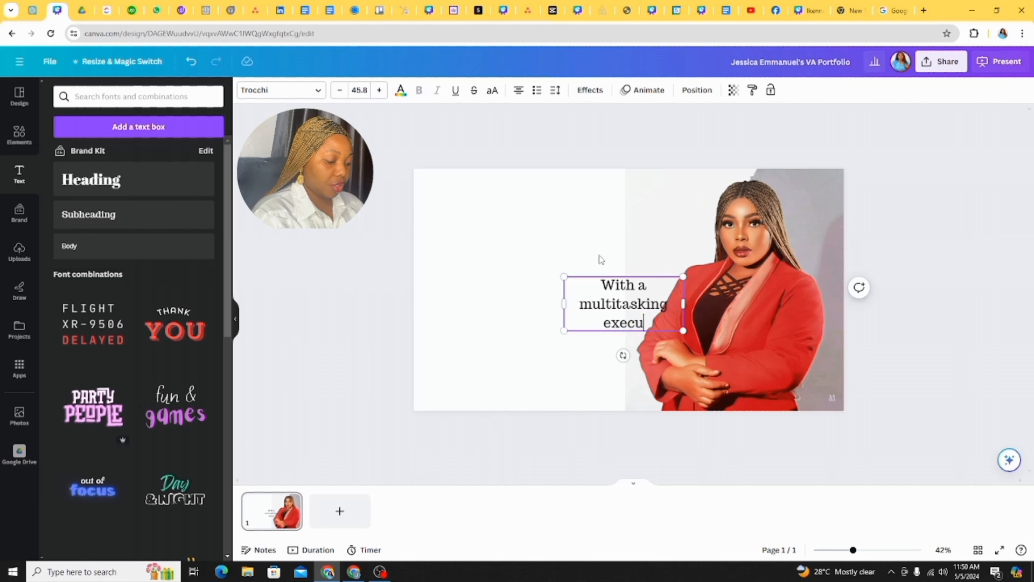
pyautogui.write('tive virtual')
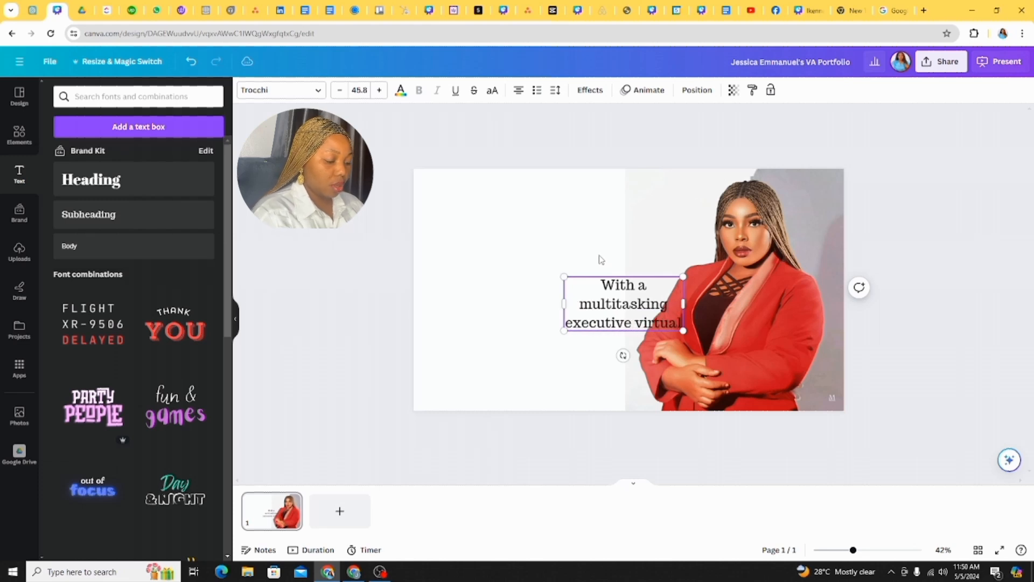
pyautogui.write(' assistant')
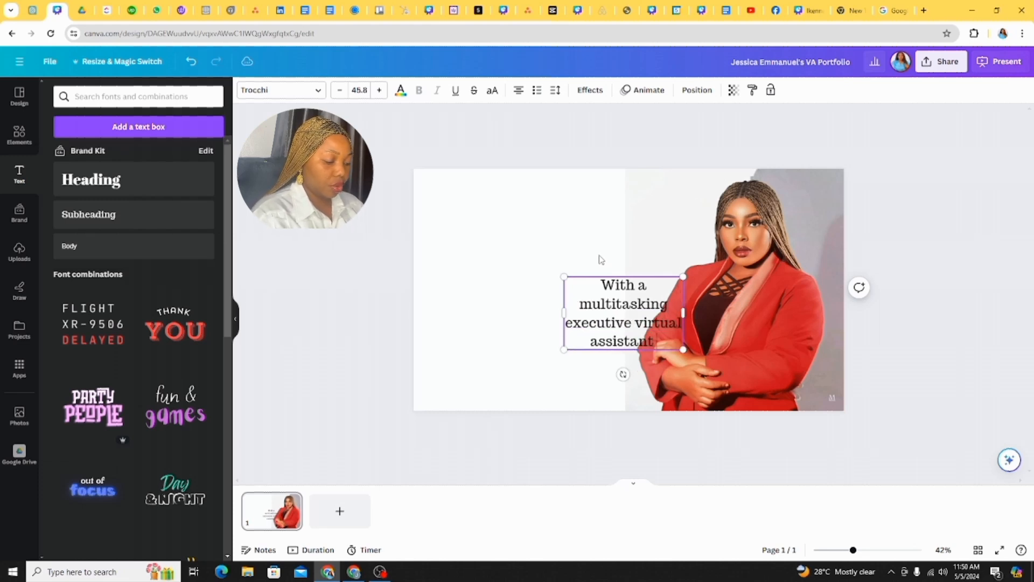
pyautogui.write(' on your exec')
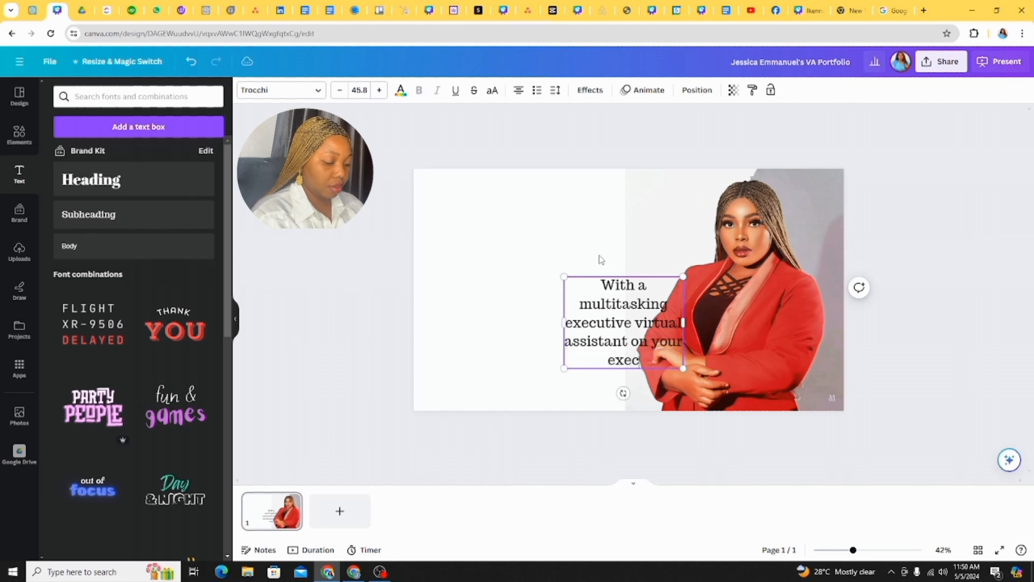
pyautogui.write('utive team,')
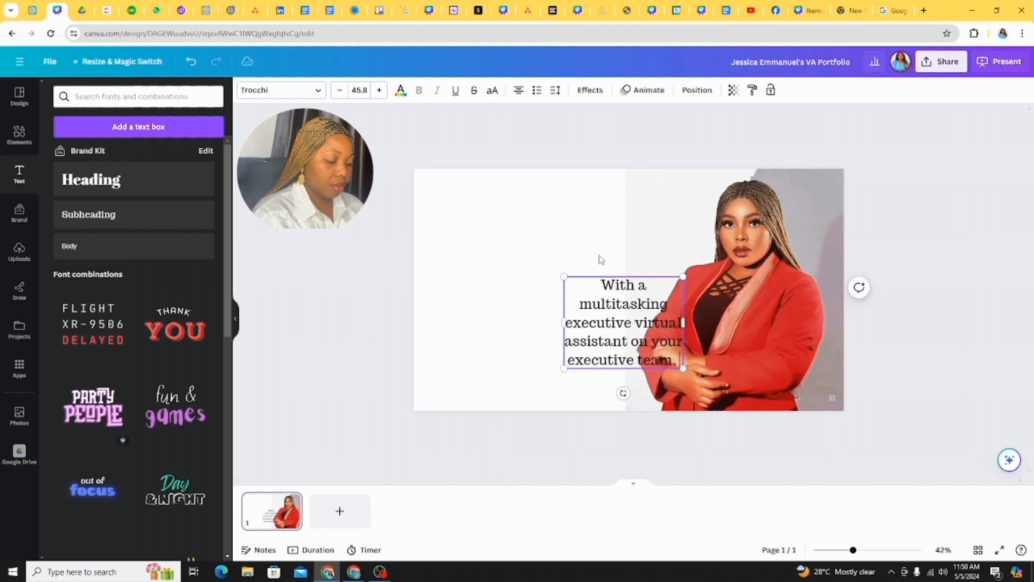
pyautogui.write(' getting')
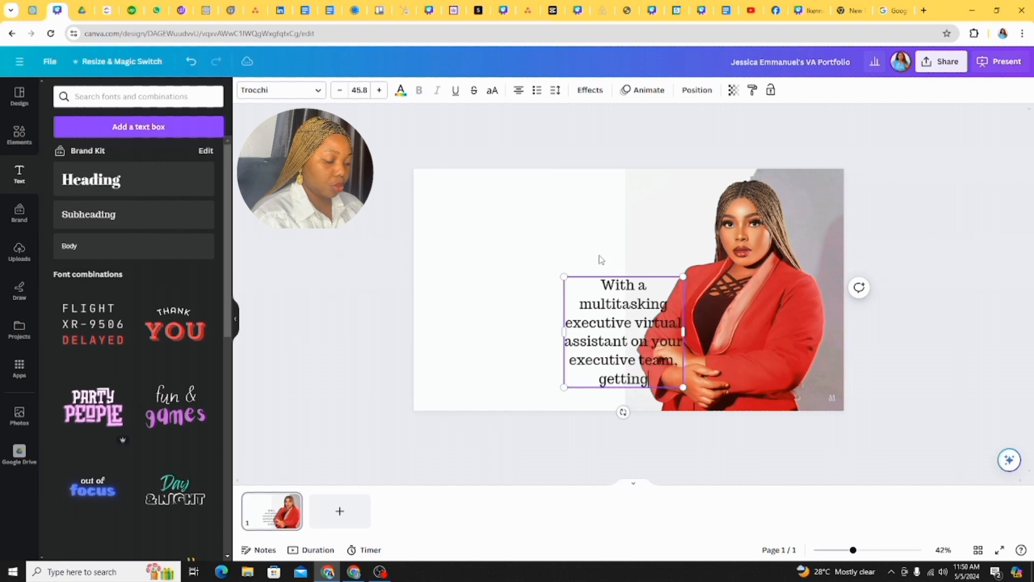
pyautogui.write(' the job d')
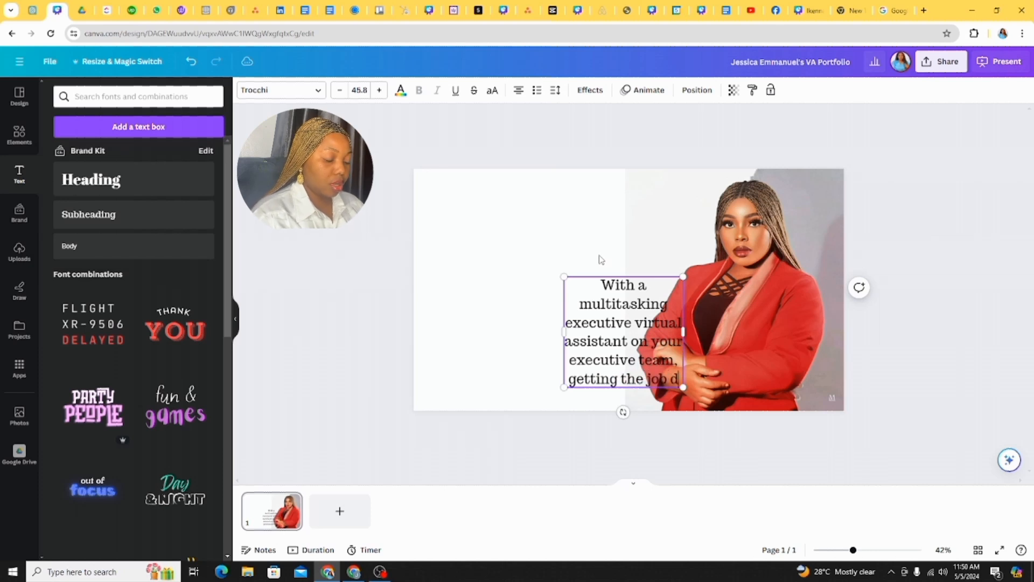
pyautogui.write('one is easier')
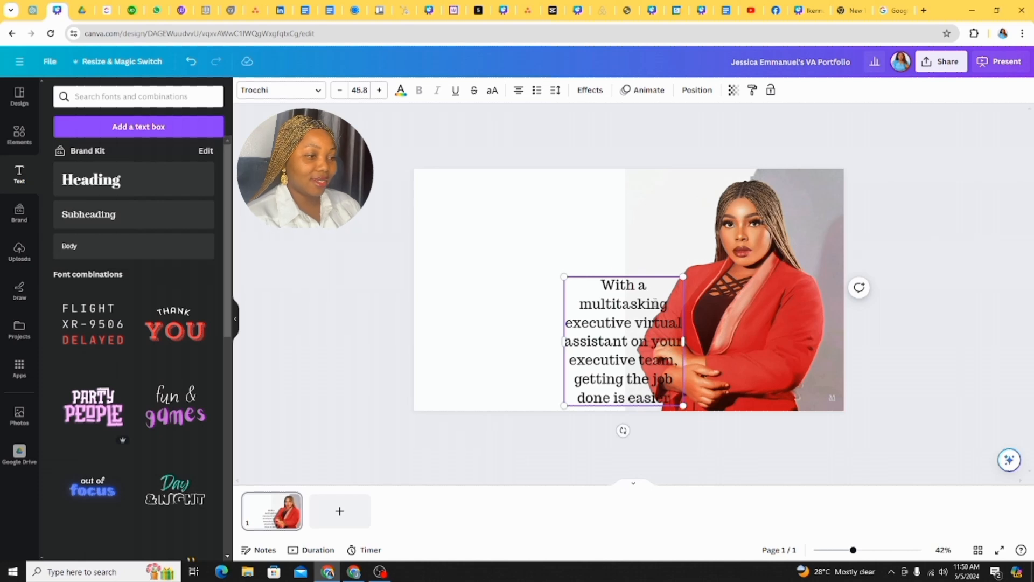
pyautogui.moveTo(602, 303); pyautogui.dragTo(522, 218)
# Move the clause "getting the job done is easier" from the end of the sentence to its start, replacing the capital W.
pyautogui.click(521, 201)
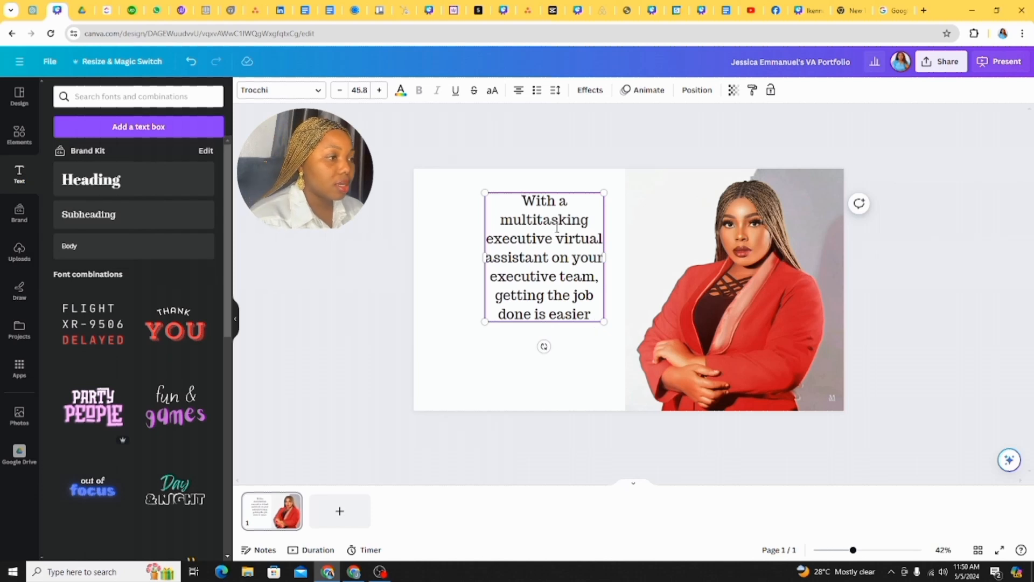
pyautogui.moveTo(495, 296); pyautogui.dragTo(597, 318)
pyautogui.hotkey('ctrl', 'c')
pyautogui.press('BackSpace')
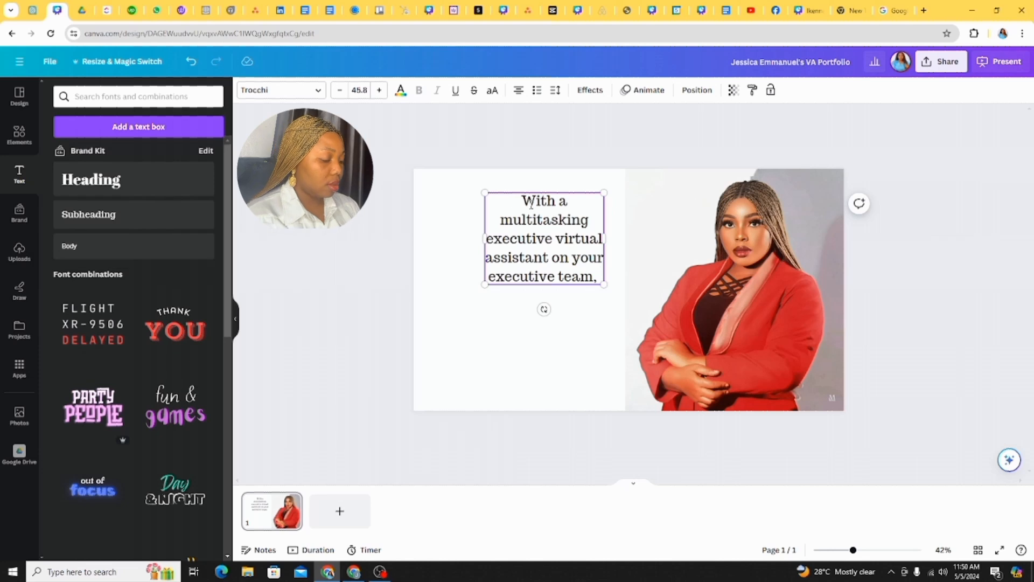
pyautogui.click(535, 201)
pyautogui.press('BackSpace')
pyautogui.hotkey('ctrl', 'v')
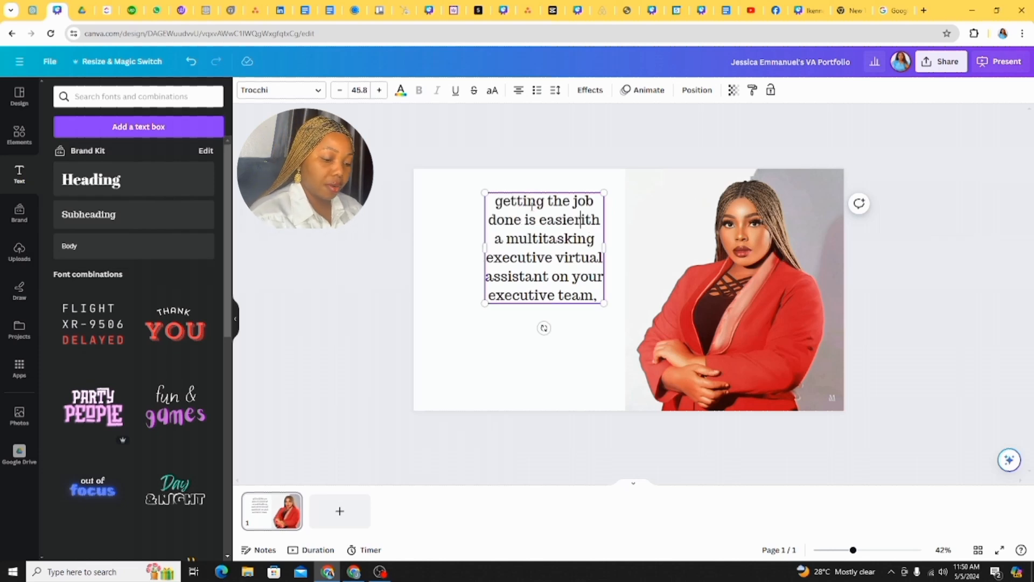
# Capitalize "Getting", restore "with" as a separate word after "easier", and end the sentence with a period instead of the comma.
pyautogui.press('BackSpace')
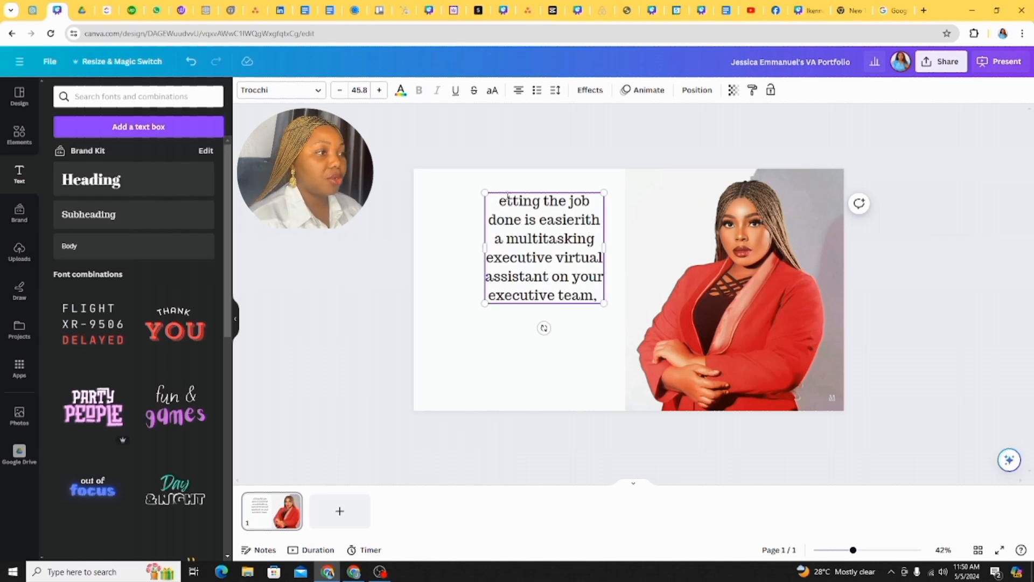
pyautogui.write('G')
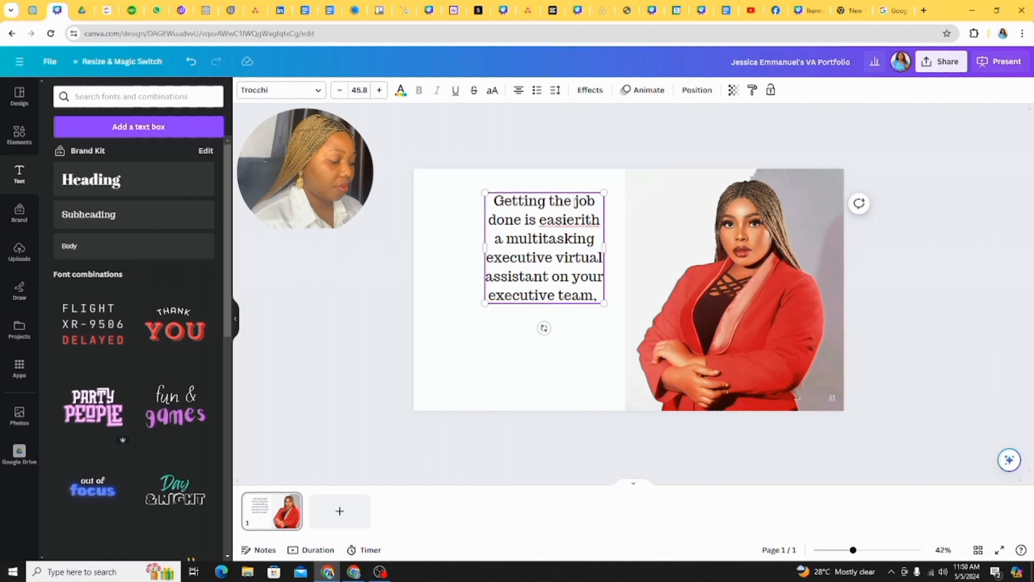
pyautogui.click(582, 219)
pyautogui.write('w')
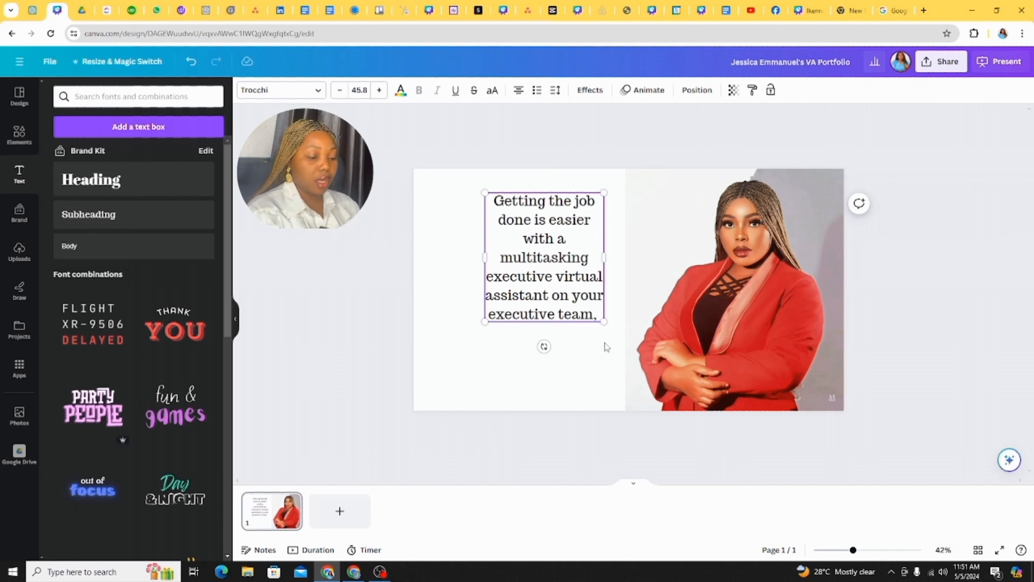
pyautogui.press('BackSpace')
pyautogui.write('.')
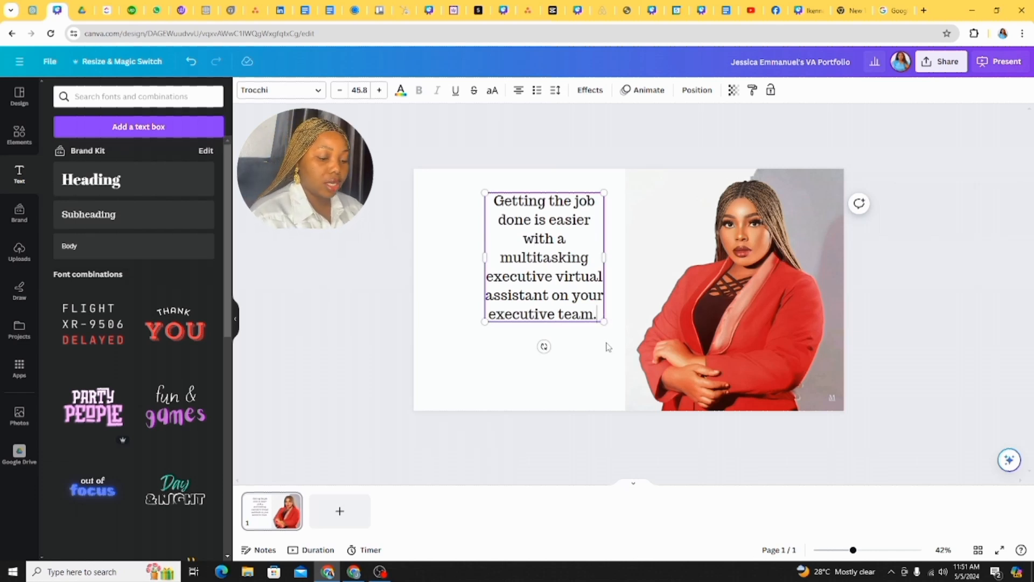
# After a blank line, add "My name is", the assistant's full name, and "a C-level executive virtual assistant with".
pyautogui.press('Return')
pyautogui.press('Return')
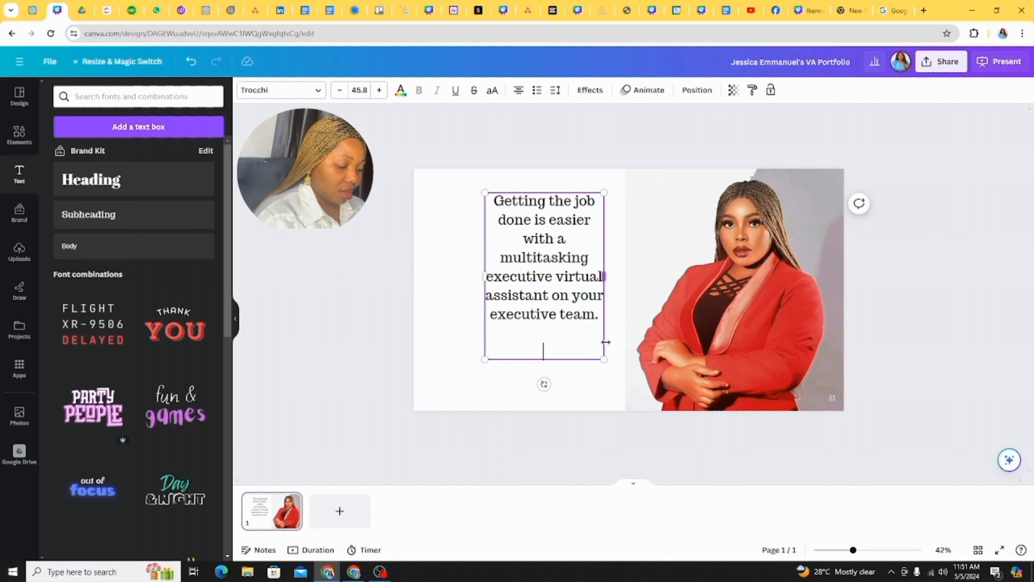
pyautogui.write('My')
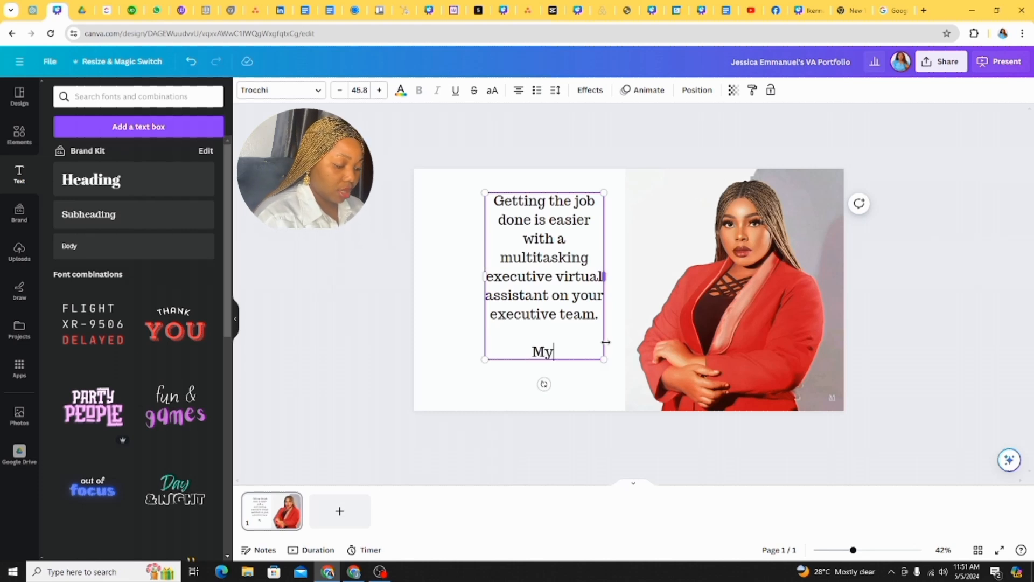
pyautogui.write(' name is Jes')
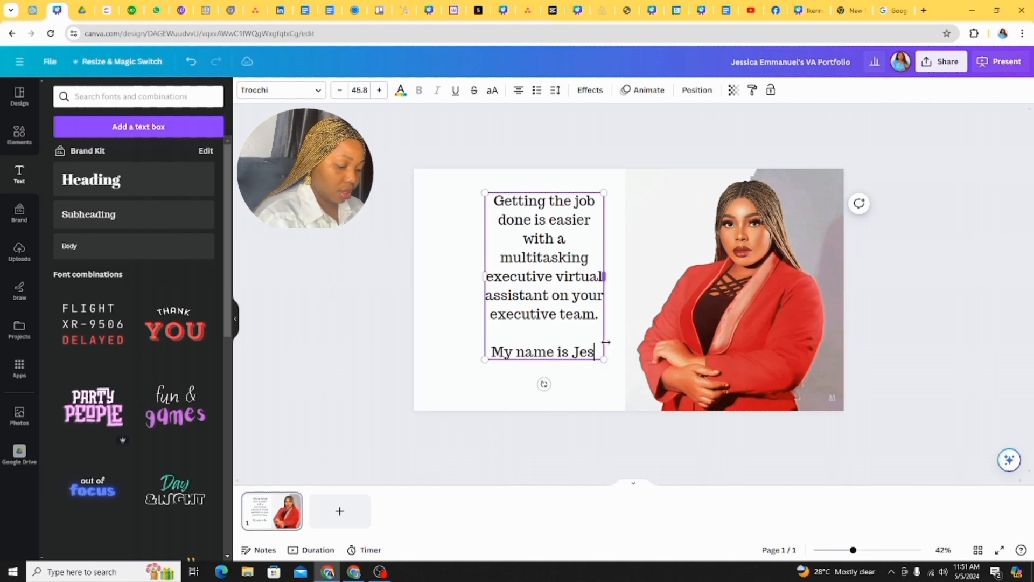
pyautogui.write('sica Emmanuel, ')
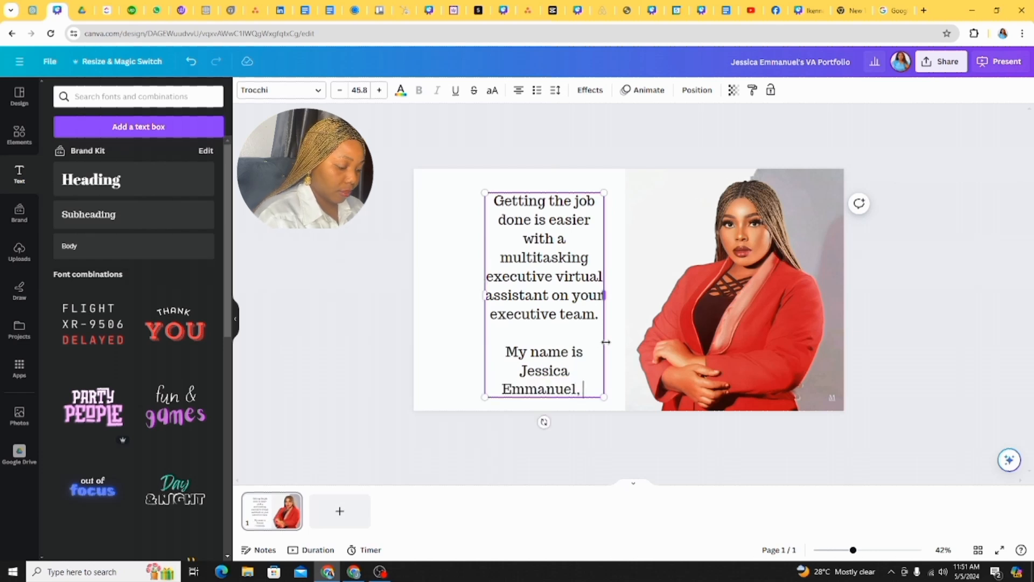
pyautogui.write('a ')
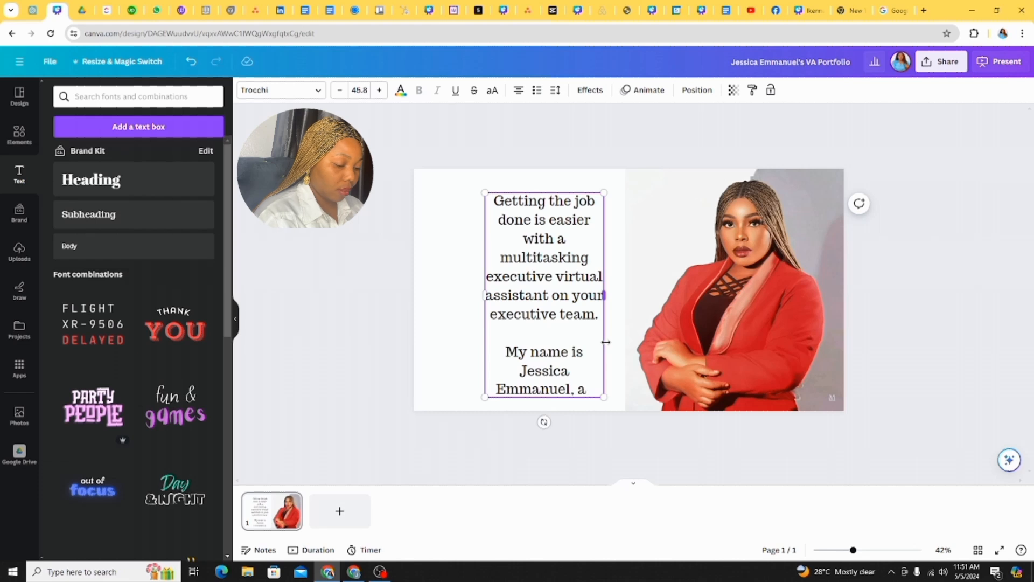
pyautogui.write('C-level')
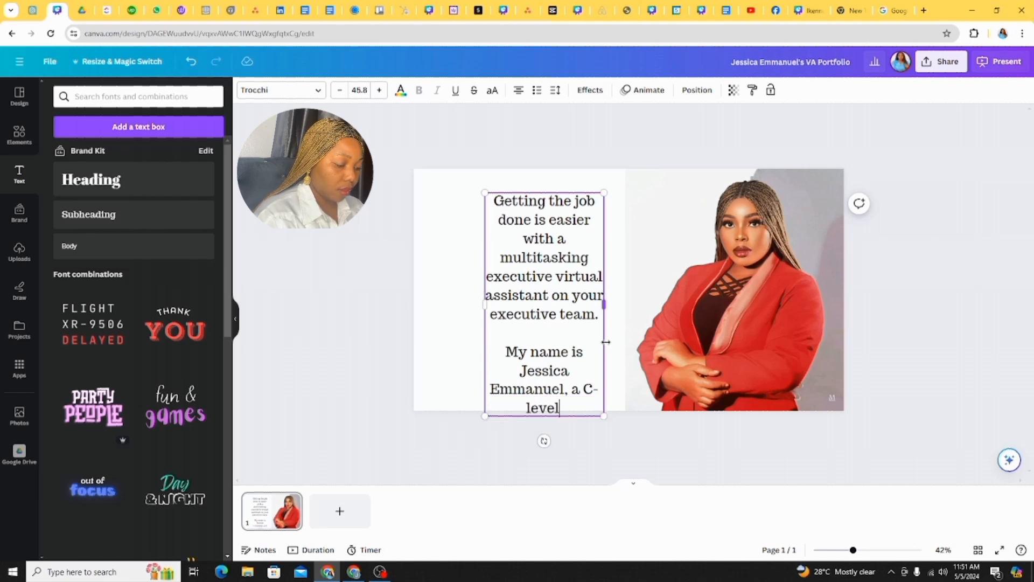
pyautogui.write(' executive v')
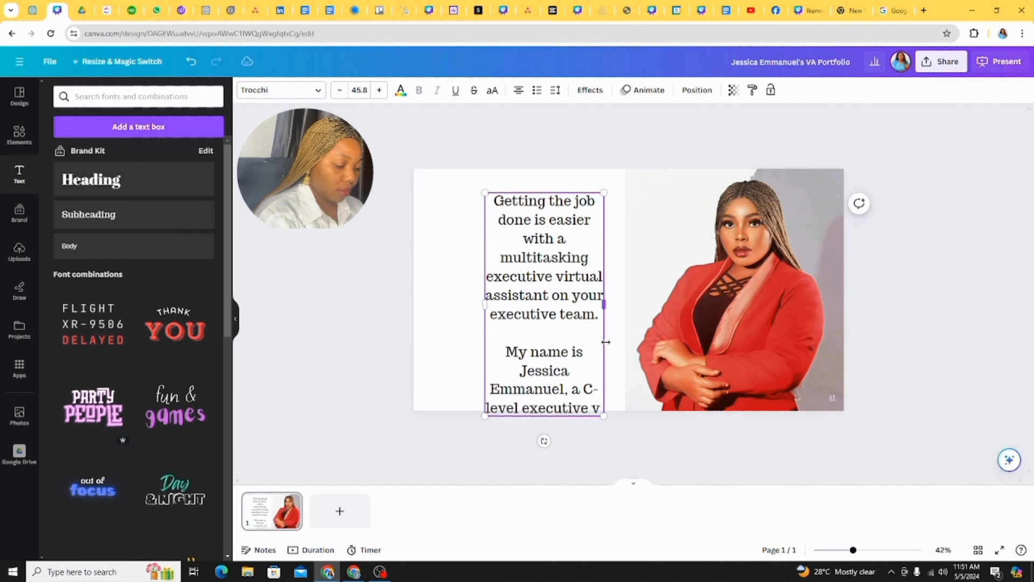
pyautogui.write('irtual ass')
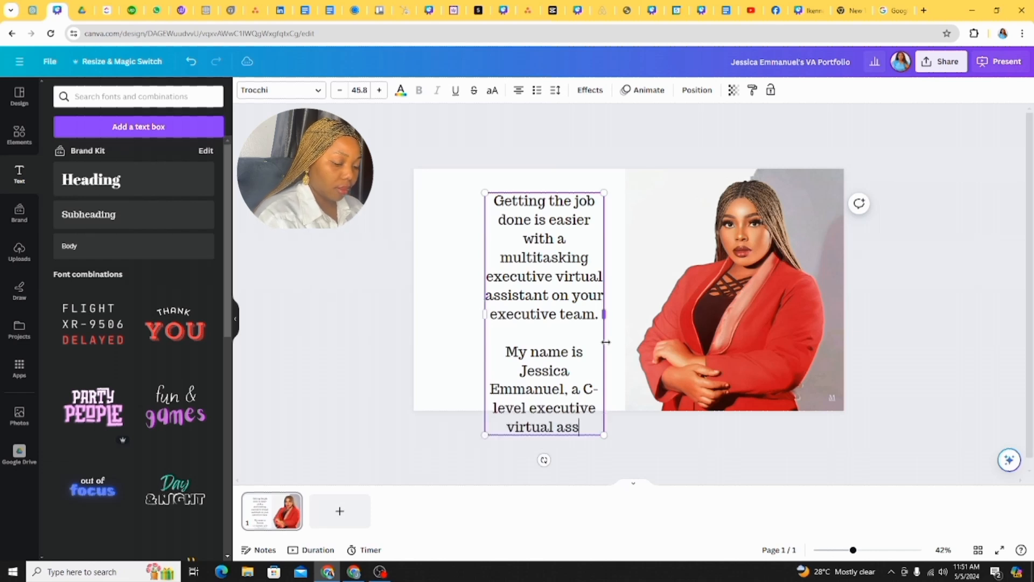
pyautogui.write('isitant with')
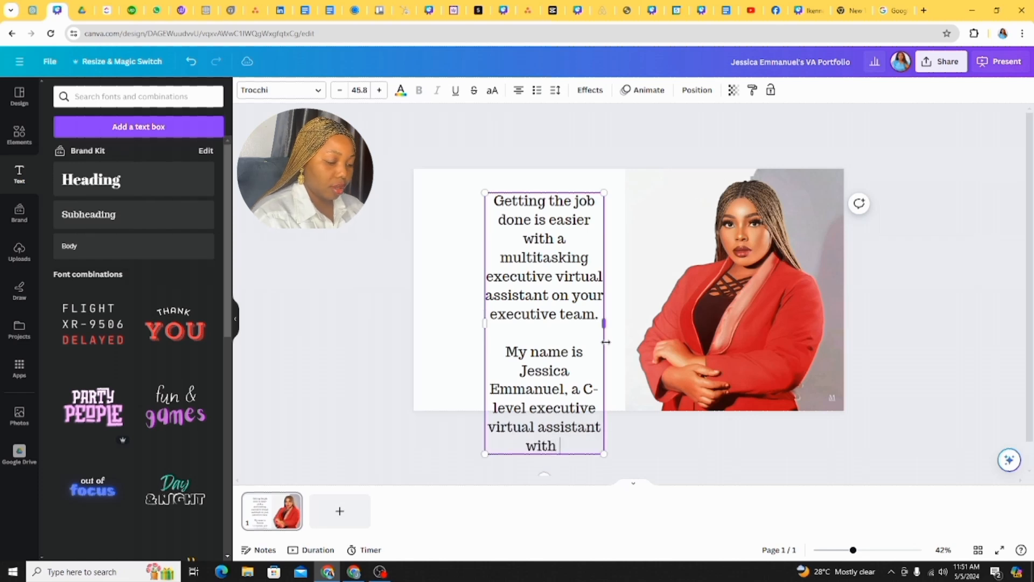
# Finish the introduction with "10+ years of experience in executive and administrative support.", correcting the misspelled word.
pyautogui.write(' 5')
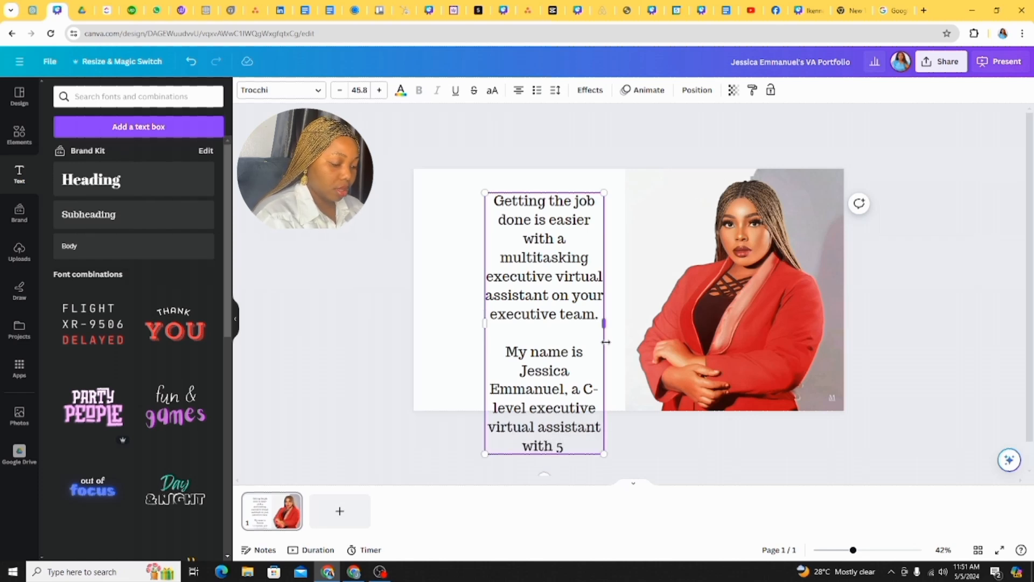
pyautogui.press('BackSpace')
pyautogui.write('10+ ye')
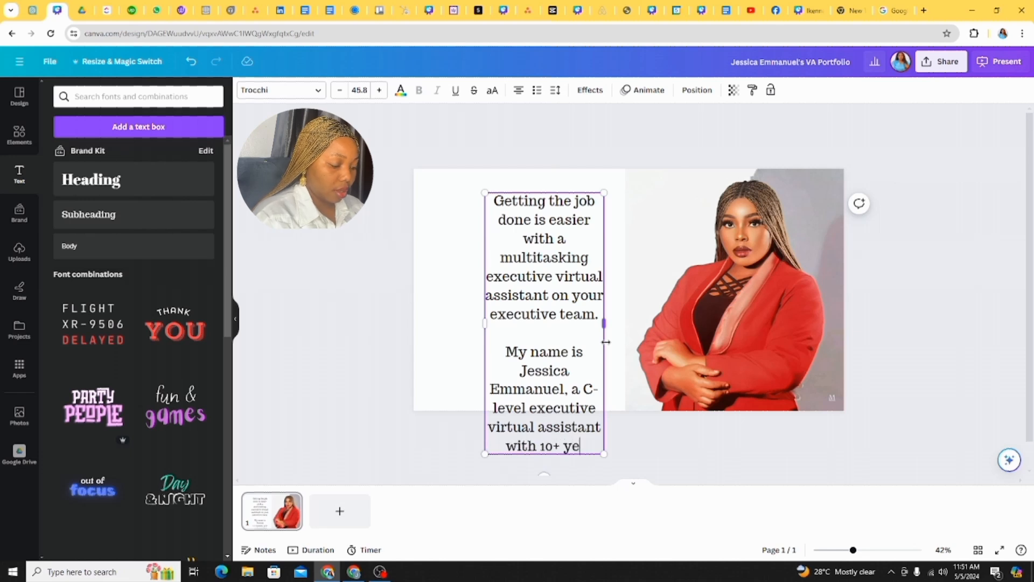
pyautogui.write('ars of e')
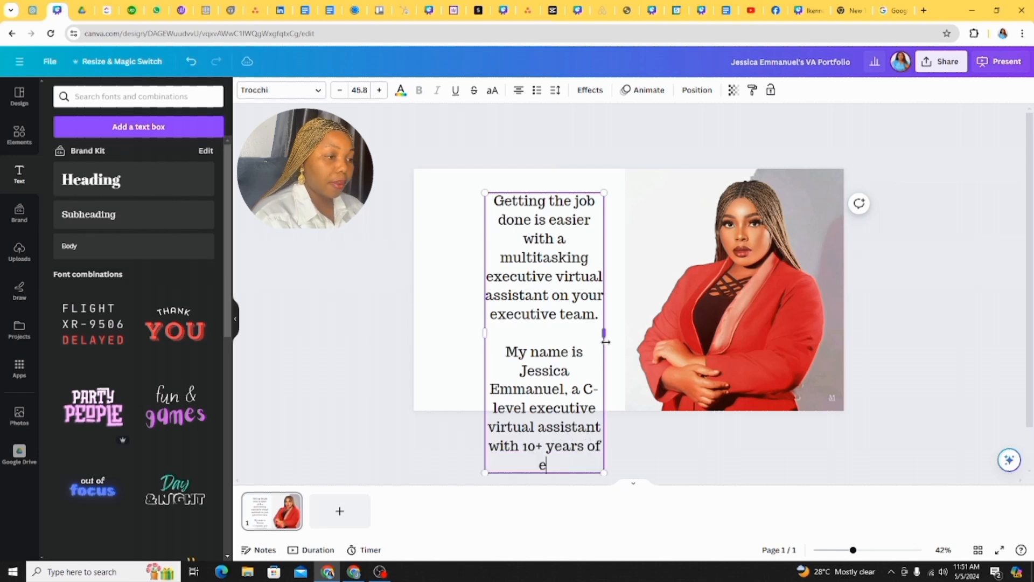
pyautogui.write('xperience')
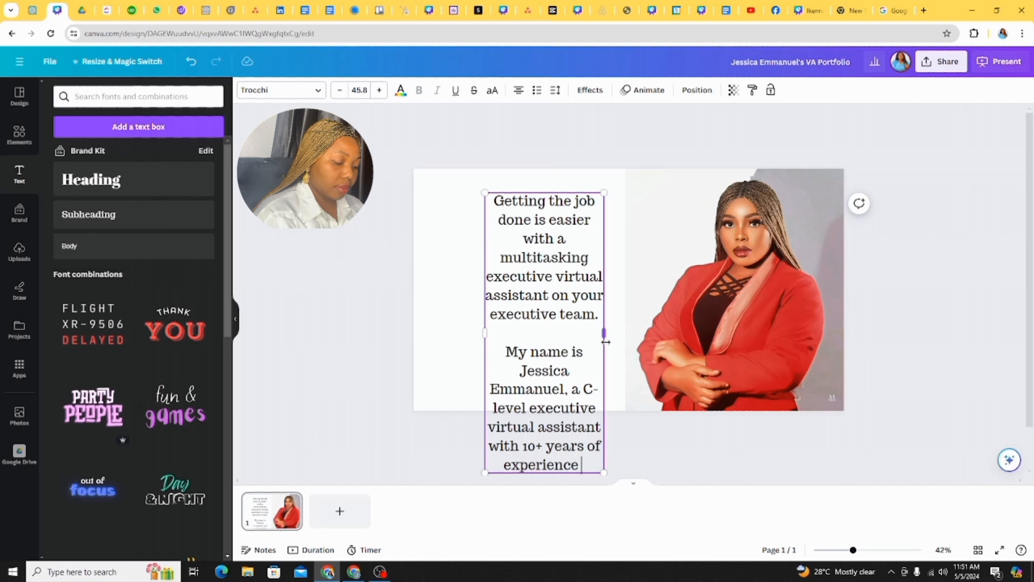
pyautogui.write(' in')
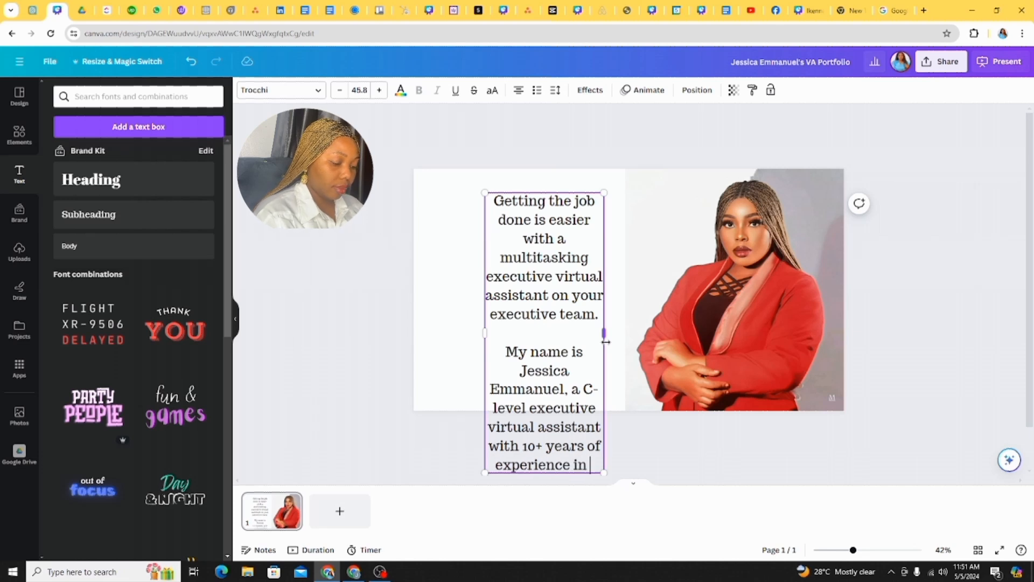
pyautogui.write(' executiv')
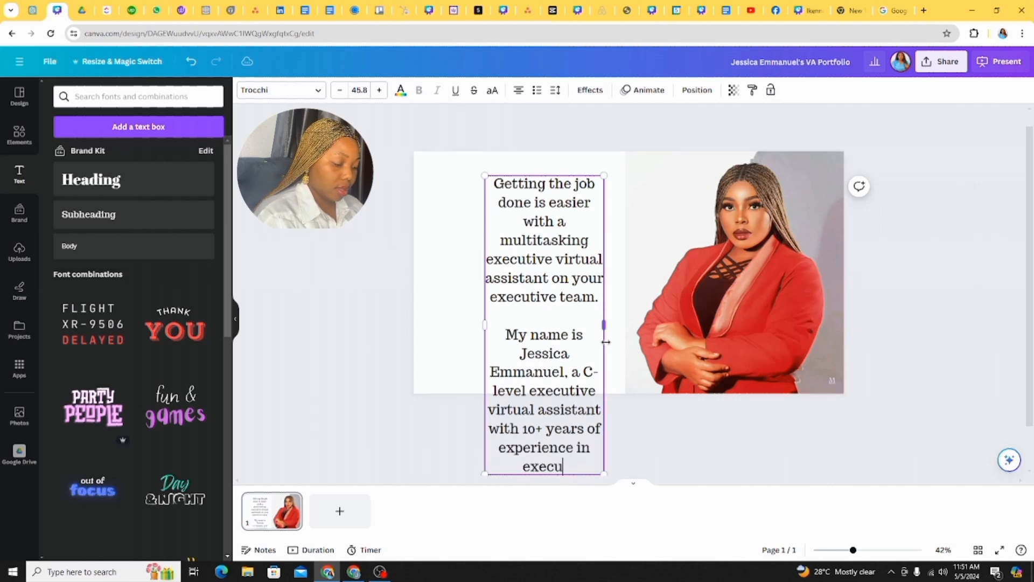
pyautogui.write('e and ad')
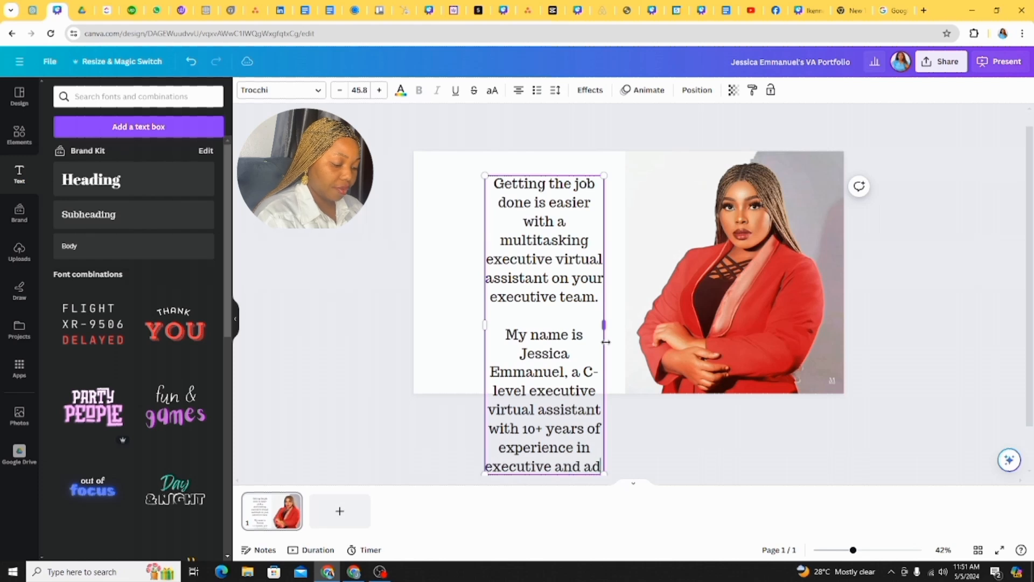
pyautogui.write('ministraive ')
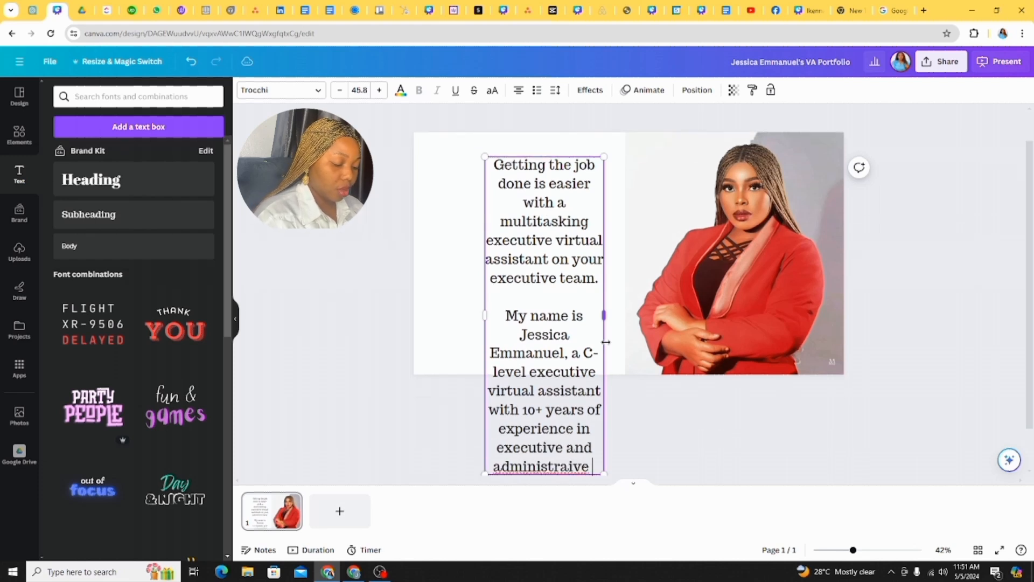
pyautogui.write('support.')
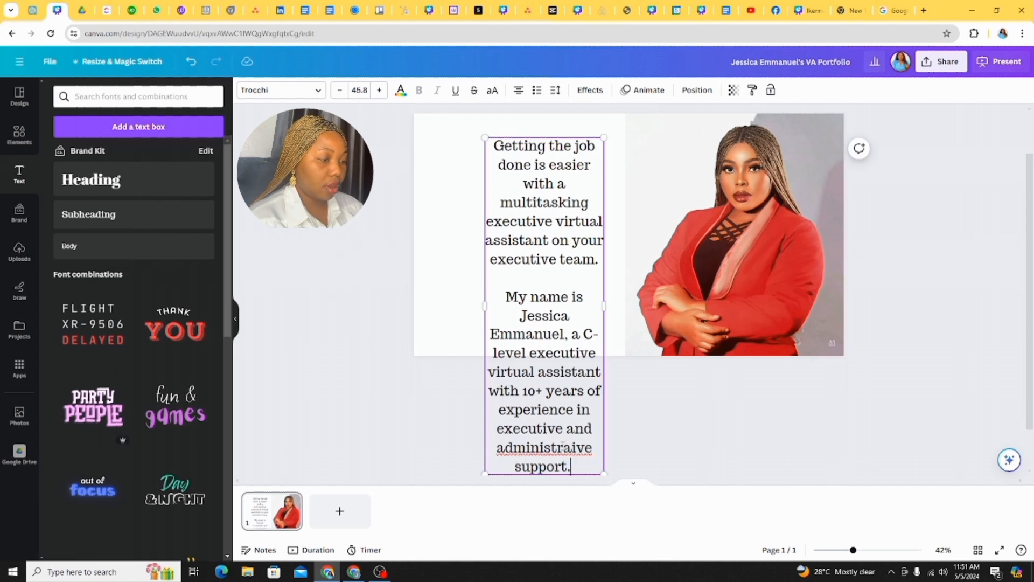
pyautogui.click(571, 448)
pyautogui.write('t')
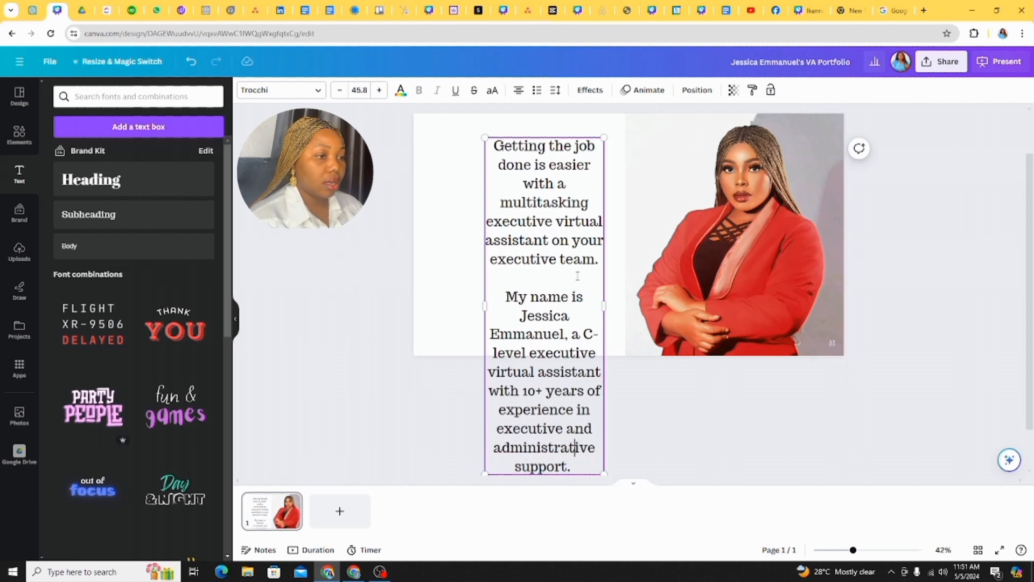
# Widen the text box, scale its text down to about size 33.5, and move it to the upper part of the blank half.
pyautogui.moveTo(610, 303); pyautogui.dragTo(696, 303)
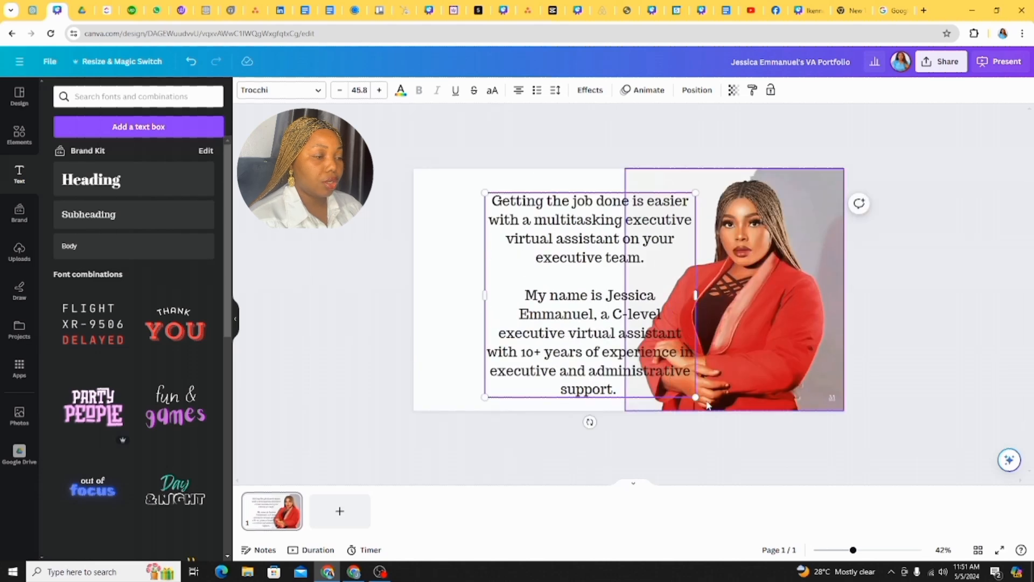
pyautogui.moveTo(698, 399); pyautogui.dragTo(633, 337)
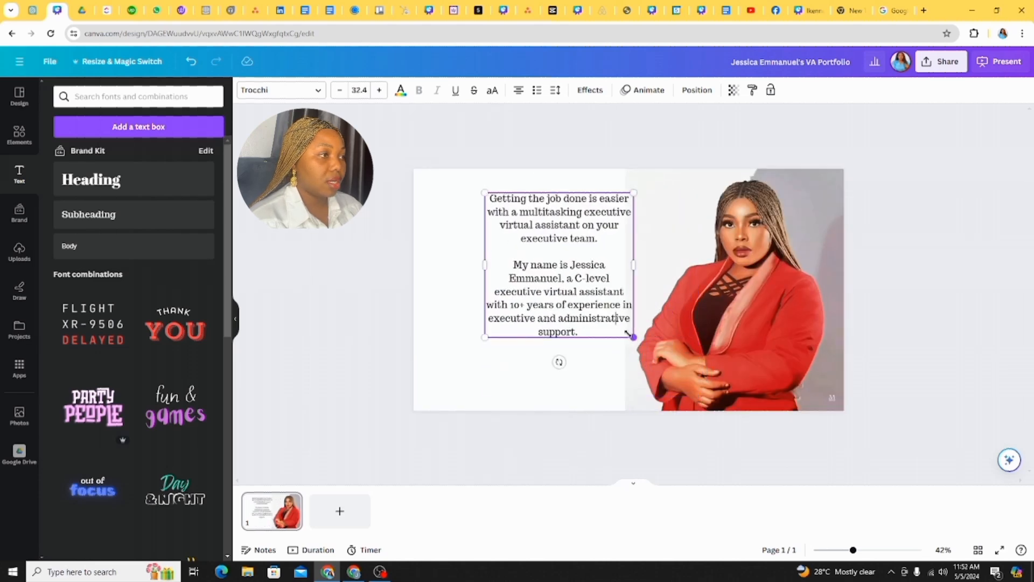
pyautogui.click(370, 340)
pyautogui.moveTo(530, 279); pyautogui.dragTo(489, 270)
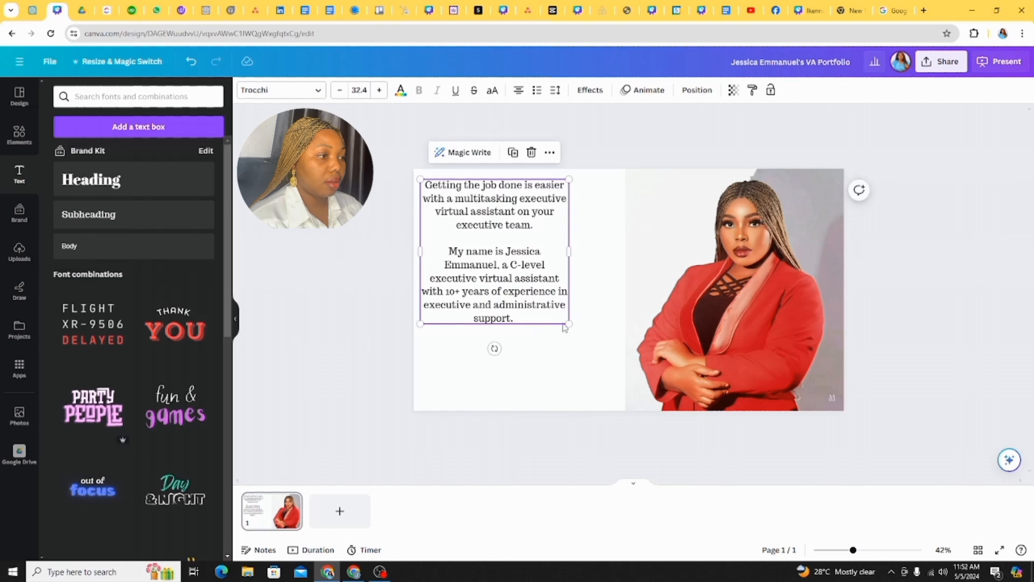
pyautogui.moveTo(569, 324); pyautogui.dragTo(588, 316)
pyautogui.click(562, 353)
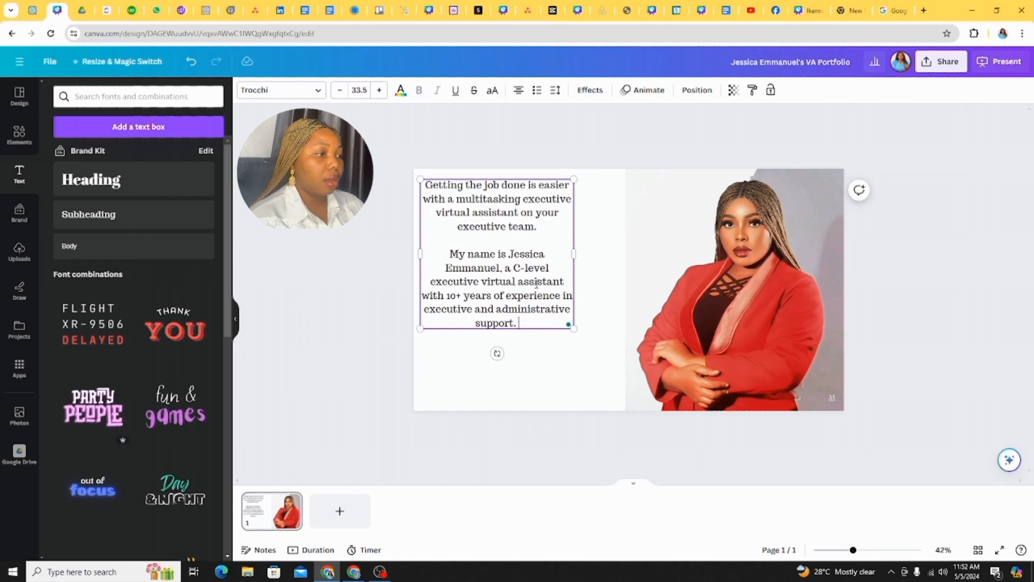
# After a blank line, add "To view my work samples, please click on this cover photo to access my other slides.".
pyautogui.press('Return')
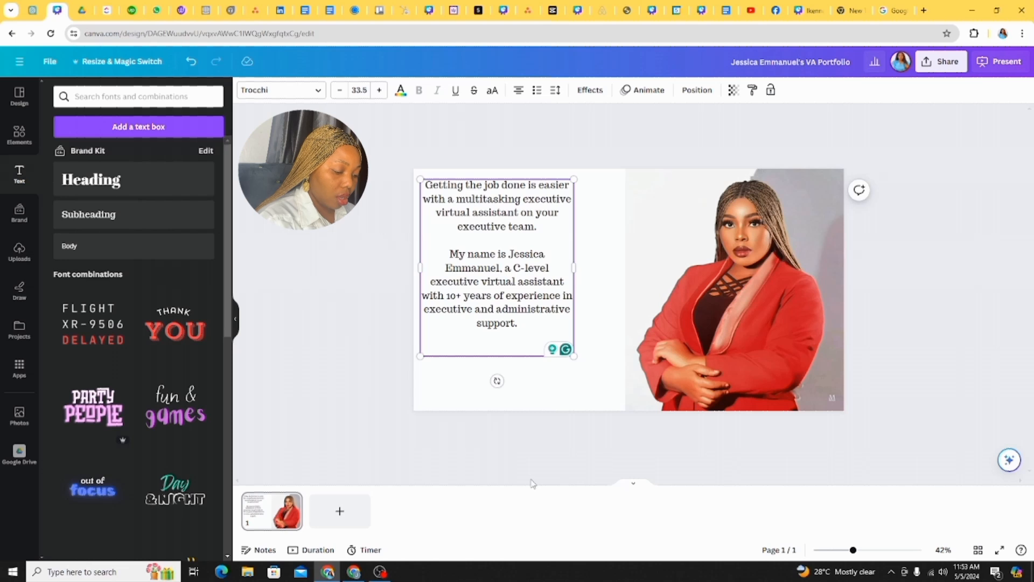
pyautogui.write('To v')
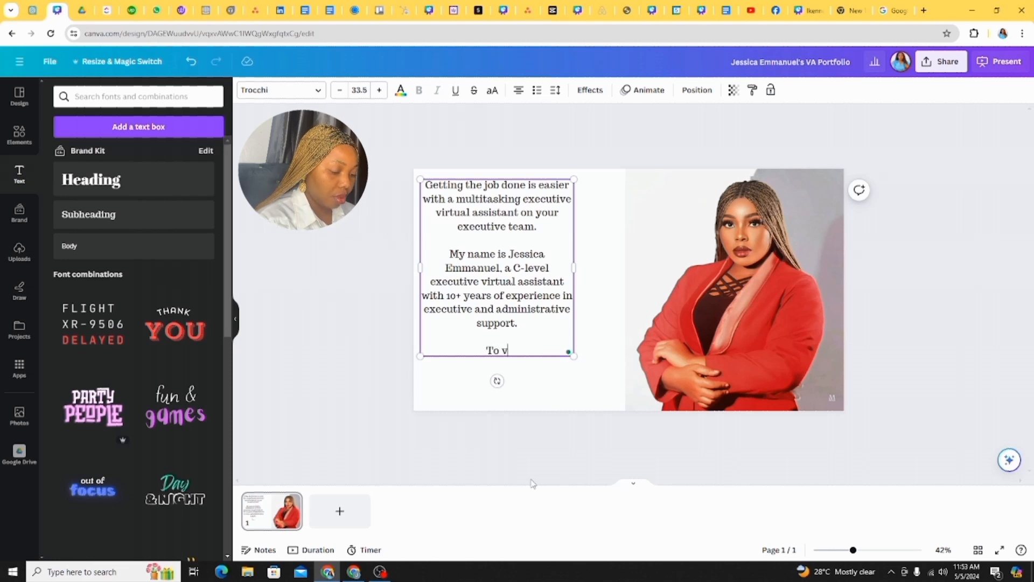
pyautogui.write('iew my work ')
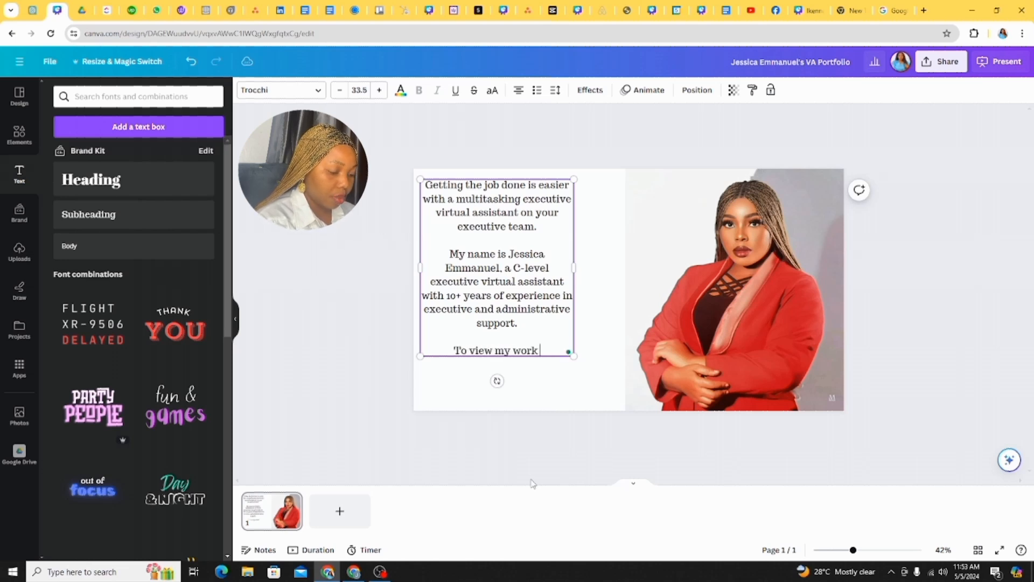
pyautogui.write('samples, pl')
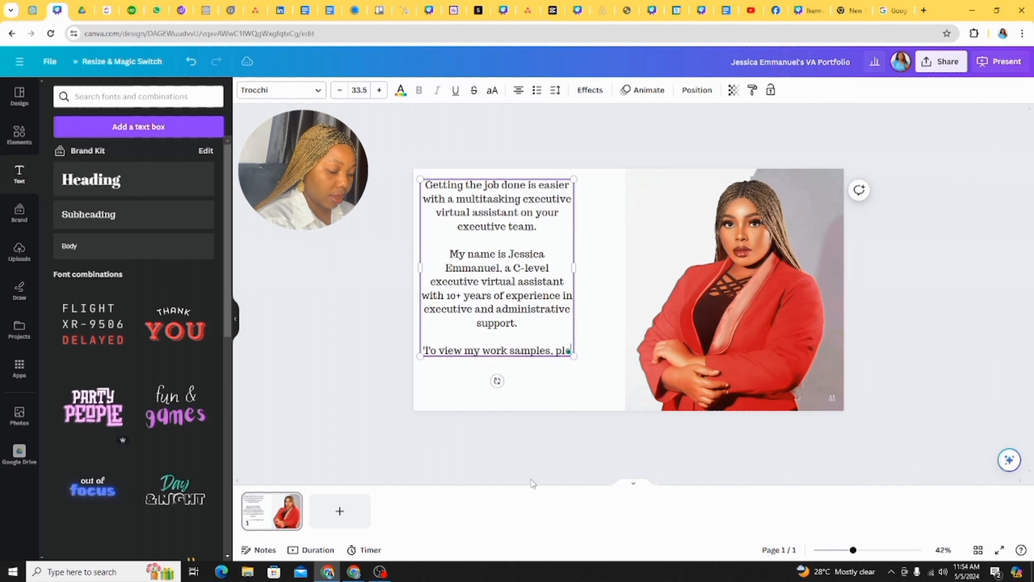
pyautogui.write('ease click o')
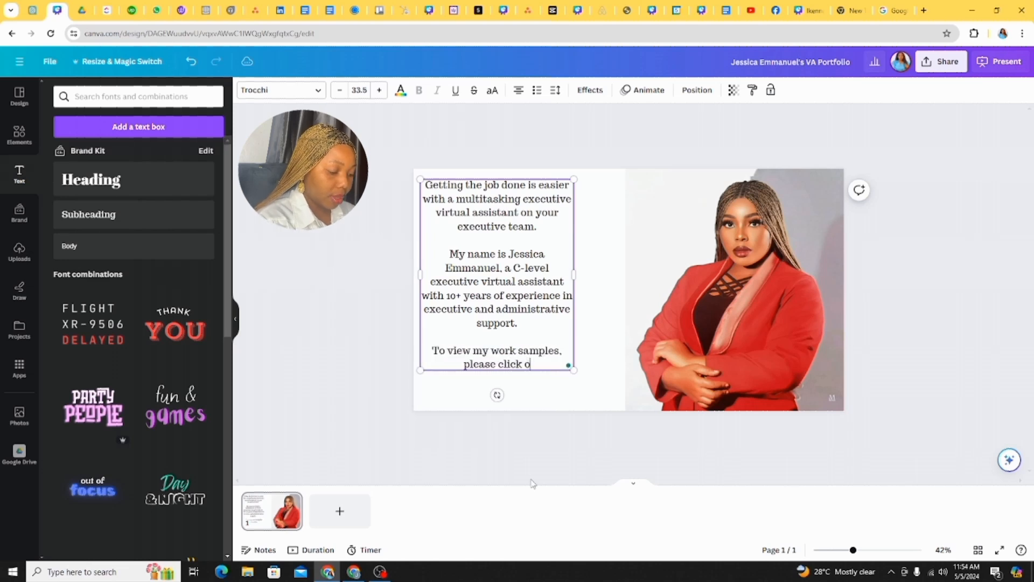
pyautogui.write('n this cover')
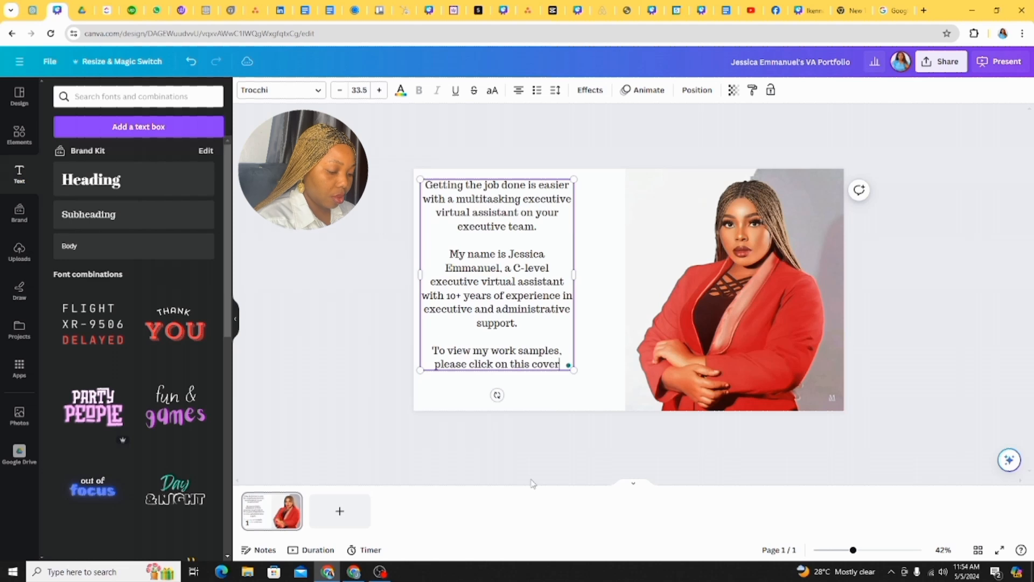
pyautogui.write(' photo to ')
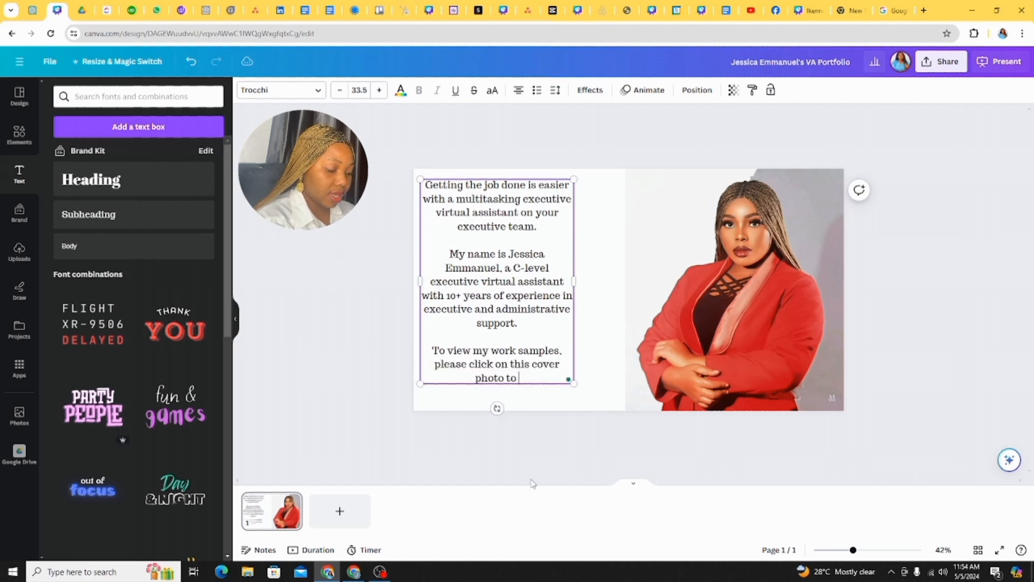
pyautogui.write('access my ')
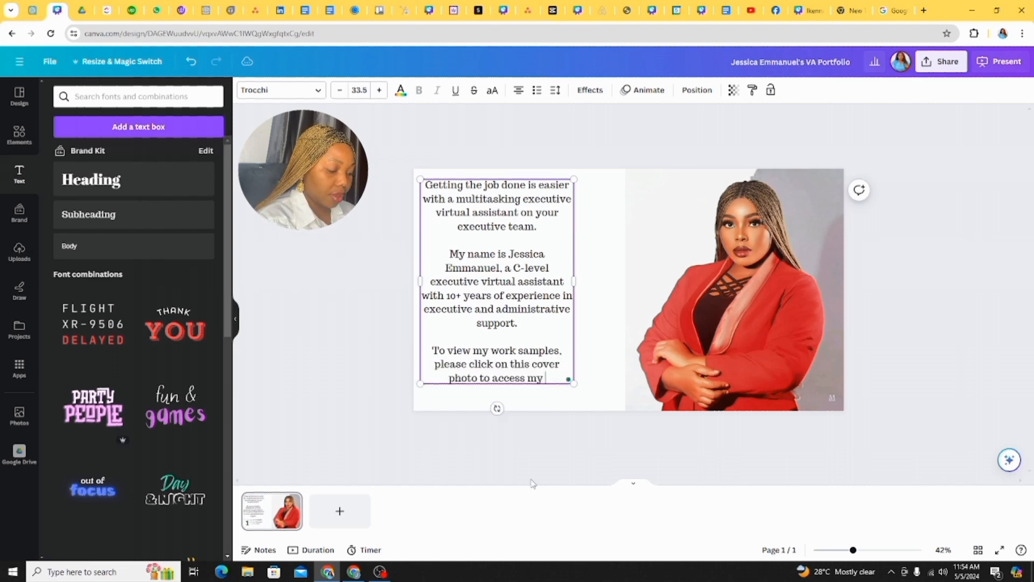
pyautogui.write('other slid')
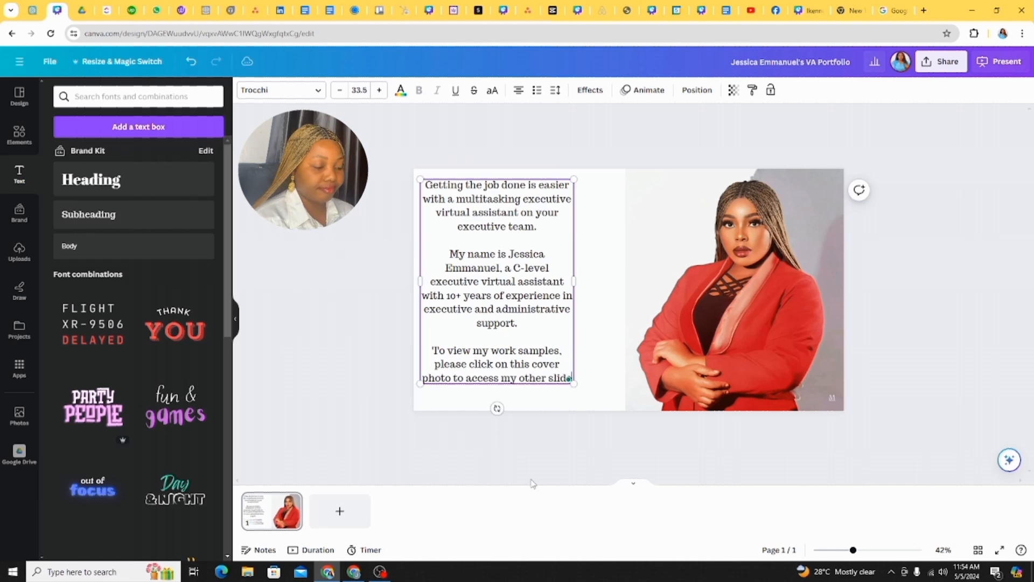
pyautogui.write('es.')
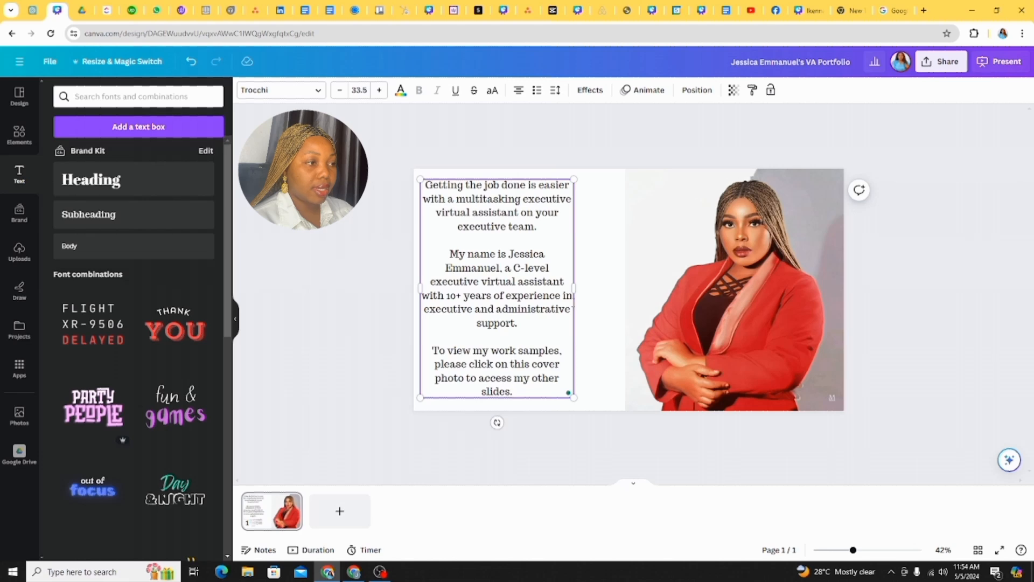
# Widen the text box and scale its text up to about size 39.9 to fill the blank half, nudging it slightly upward.
pyautogui.moveTo(575, 289); pyautogui.dragTo(585, 274)
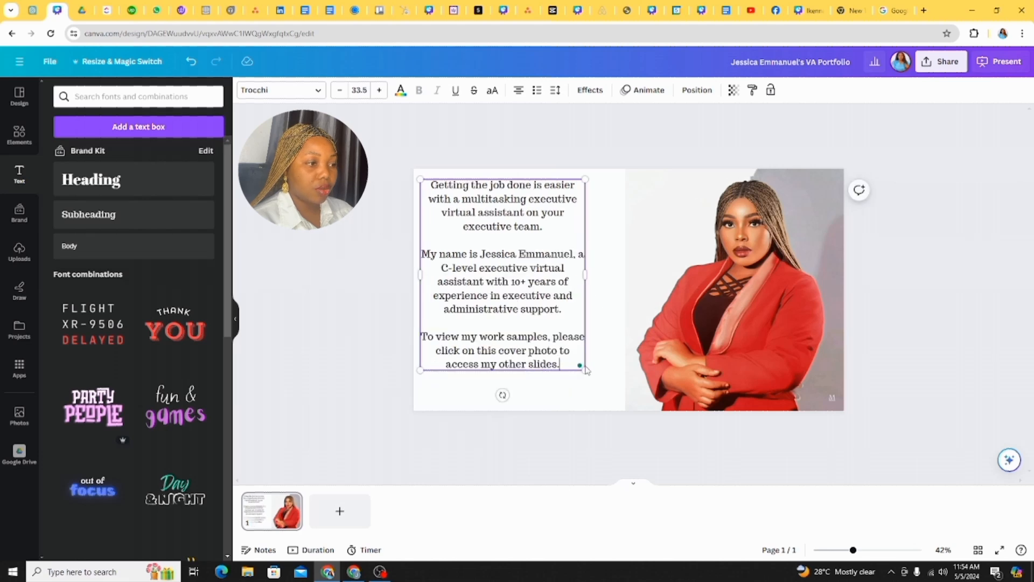
pyautogui.moveTo(585, 370); pyautogui.dragTo(623, 403)
pyautogui.click(517, 429)
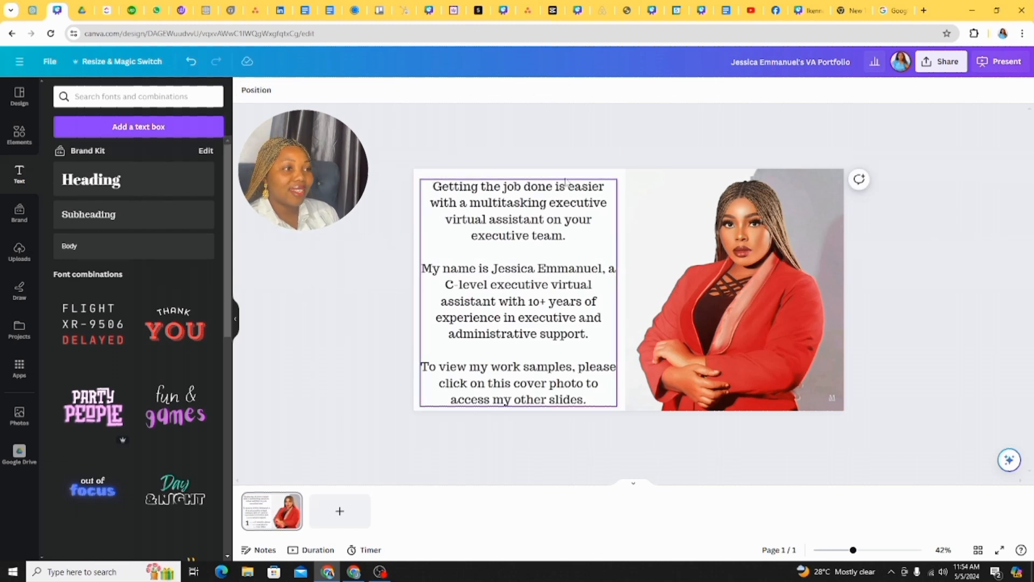
pyautogui.moveTo(513, 219); pyautogui.dragTo(512, 215)
pyautogui.click(377, 289)
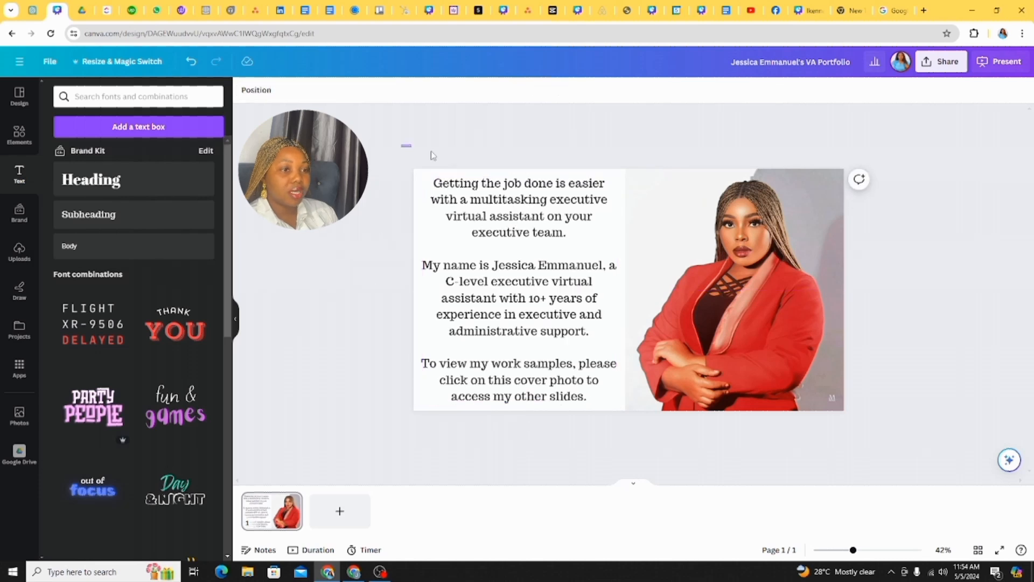
# Group the introductory text and the portrait photo on the cover page.
pyautogui.moveTo(432, 155); pyautogui.dragTo(869, 417)
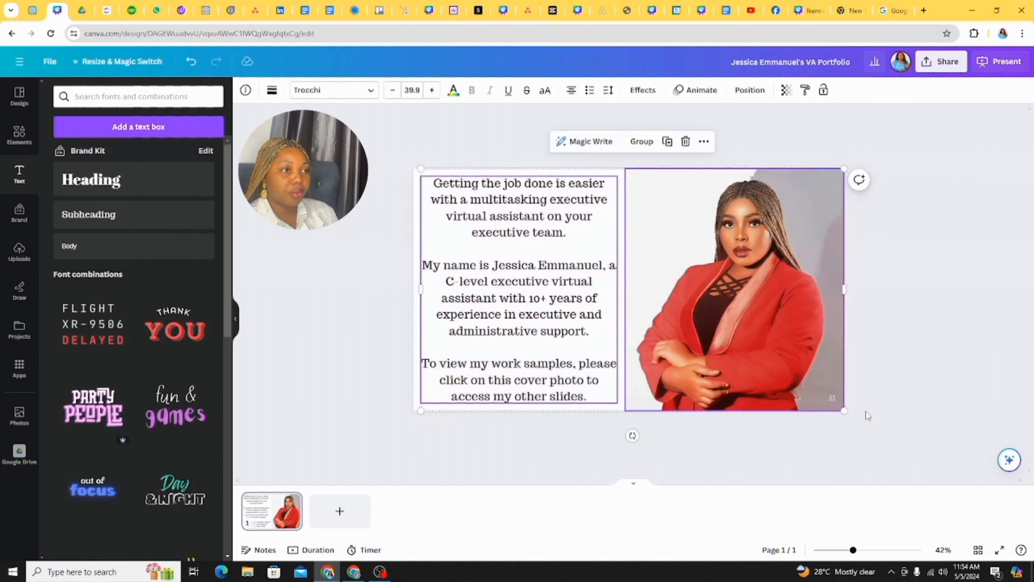
pyautogui.click(641, 141)
pyautogui.click(393, 177)
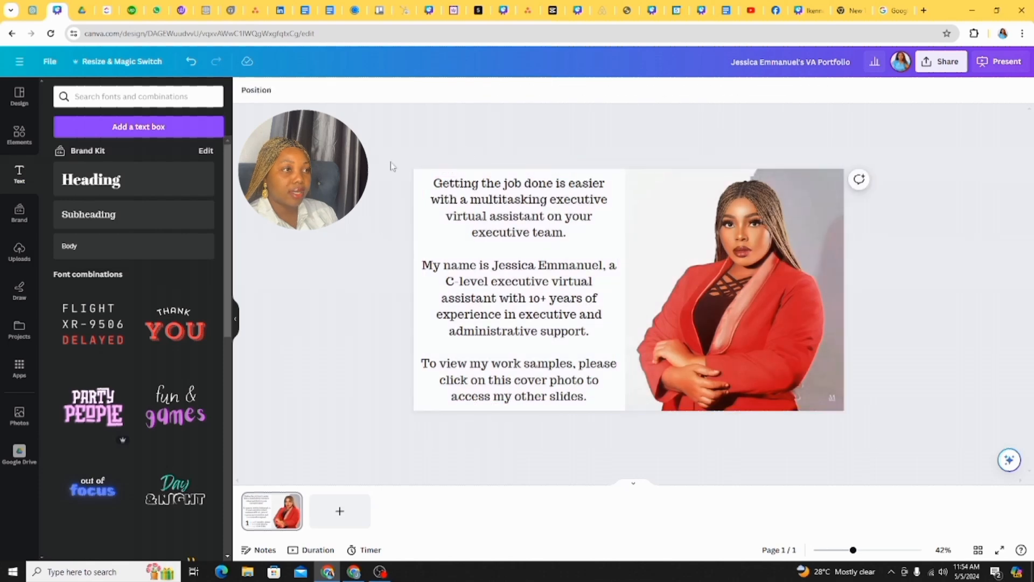
# Ungroup the cover page's text and portrait photo and group them again.
pyautogui.moveTo(392, 167); pyautogui.dragTo(875, 435)
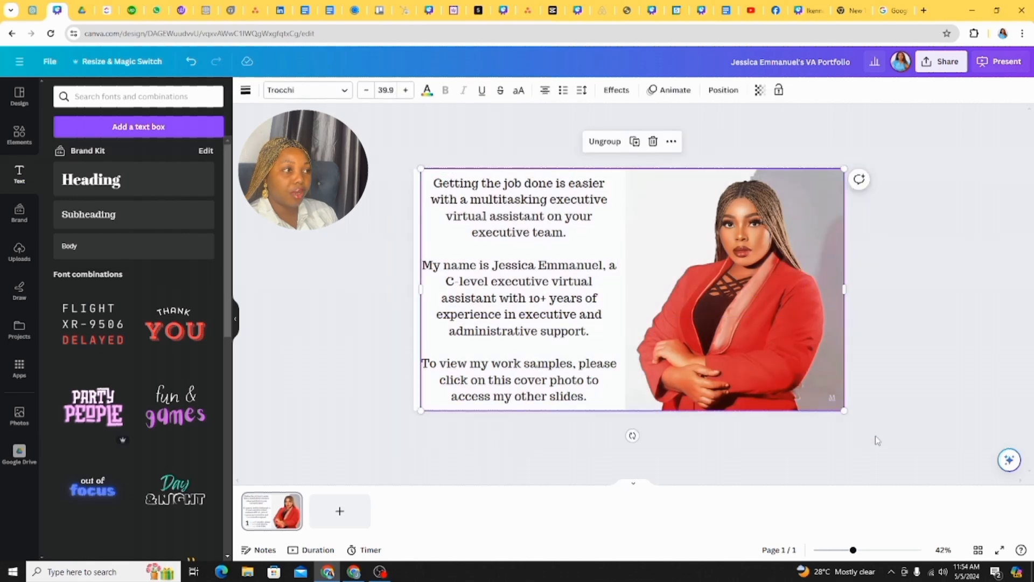
pyautogui.click(603, 141)
pyautogui.moveTo(384, 155); pyautogui.dragTo(868, 431)
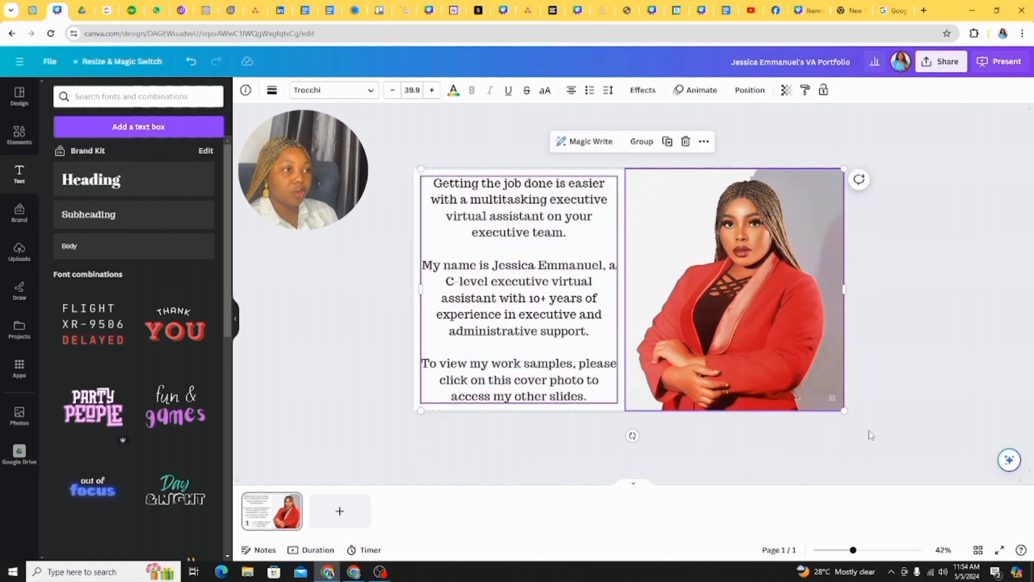
pyautogui.click(642, 141)
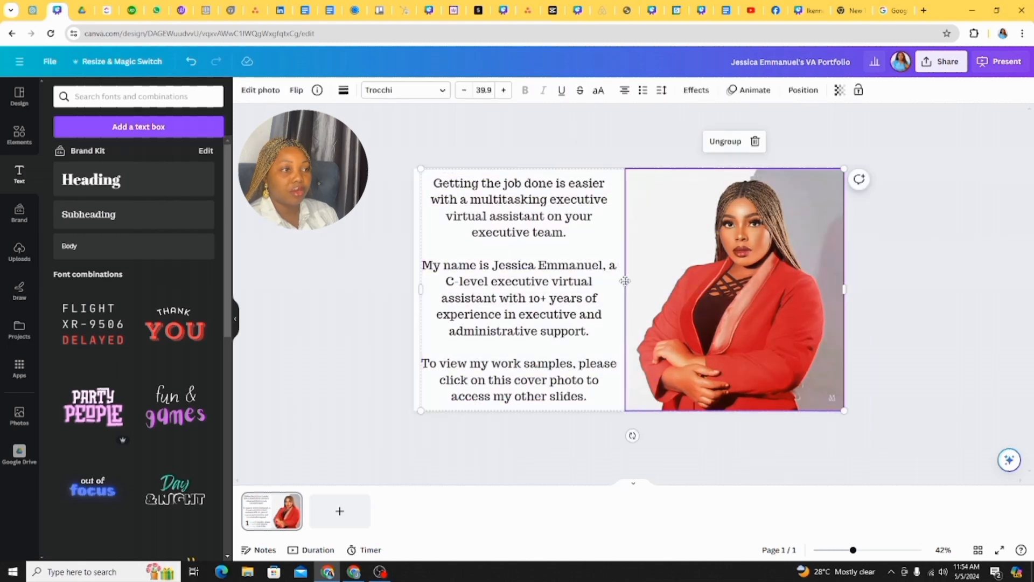
# Widen the grouped introductory text slightly and shift the portrait photo a little toward the page's outer edge.
pyautogui.moveTo(625, 280); pyautogui.dragTo(634, 234)
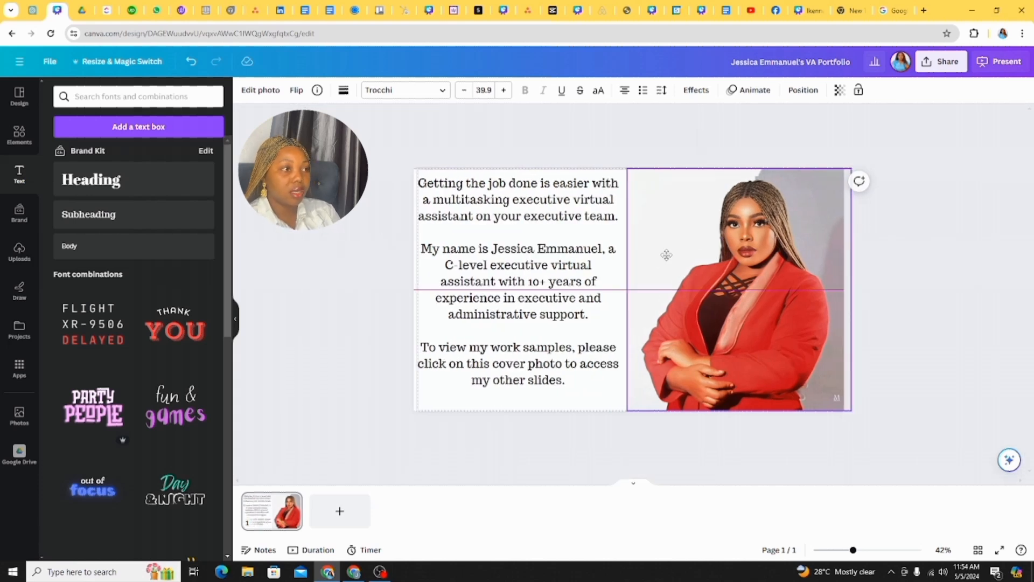
pyautogui.click(874, 277)
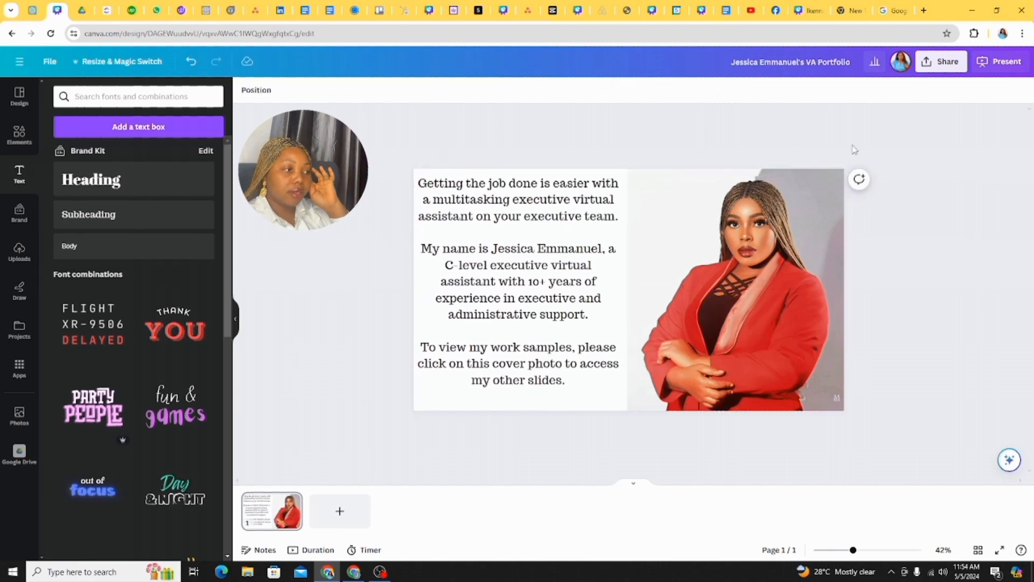
# Add a blank second page after the cover page.
pyautogui.click(339, 511)
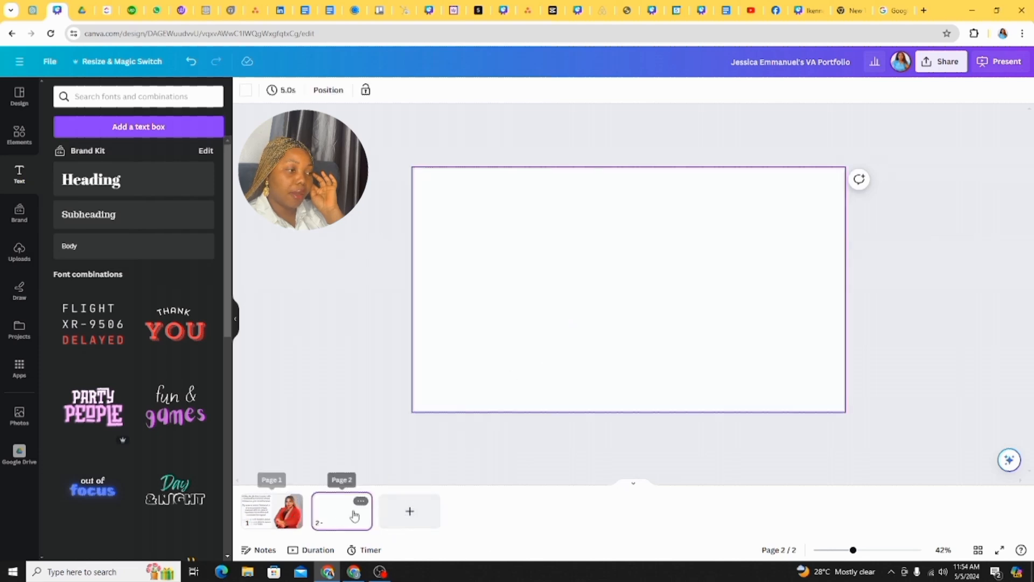
# Add four more blank pages after page 2, bringing the presentation to six pages.
pyautogui.click(408, 515)
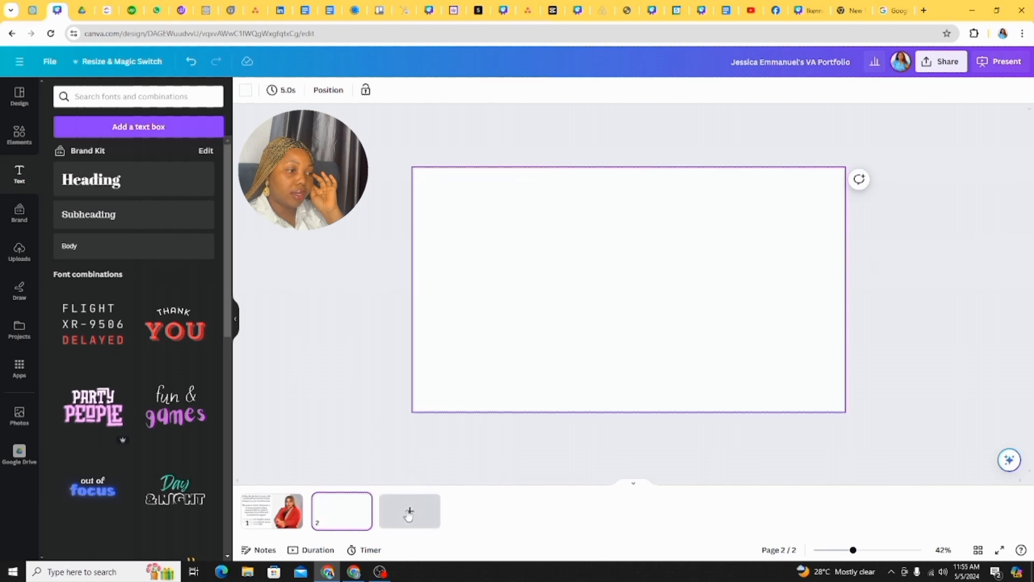
pyautogui.click(481, 513)
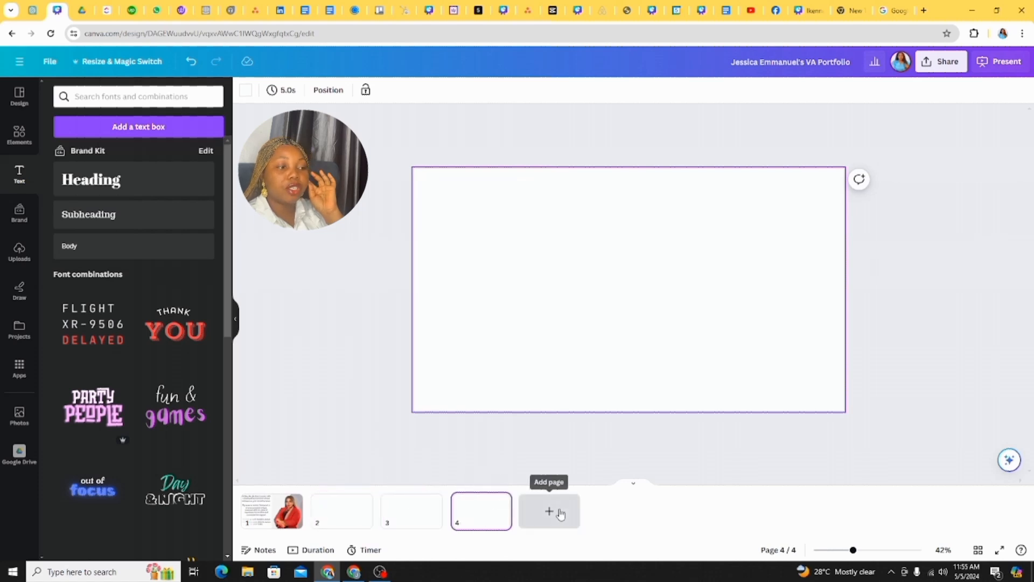
pyautogui.click(555, 515)
pyautogui.click(617, 515)
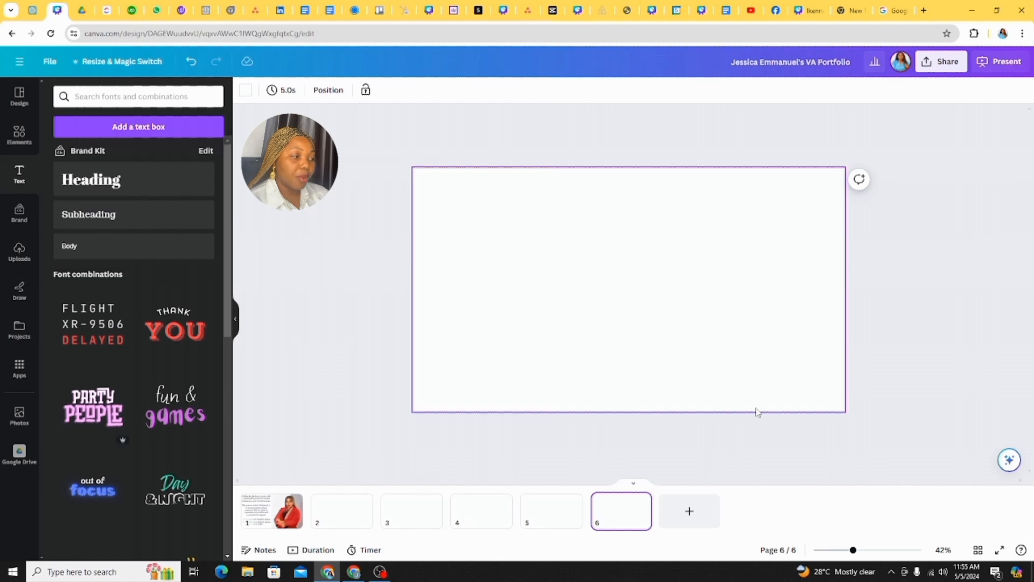
# Place the calendar meeting screenshot from Google Drive on page 2 and enlarge it across the page, leaving a blank strip above it.
pyautogui.click(353, 522)
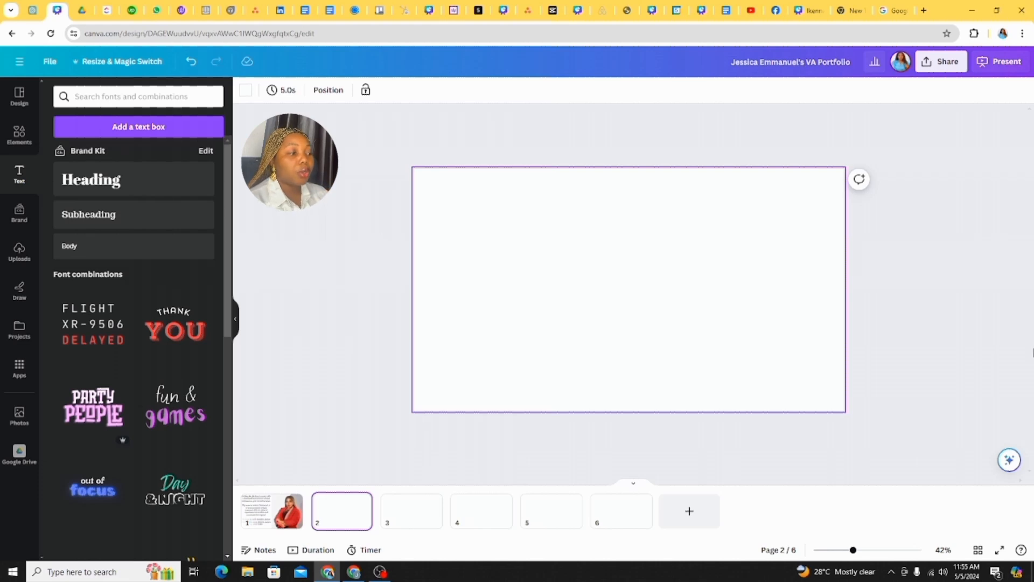
pyautogui.scroll(2, 1031, 353)
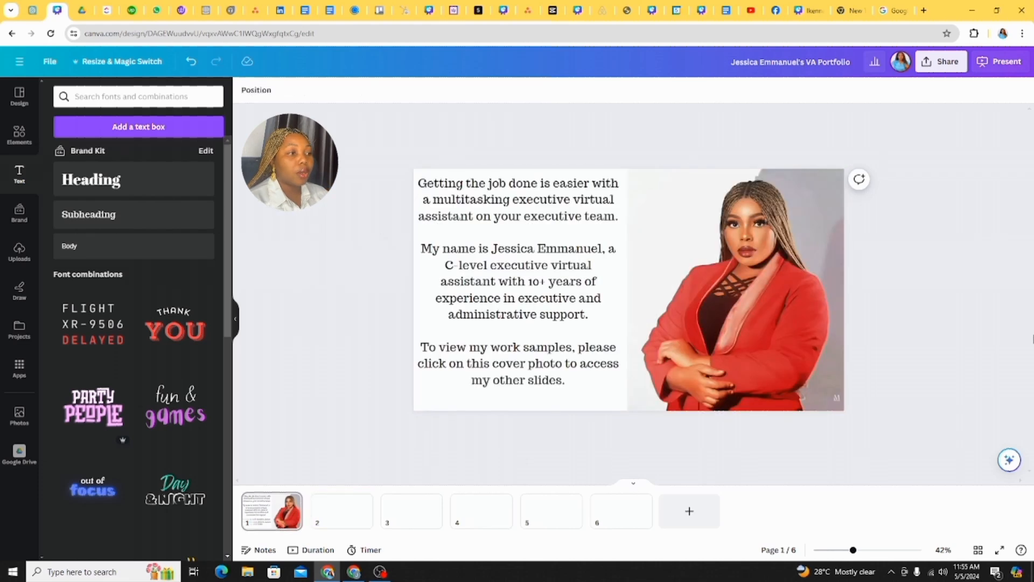
pyautogui.click(335, 509)
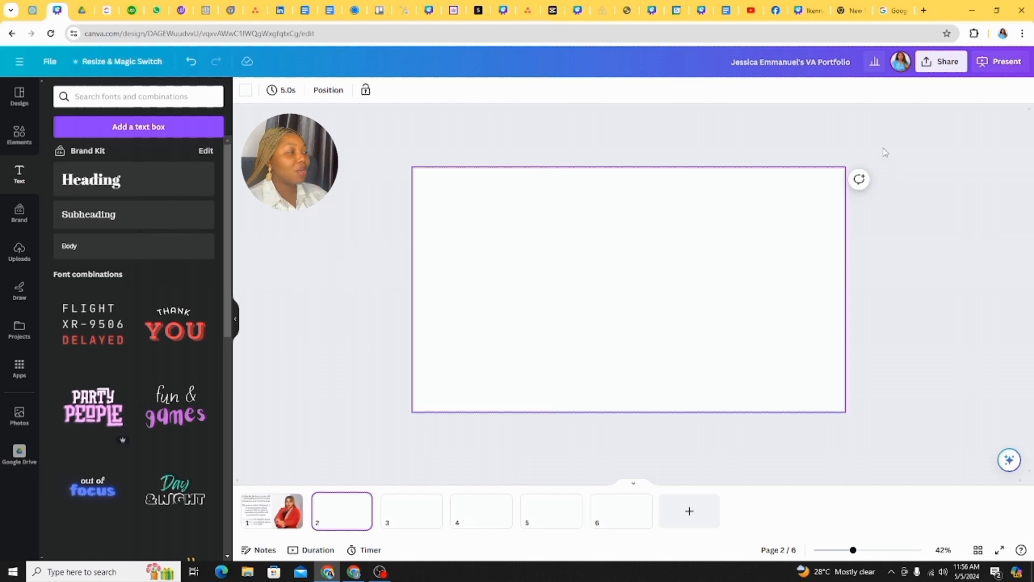
pyautogui.click(19, 453)
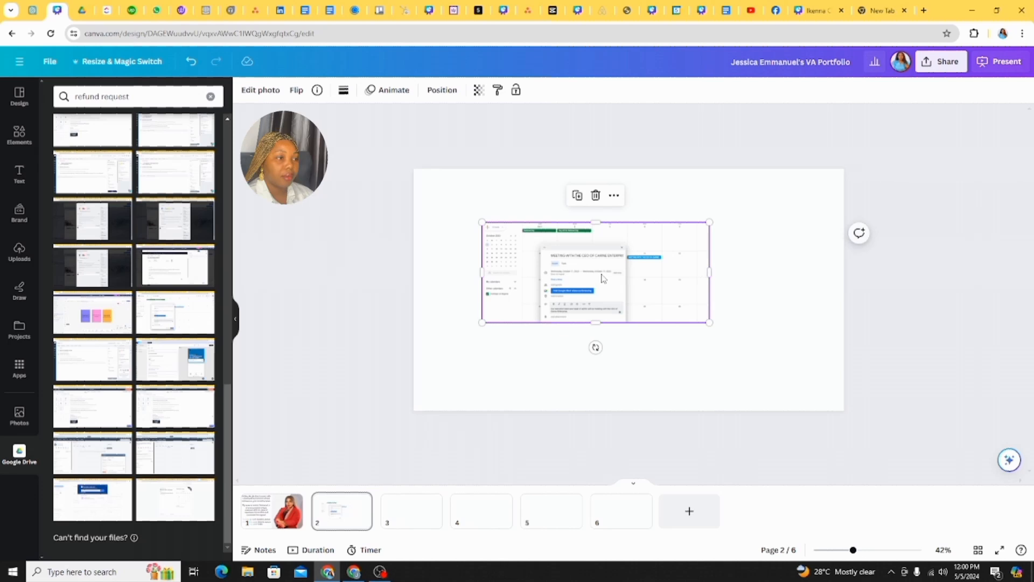
pyautogui.moveTo(701, 270); pyautogui.dragTo(632, 241)
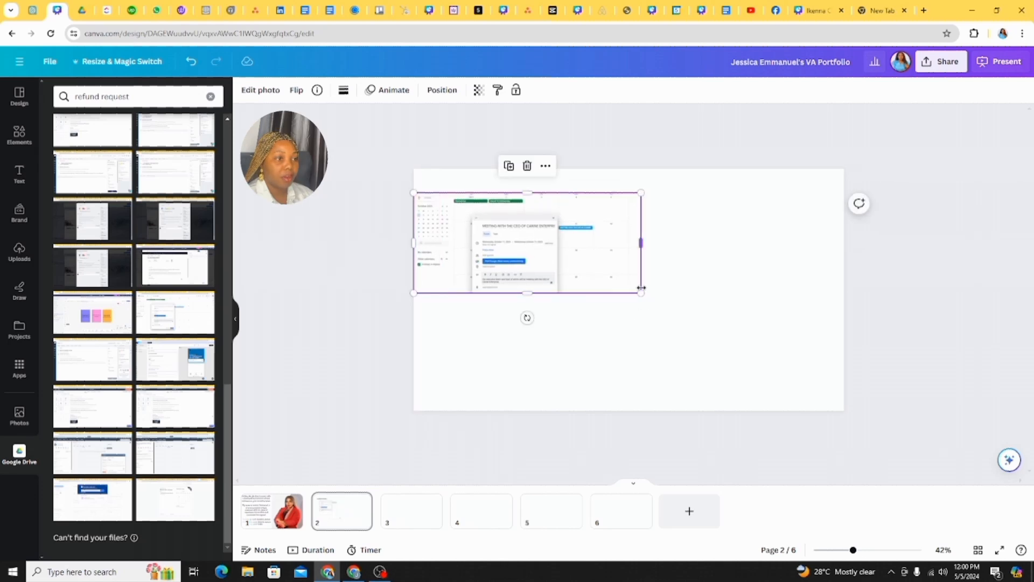
pyautogui.moveTo(641, 288); pyautogui.dragTo(872, 499)
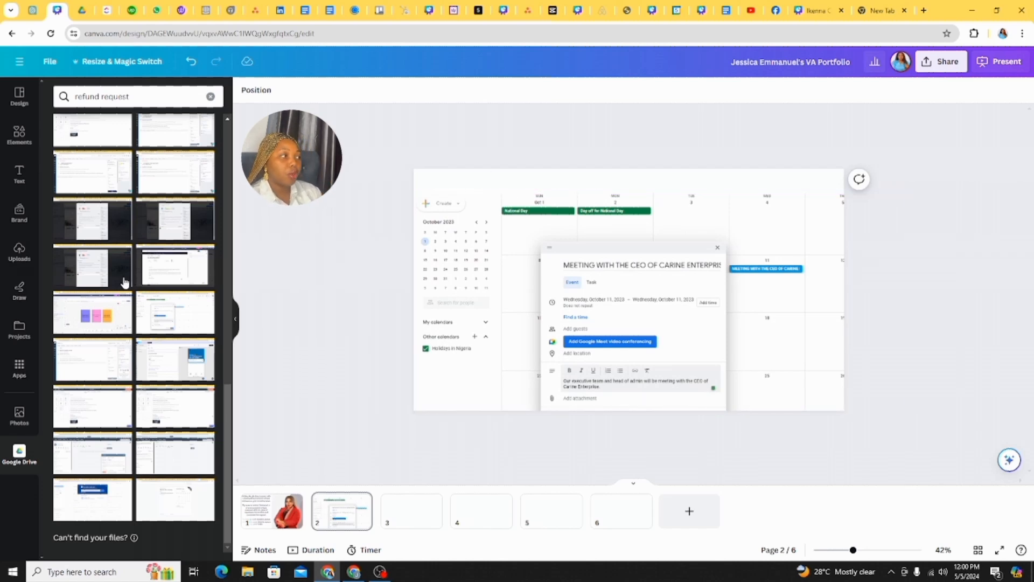
# Add a subheading on page 2 at about size 25.1 reading "Meeting Scheduling Using Google Calendar".
pyautogui.click(20, 175)
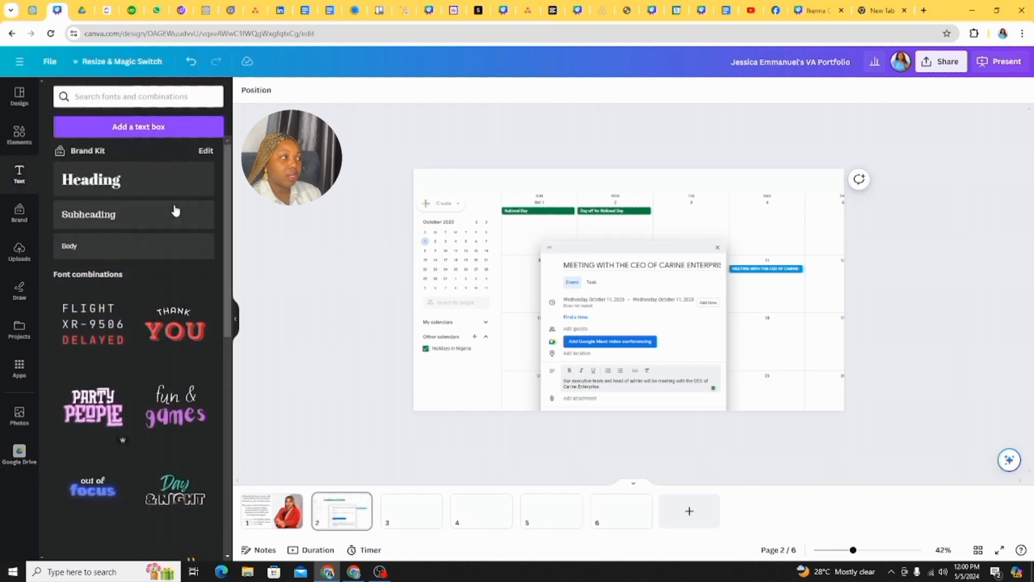
pyautogui.click(149, 226)
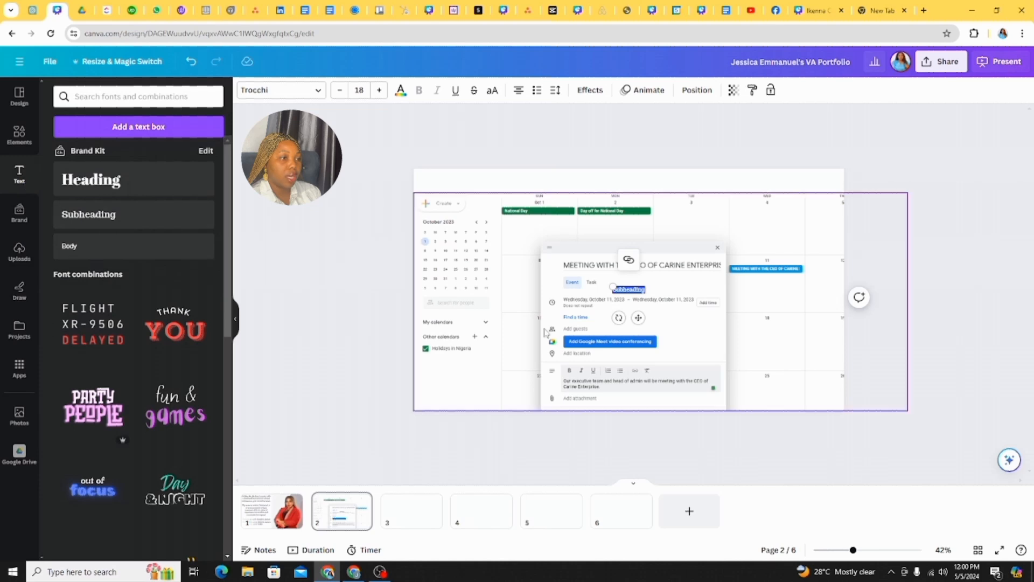
pyautogui.moveTo(613, 287); pyautogui.dragTo(598, 281)
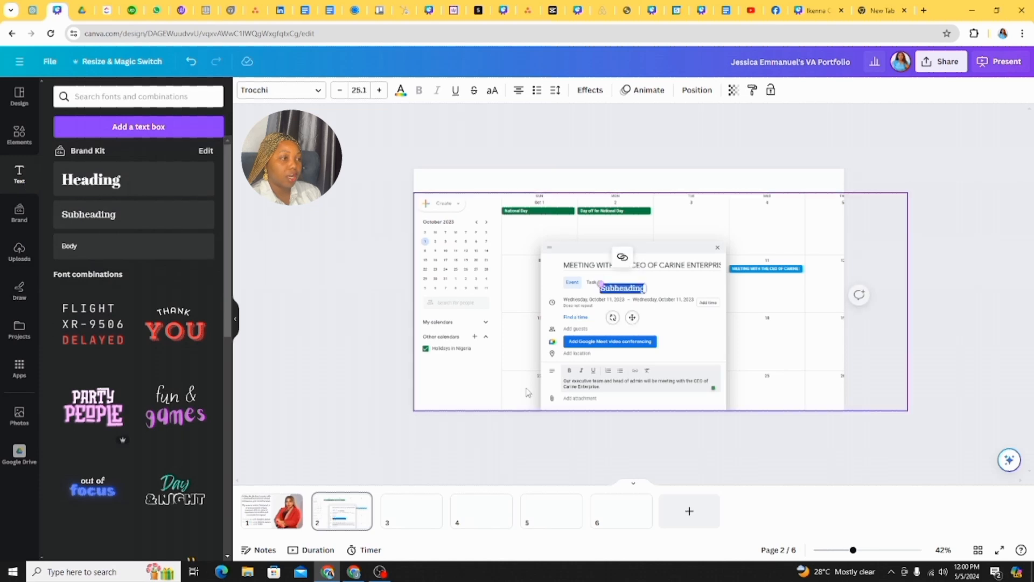
pyautogui.press('BackSpace')
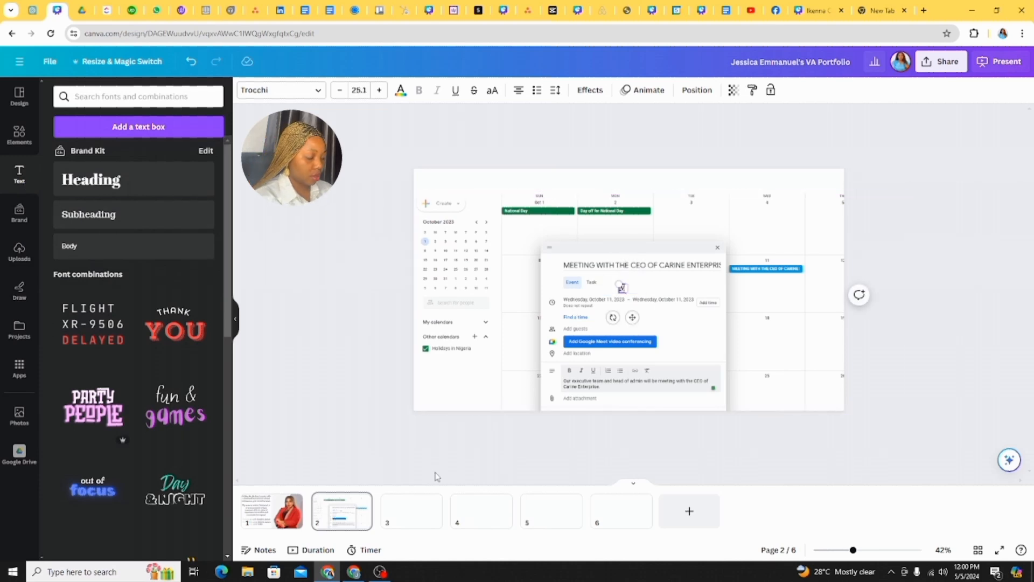
pyautogui.write('Meeting Sch')
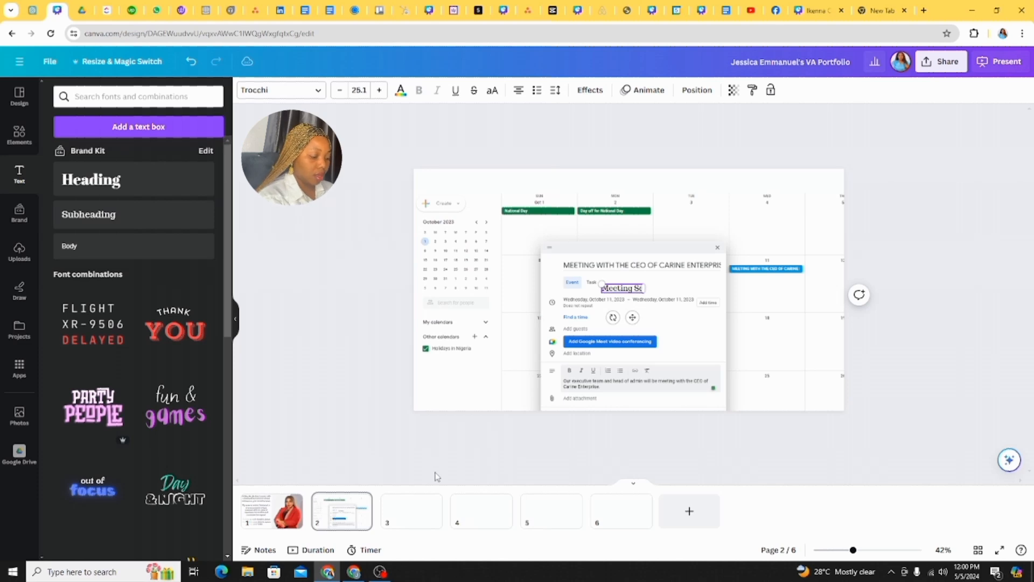
pyautogui.write('ec')
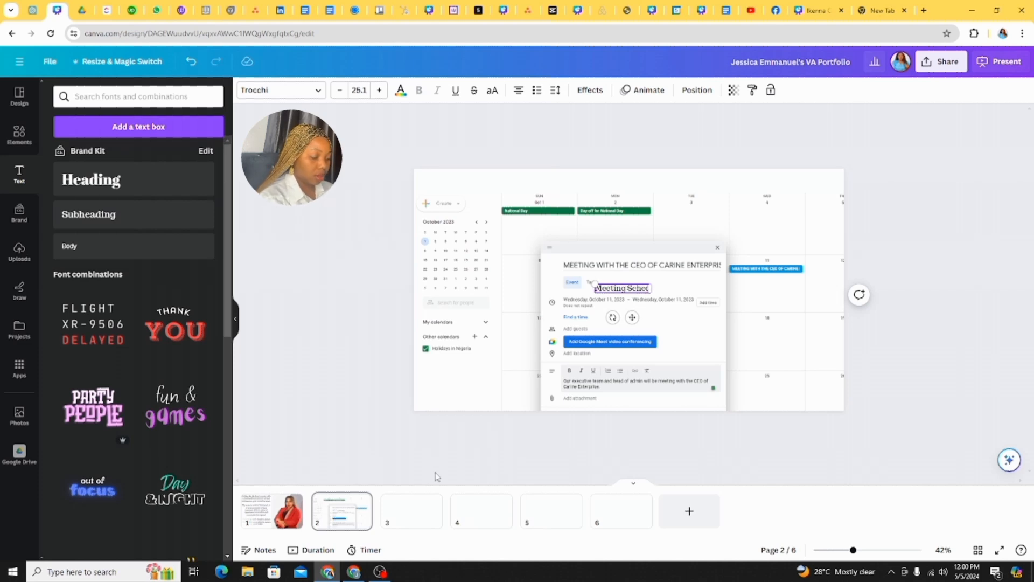
pyautogui.press('BackSpace')
pyautogui.write('duling Us')
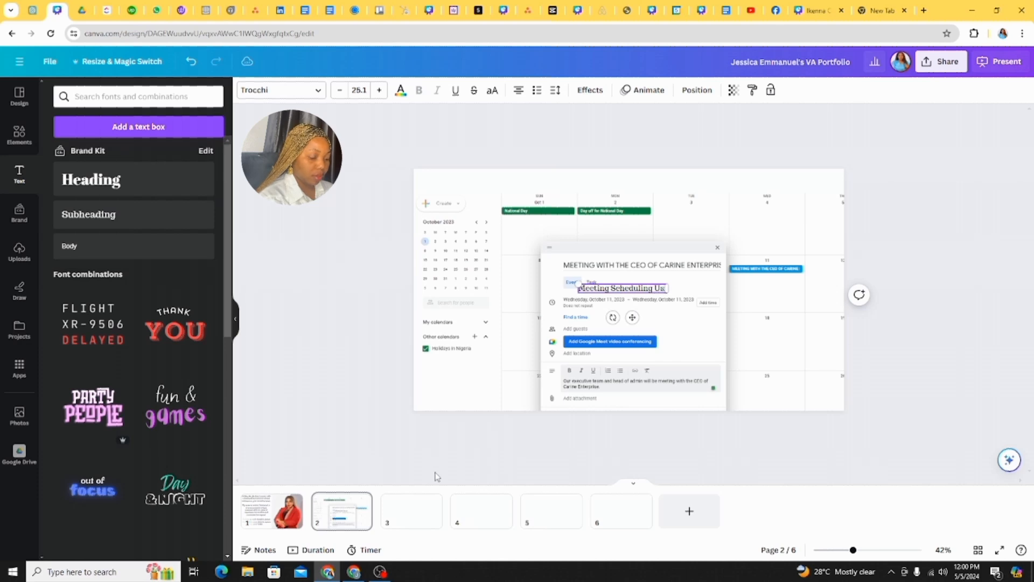
pyautogui.write('ing')
pyautogui.write(' Goog')
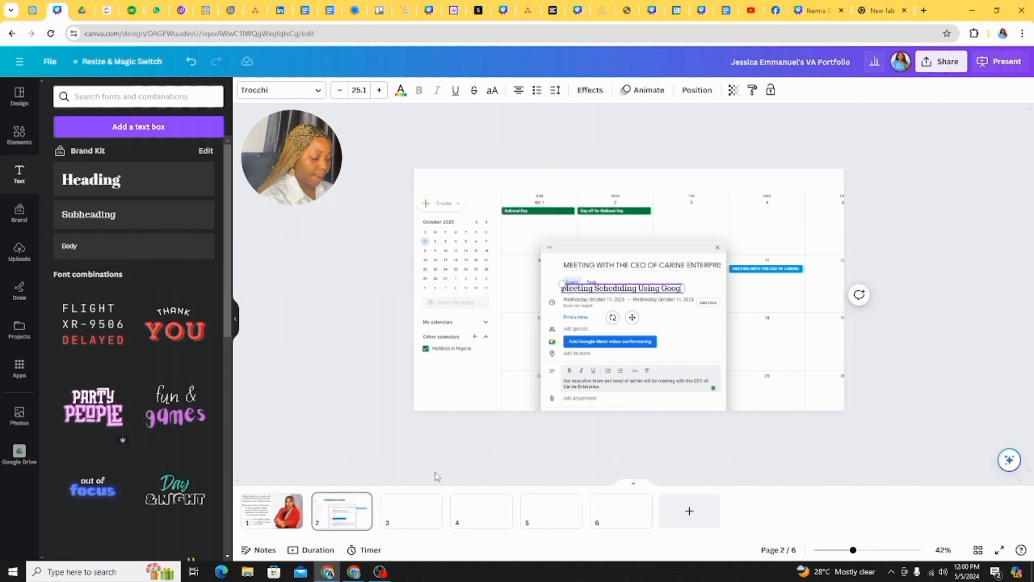
pyautogui.write('le Calendar')
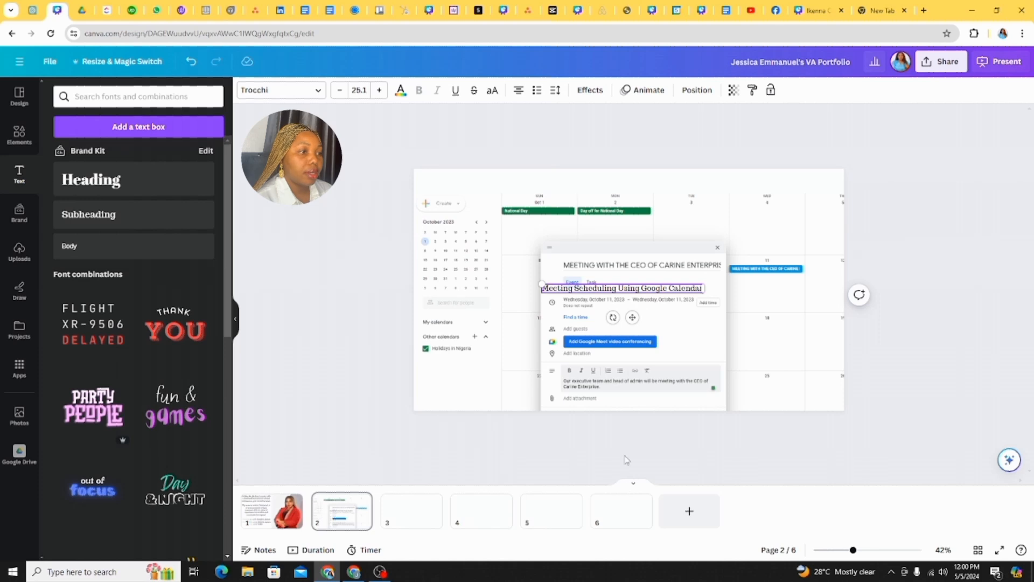
# Move the page 2 title into the blank strip above the screenshot, enlarge it to about size 30.7 and roughly centre it.
pyautogui.moveTo(619, 286); pyautogui.dragTo(625, 177)
pyautogui.moveTo(549, 177); pyautogui.dragTo(512, 178)
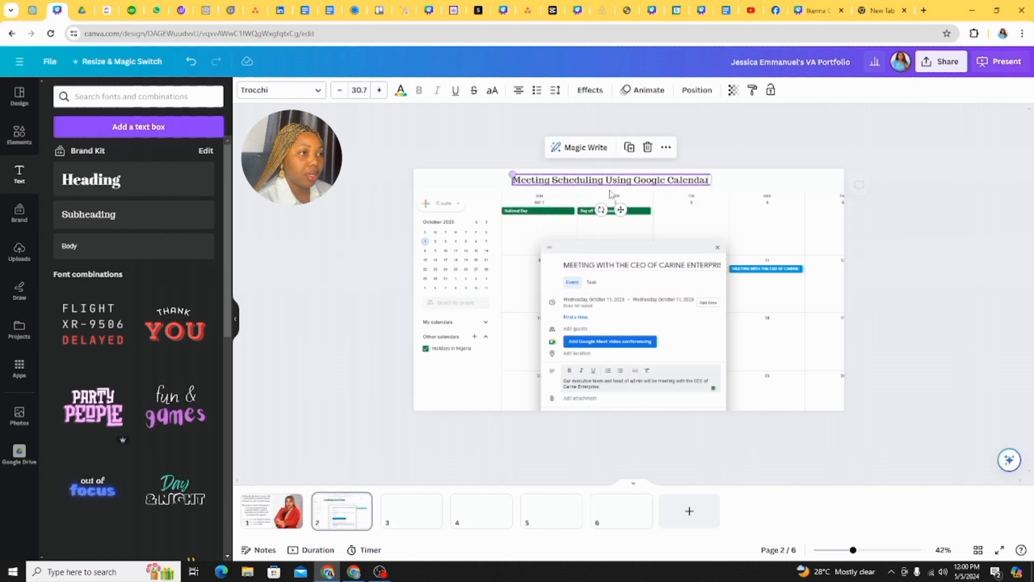
pyautogui.moveTo(634, 179); pyautogui.dragTo(659, 178)
pyautogui.click(785, 146)
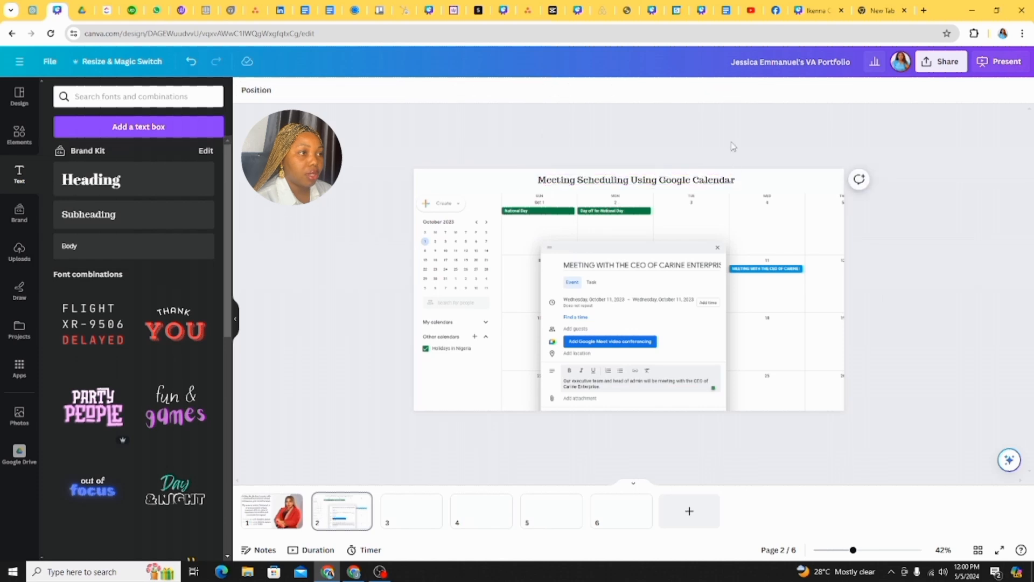
# Group the title and the calendar screenshot on page 2.
pyautogui.moveTo(386, 143); pyautogui.dragTo(892, 444)
pyautogui.click(670, 147)
pyautogui.click(815, 119)
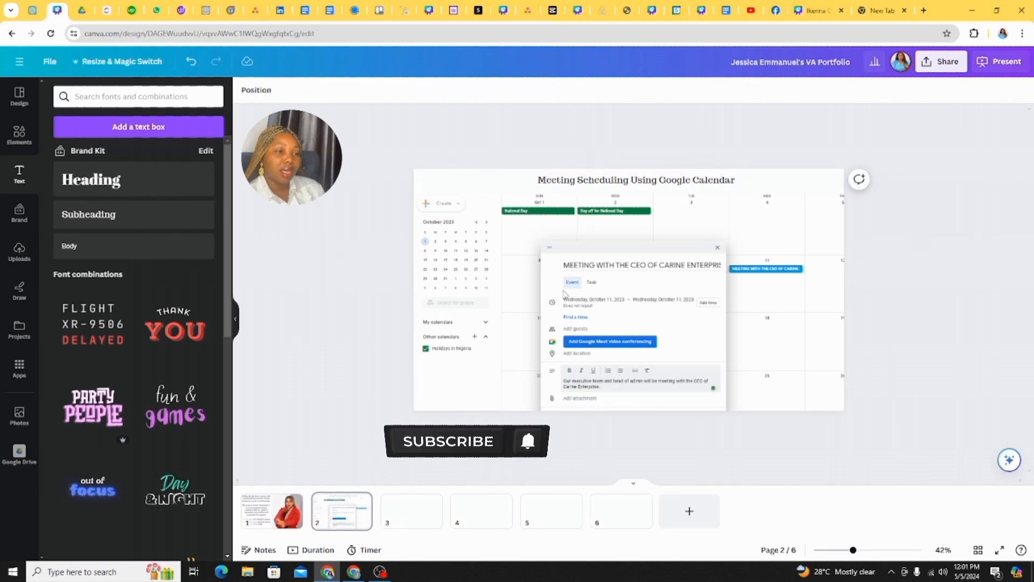
# Insert the Calendly "Your meeting is ready to share!" screenshot from Google Drive on page 3.
pyautogui.click(424, 524)
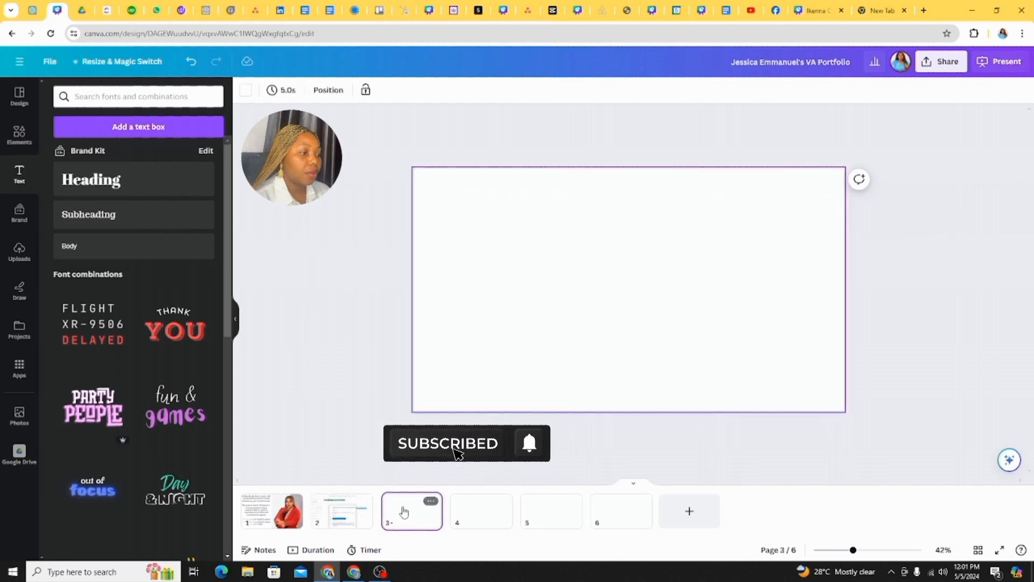
pyautogui.click(19, 454)
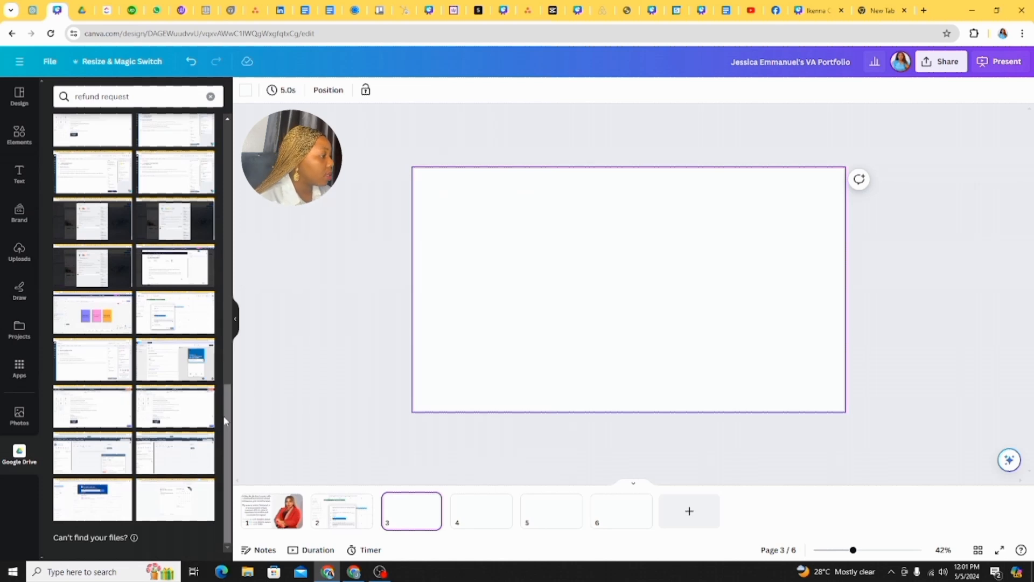
pyautogui.click(104, 500)
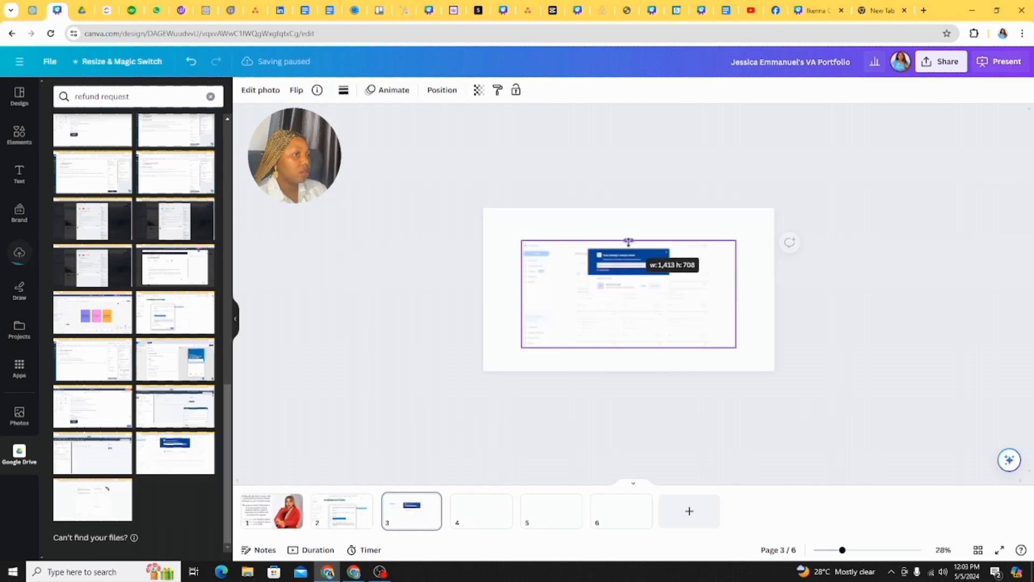
# Crop the page 3 screenshot closely around the "Your meeting is ready to share!" dialog and move it up the page.
pyautogui.moveTo(629, 241); pyautogui.dragTo(629, 246)
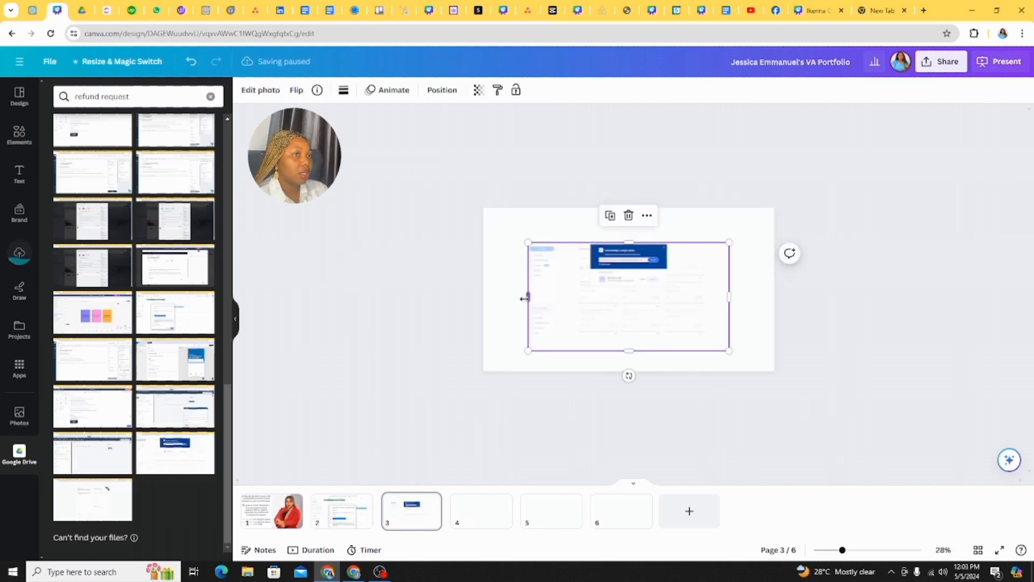
pyautogui.moveTo(526, 295)
pyautogui.mouseDown()
pyautogui.moveTo(554, 296)
pyautogui.moveTo(517, 296)
pyautogui.mouseUp()
pyautogui.moveTo(621, 242); pyautogui.dragTo(624, 219)
pyautogui.moveTo(521, 287); pyautogui.dragTo(532, 286)
pyautogui.moveTo(552, 350); pyautogui.dragTo(561, 288)
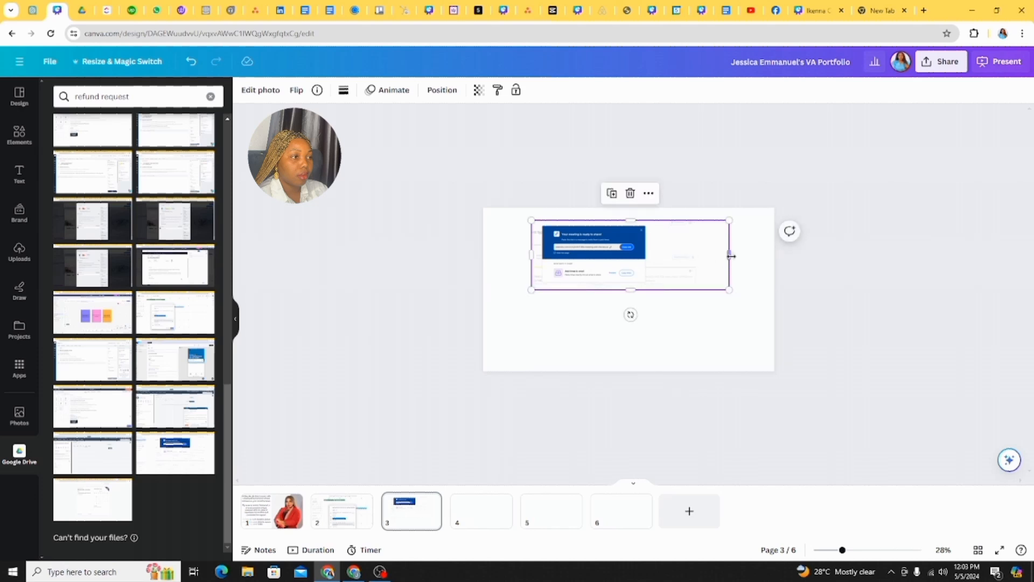
pyautogui.moveTo(730, 254); pyautogui.dragTo(669, 254)
# Enlarge and reposition the cropped Calendly screenshot to span page 3's width, leaving a blank strip above it.
pyautogui.moveTo(658, 256); pyautogui.dragTo(764, 409)
pyautogui.moveTo(483, 304); pyautogui.dragTo(543, 296)
pyautogui.moveTo(761, 377); pyautogui.dragTo(774, 384)
pyautogui.moveTo(643, 221); pyautogui.dragTo(640, 231)
pyautogui.click(617, 406)
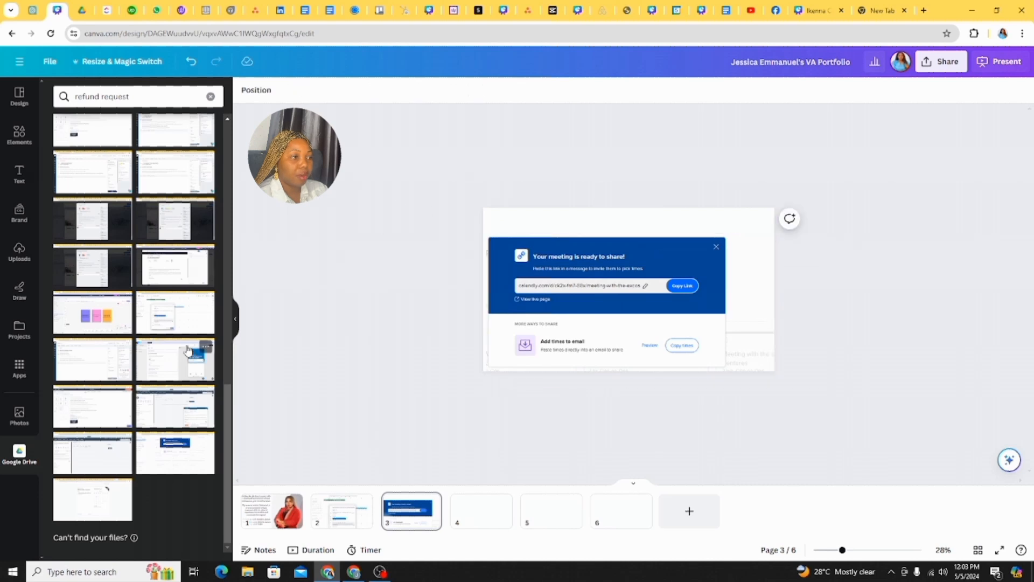
# Add a subheading on page 3 at about size 27.2 reading "Meeting Scheduling Using Calendly".
pyautogui.click(17, 171)
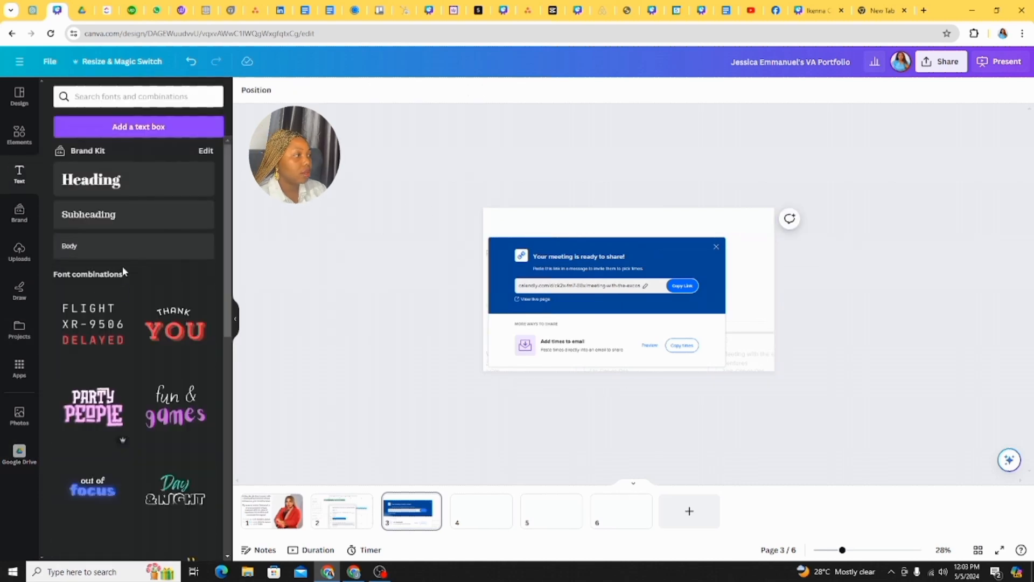
pyautogui.click(81, 222)
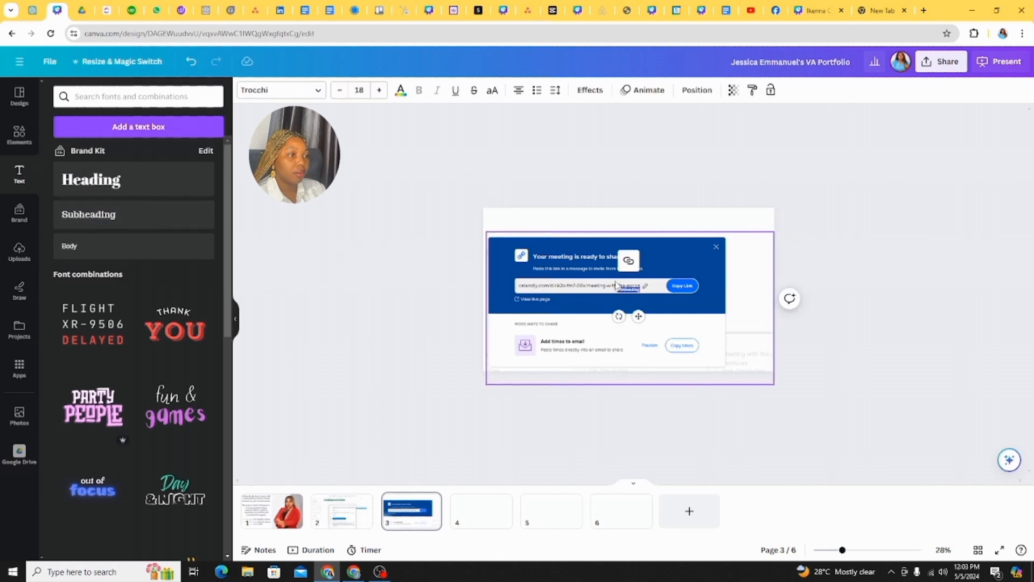
pyautogui.moveTo(619, 291); pyautogui.dragTo(606, 288)
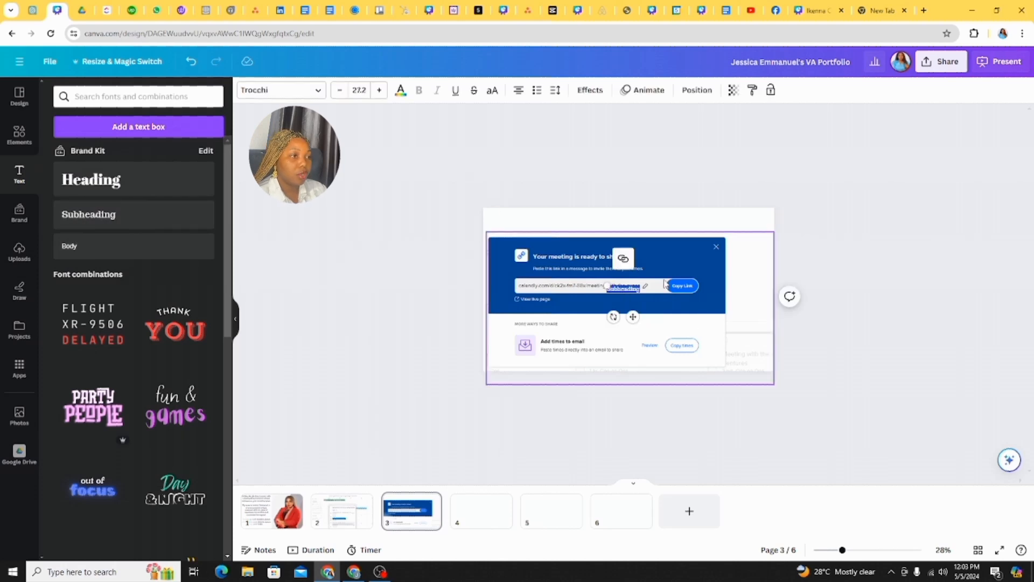
pyautogui.press('BackSpace')
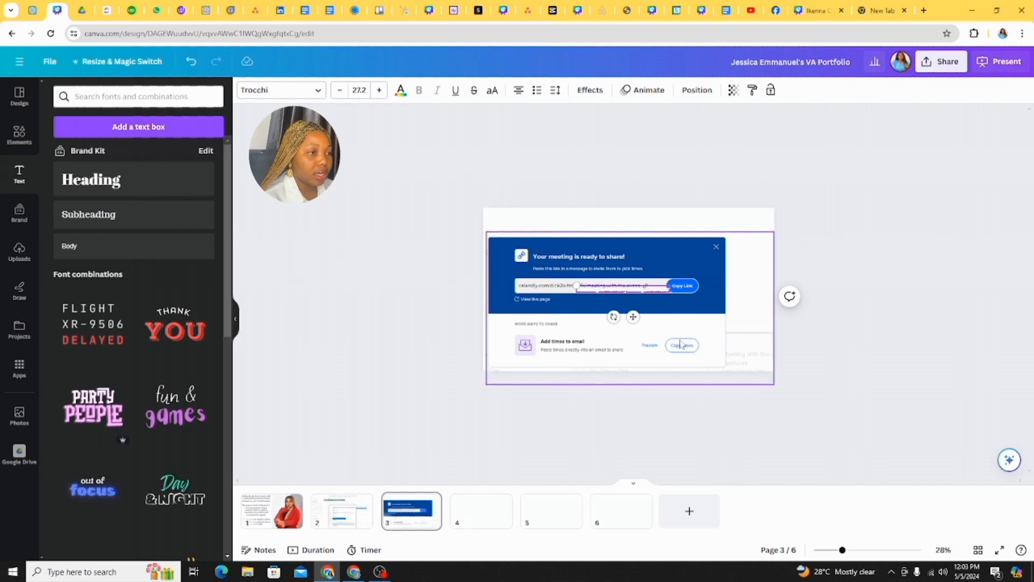
# Move the page 3 title into the blank strip above the Calendly screenshot and colour its text black.
pyautogui.moveTo(644, 302); pyautogui.dragTo(640, 210)
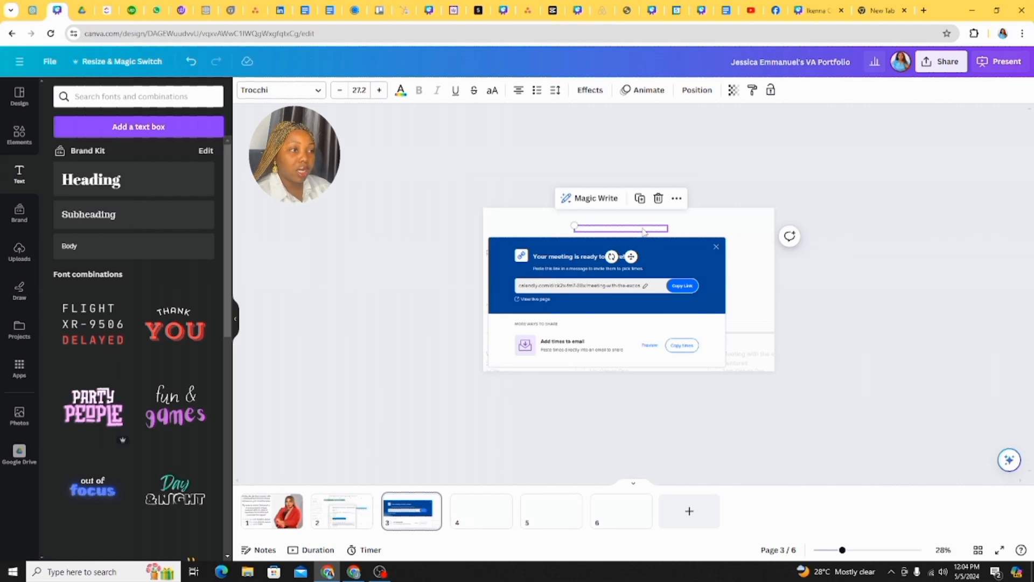
pyautogui.click(400, 91)
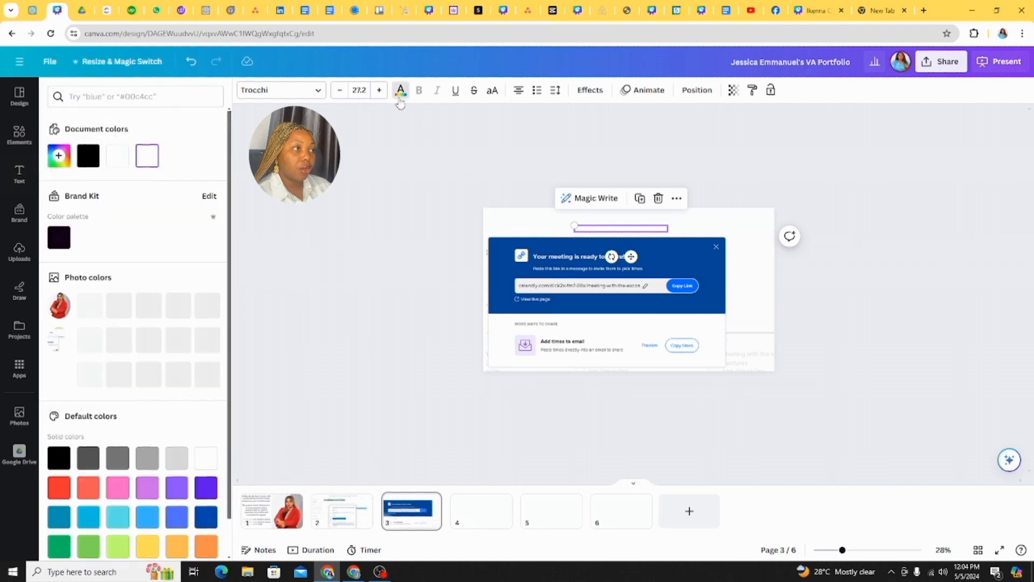
pyautogui.click(88, 155)
pyautogui.press('Escape')
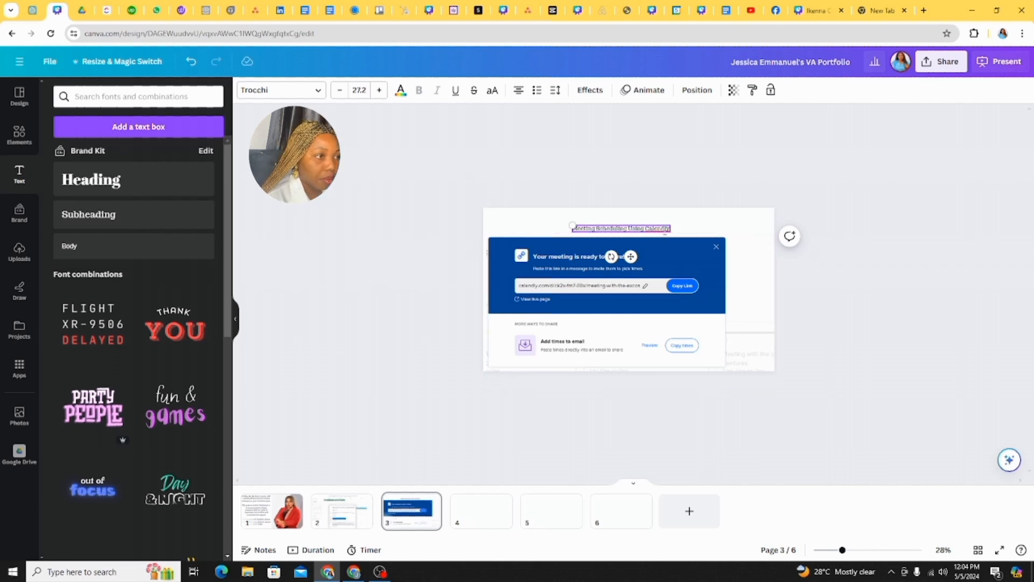
# Enlarge the page 3 title to about size 40.4 and centre it horizontally above the Calendly screenshot.
pyautogui.rightClick(665, 232)
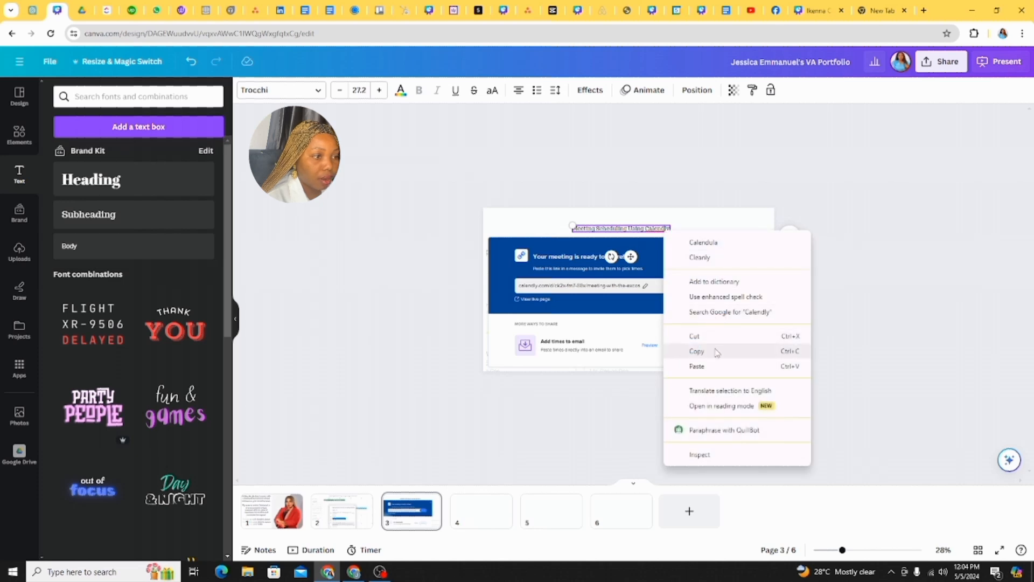
pyautogui.click(633, 235)
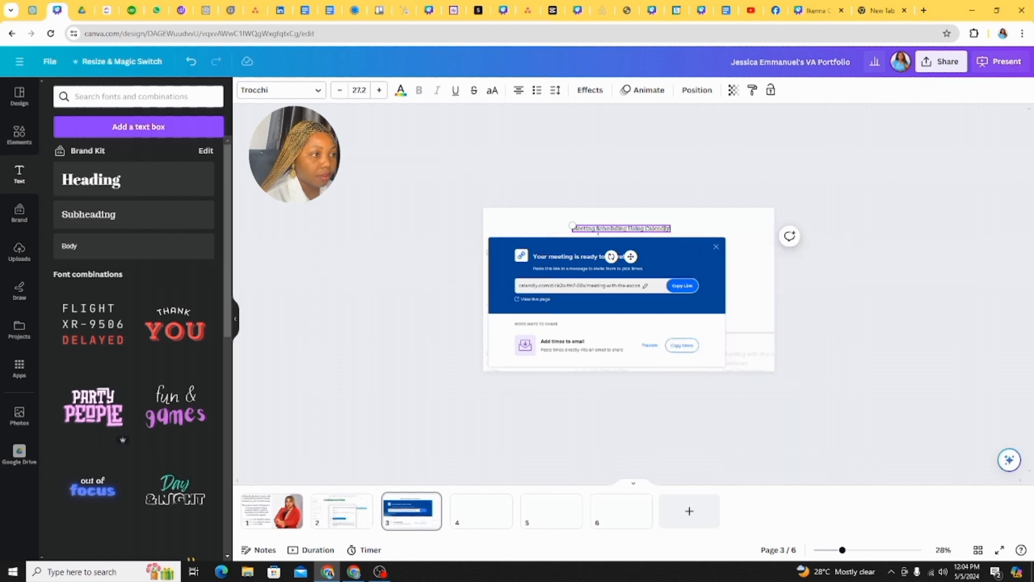
pyautogui.moveTo(573, 226); pyautogui.dragTo(522, 226)
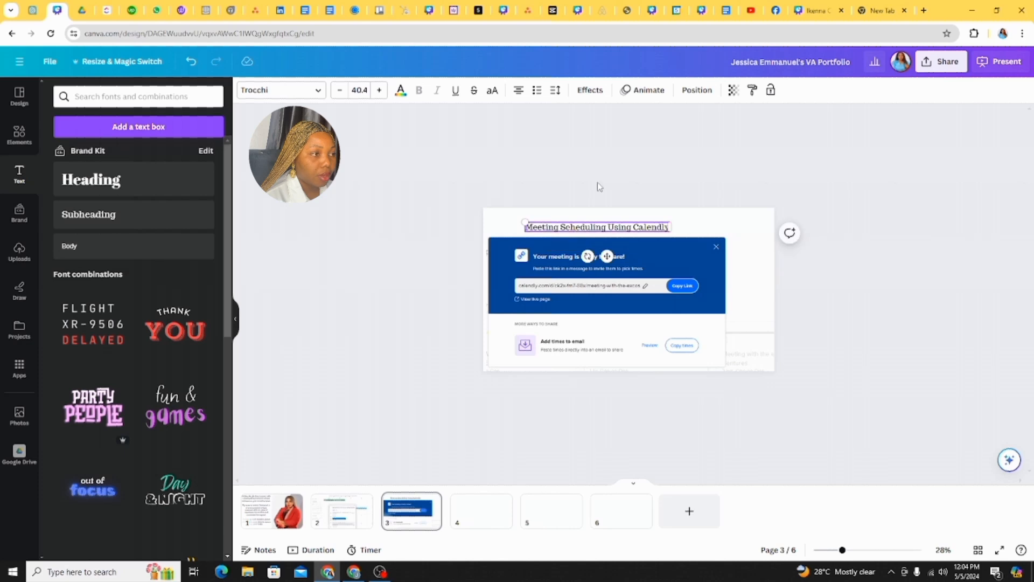
pyautogui.click(598, 233)
pyautogui.moveTo(598, 233); pyautogui.dragTo(628, 228)
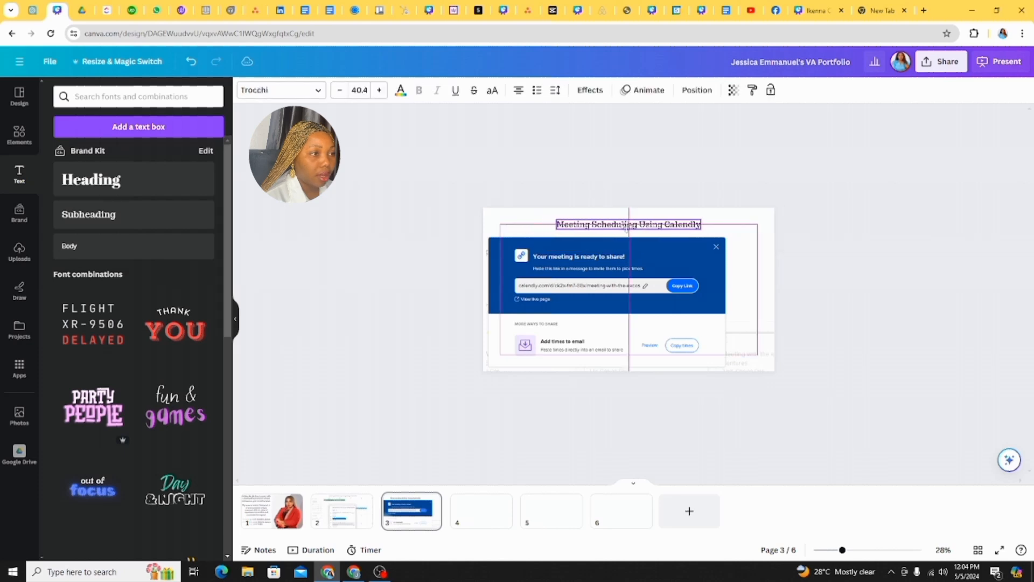
pyautogui.click(739, 194)
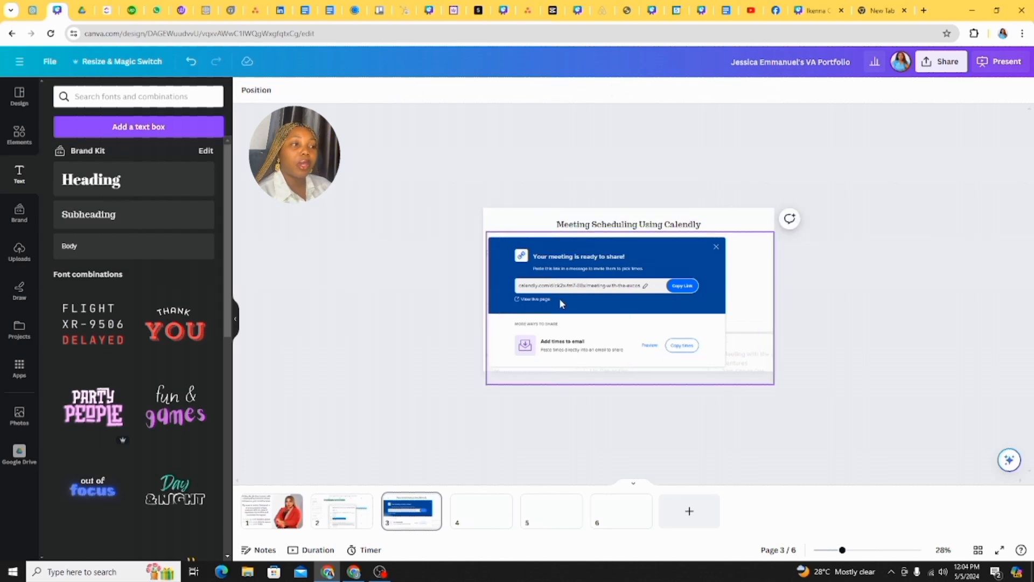
# Group the page 3 title with the Calendly screenshot.
pyautogui.moveTo(416, 220); pyautogui.dragTo(734, 254)
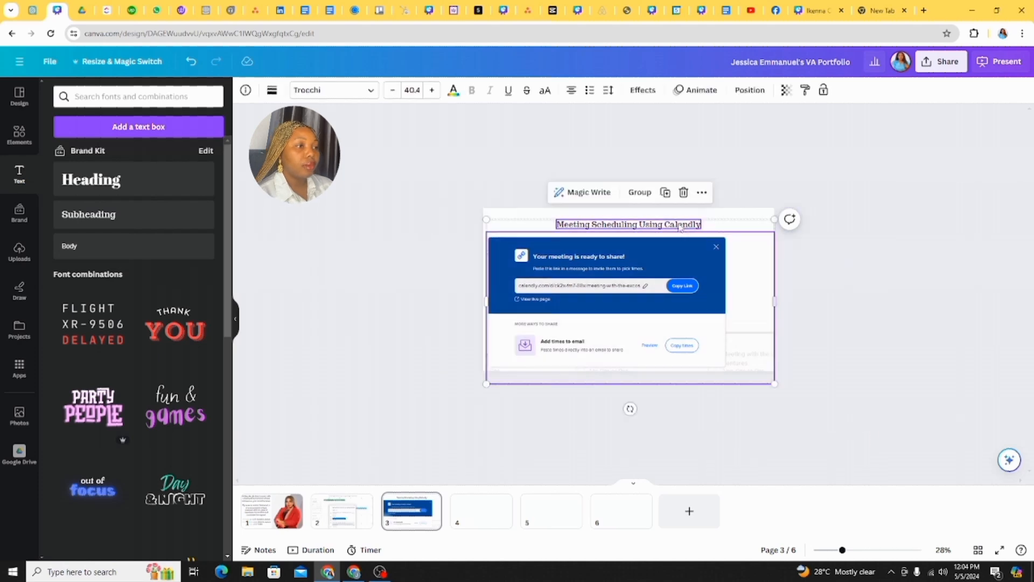
pyautogui.click(640, 192)
pyautogui.click(920, 196)
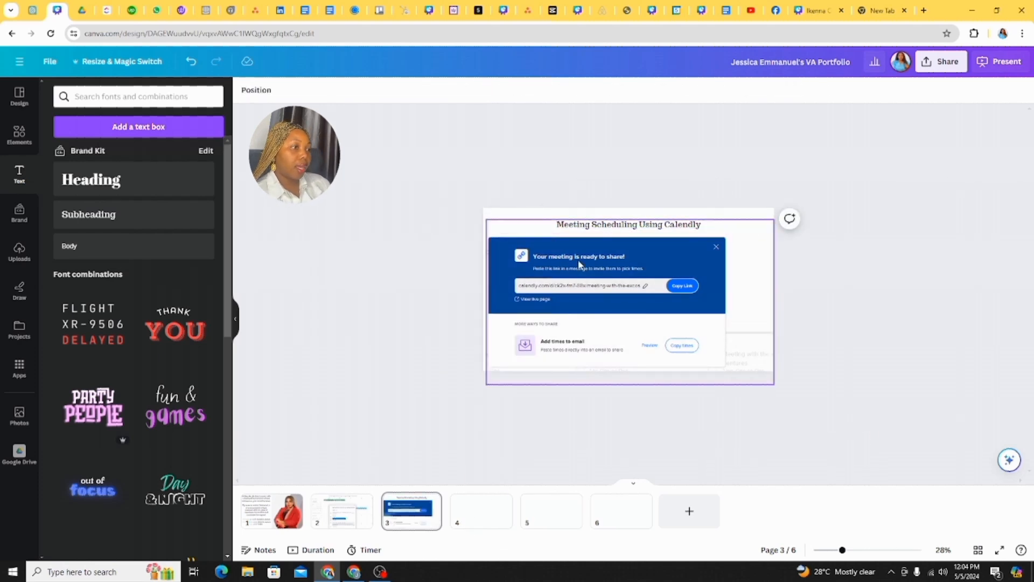
# Bring up the Google Drive images with blank page 4 selected and browse to the Trello card screenshots.
pyautogui.click(19, 455)
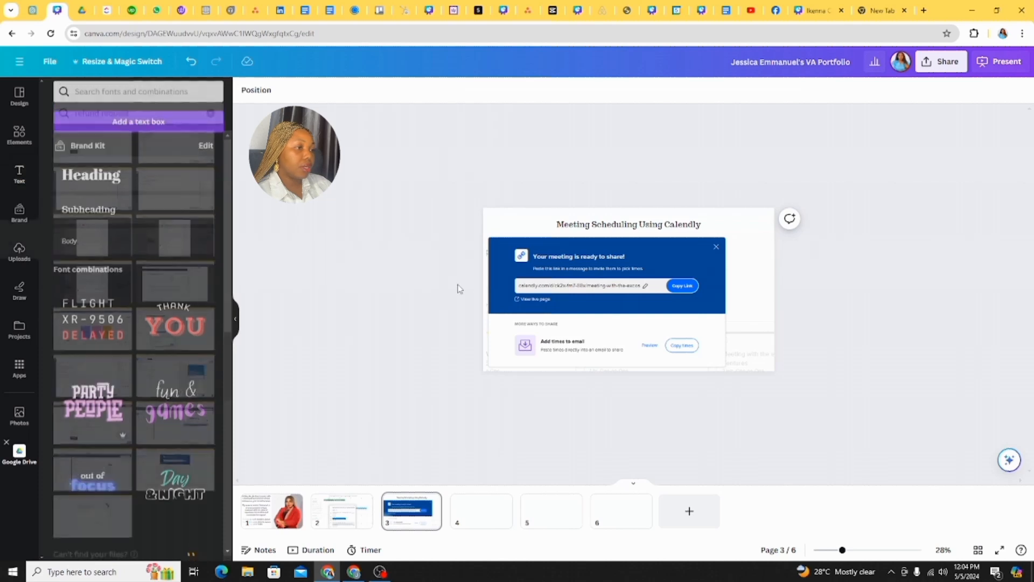
pyautogui.click(477, 519)
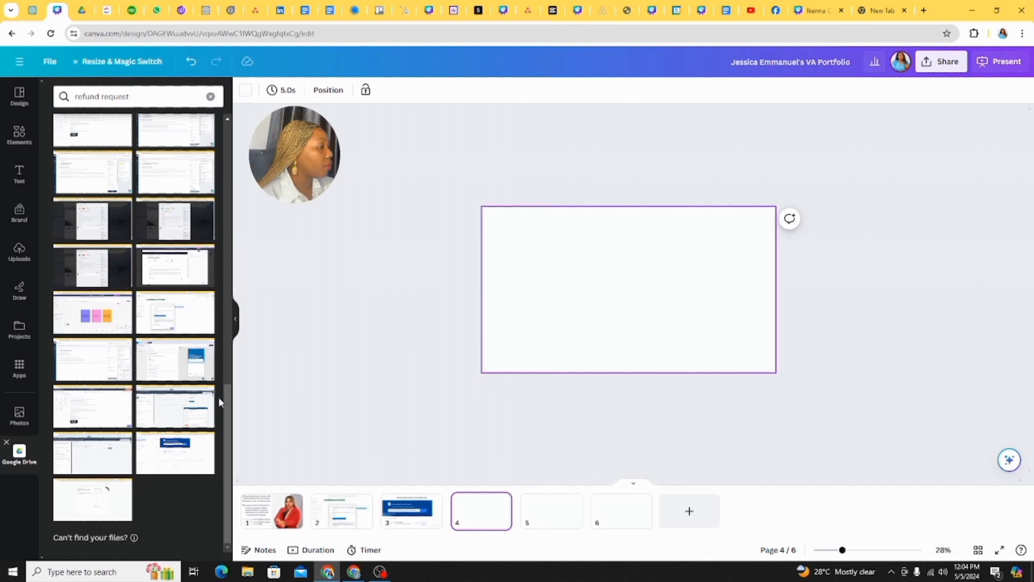
pyautogui.moveTo(229, 413); pyautogui.dragTo(229, 387)
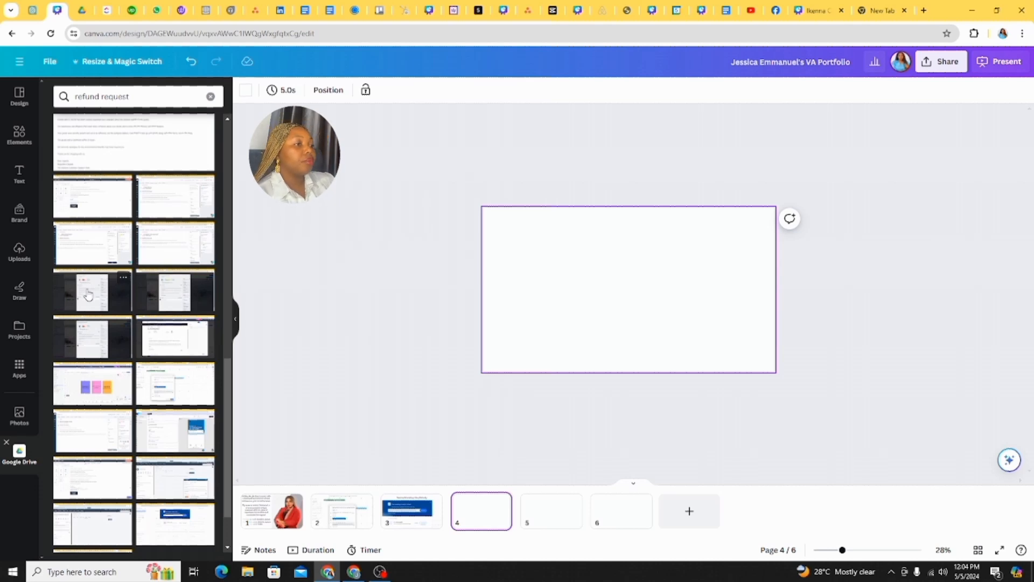
pyautogui.moveTo(88, 295); pyautogui.dragTo(592, 323)
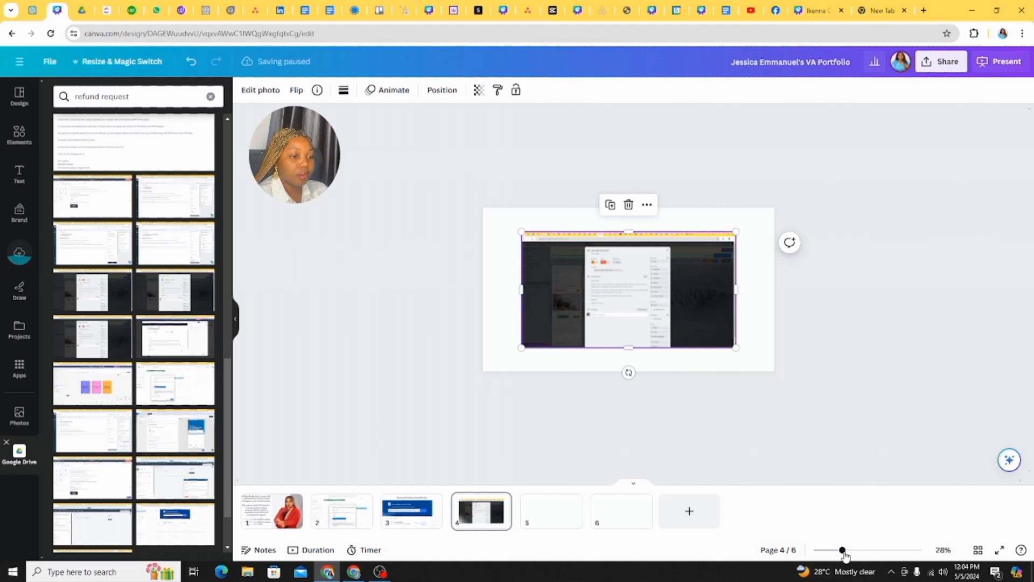
pyautogui.moveTo(845, 554); pyautogui.dragTo(858, 551)
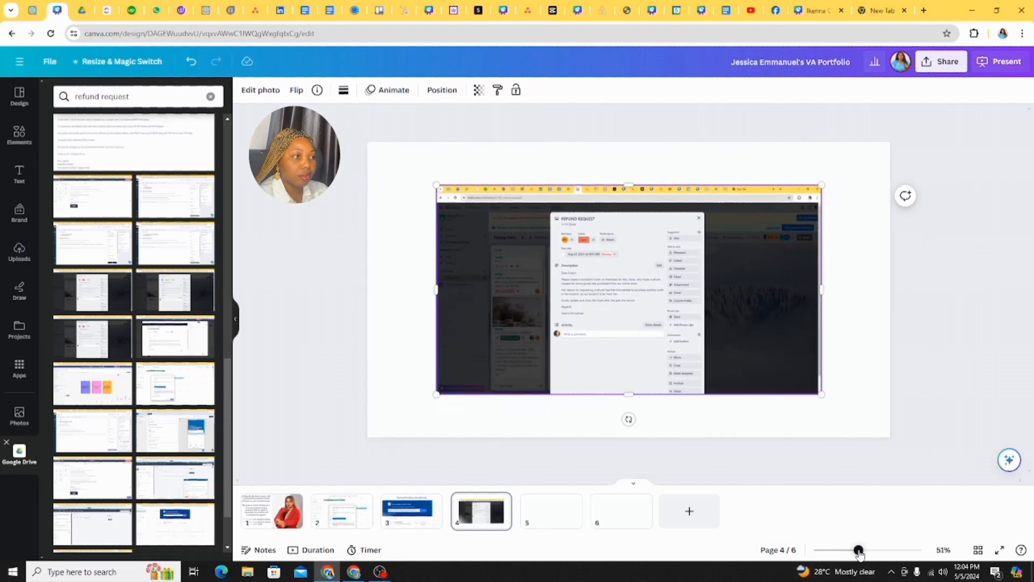
pyautogui.click(628, 159)
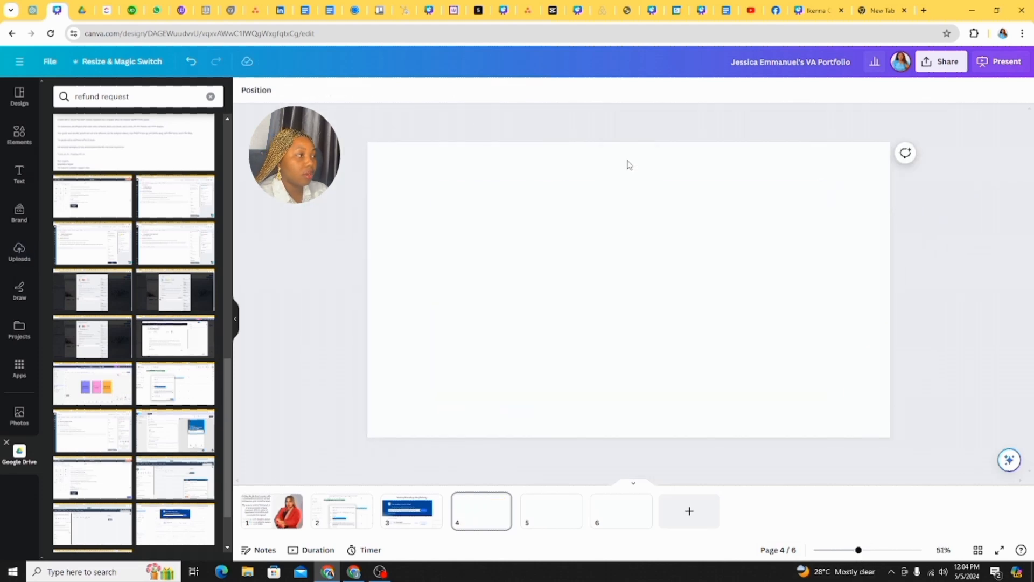
pyautogui.click(164, 299)
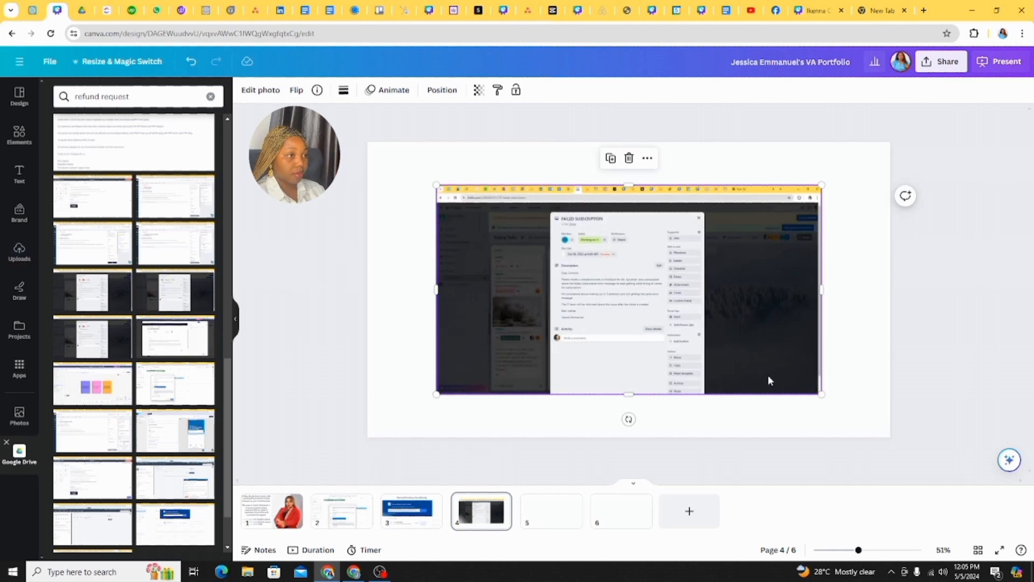
pyautogui.click(629, 158)
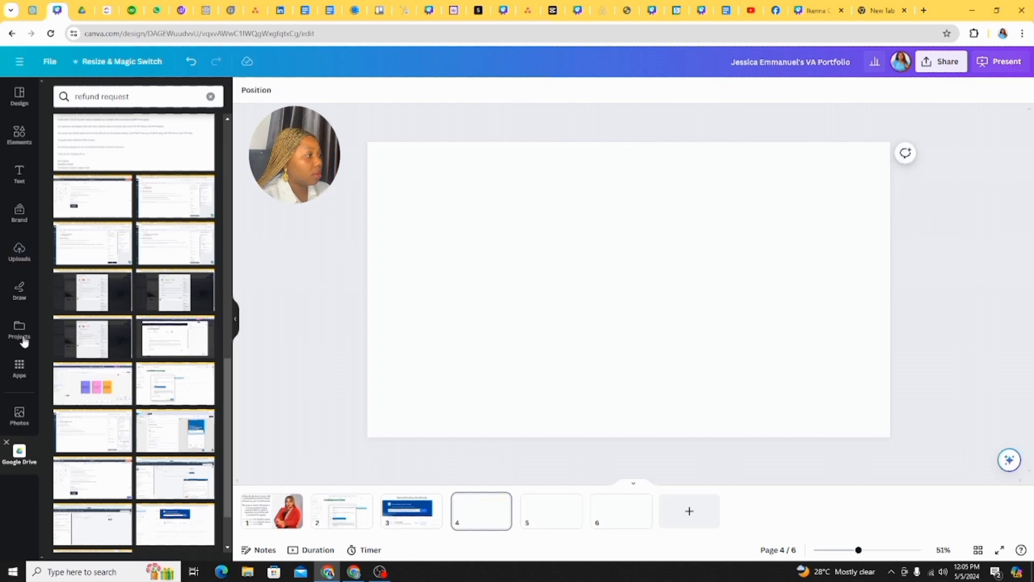
# Add the "EMAIL MANAGEMENT" Trello card screenshot to page 4 and crop it closely around the upper part of the card.
pyautogui.click(91, 347)
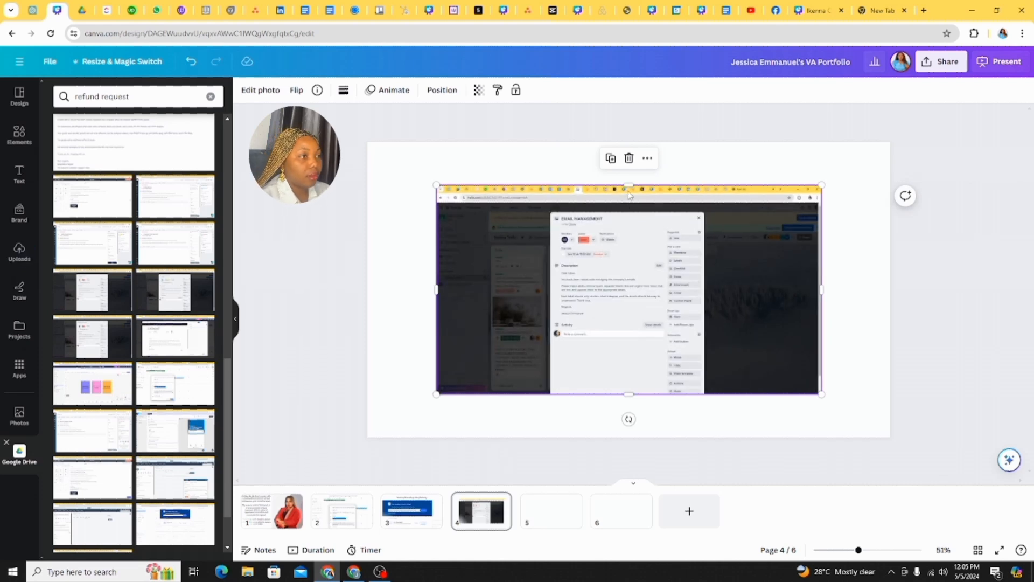
pyautogui.moveTo(629, 185); pyautogui.dragTo(629, 212)
pyautogui.moveTo(437, 304); pyautogui.dragTo(542, 303)
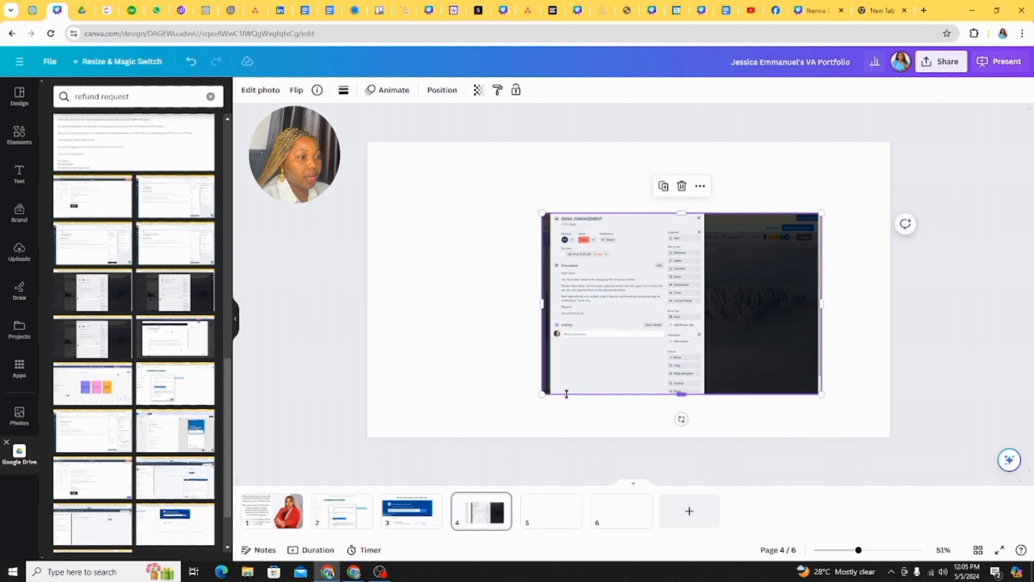
pyautogui.moveTo(567, 394); pyautogui.dragTo(573, 318)
pyautogui.moveTo(821, 267); pyautogui.dragTo(728, 286)
# Move the cropped Trello screenshot to page 4's left edge and enlarge it across most of the page, leaving a blank strip above.
pyautogui.moveTo(574, 240); pyautogui.dragTo(401, 197)
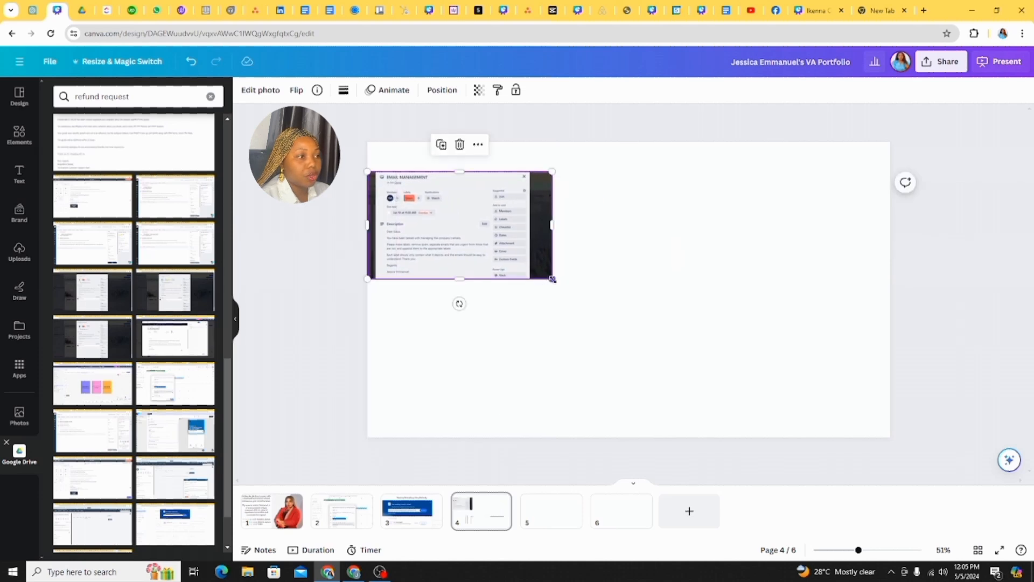
pyautogui.moveTo(552, 279); pyautogui.dragTo(846, 434)
pyautogui.click(622, 458)
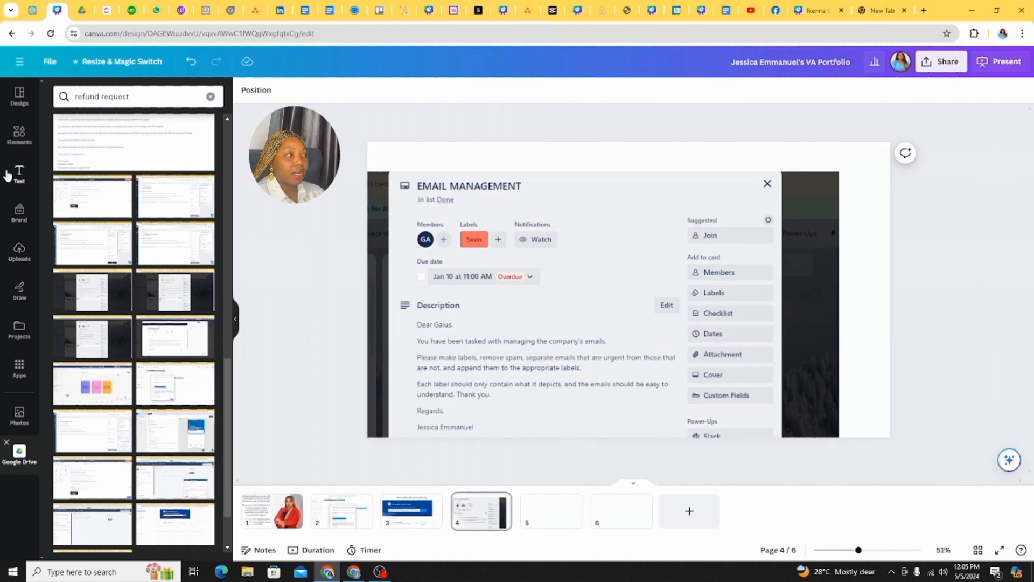
# Ungroup the title and the Calendly screenshot on page 3.
pyautogui.click(408, 509)
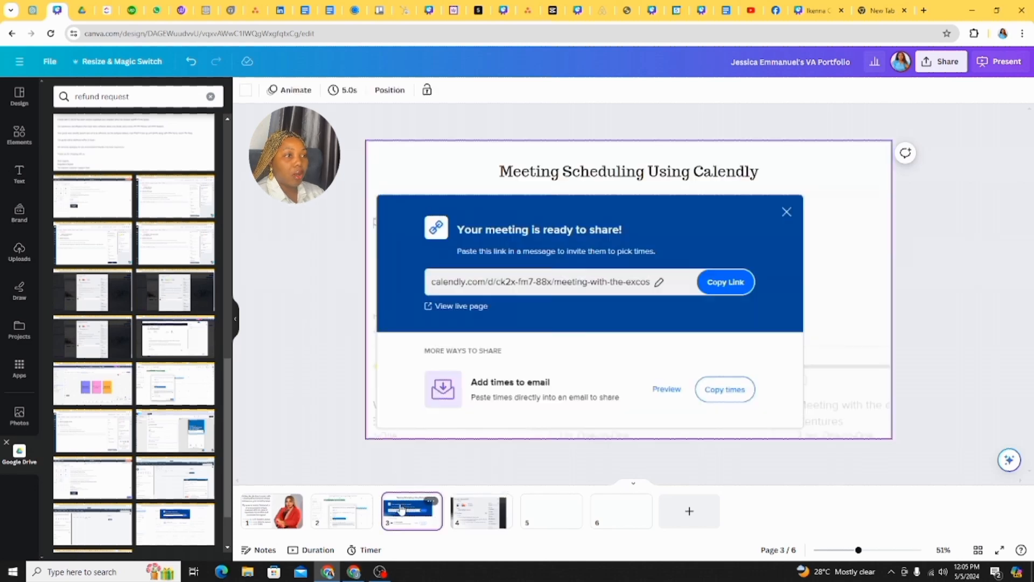
pyautogui.click(511, 259)
pyautogui.click(623, 160)
pyautogui.click(326, 169)
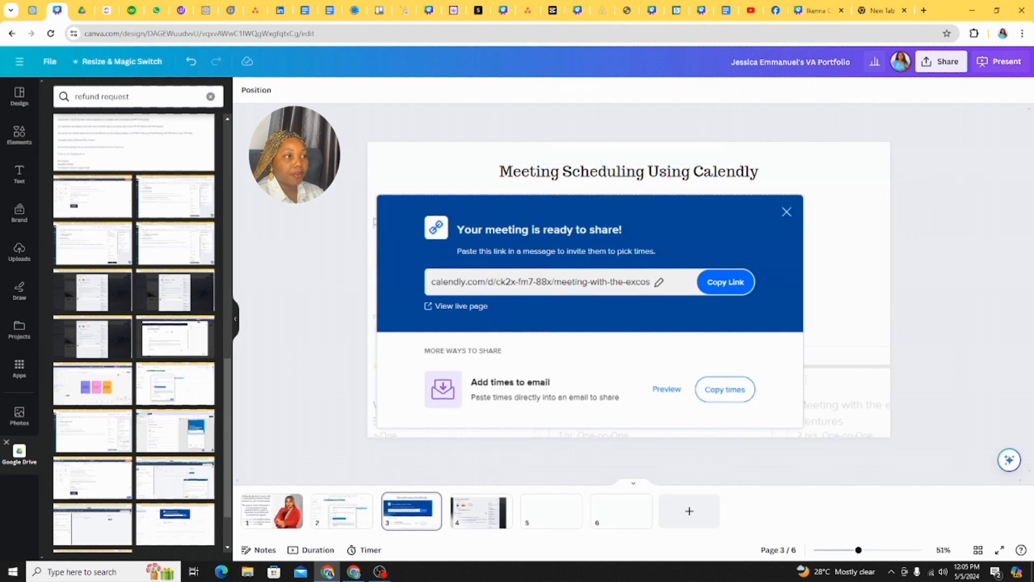
# Copy the page 3 title onto page 4 and move it into the blank strip above the Trello screenshot.
pyautogui.click(538, 175)
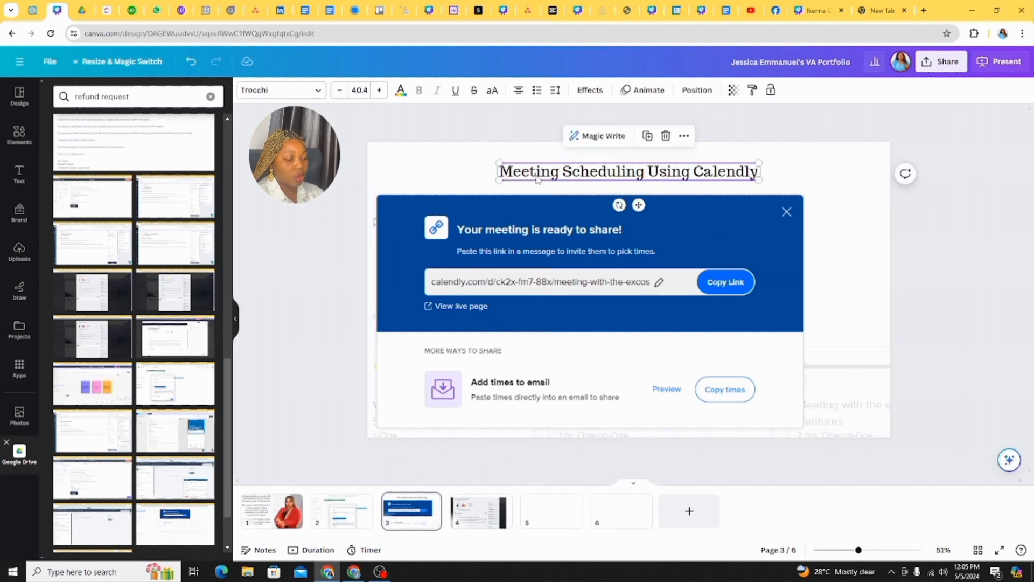
pyautogui.click(481, 509)
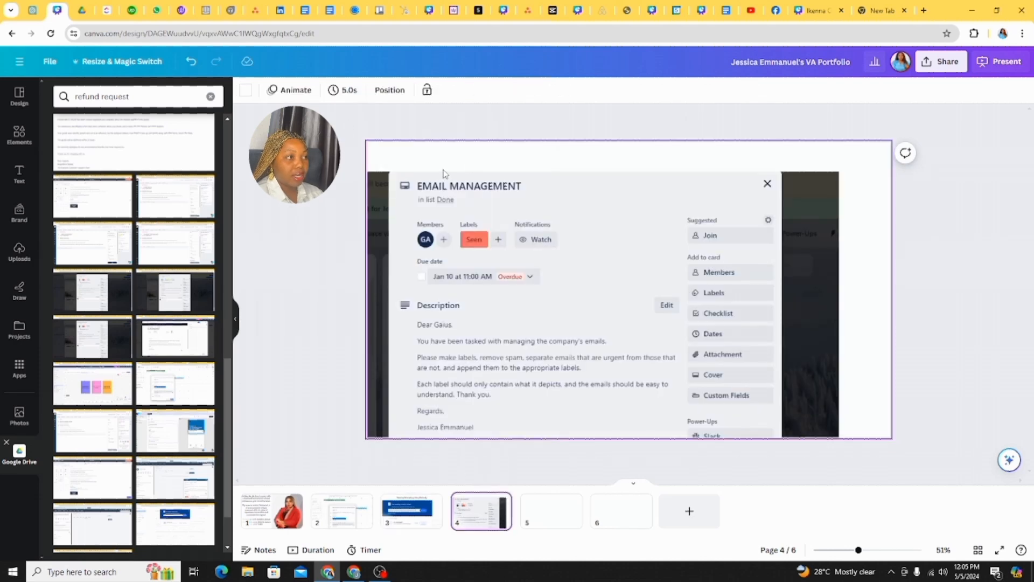
pyautogui.write('Meeting Scheduling Using Calendly')
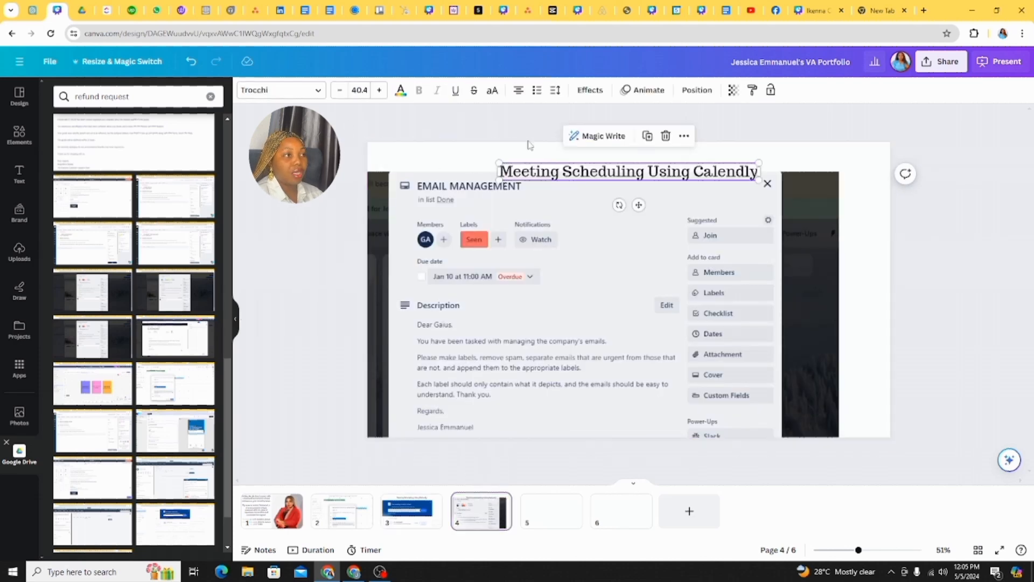
pyautogui.moveTo(596, 176); pyautogui.dragTo(595, 163)
# Replace the page 4 title text with "Assigning a Task To a Team Member Using Trello".
pyautogui.doubleClick(593, 157)
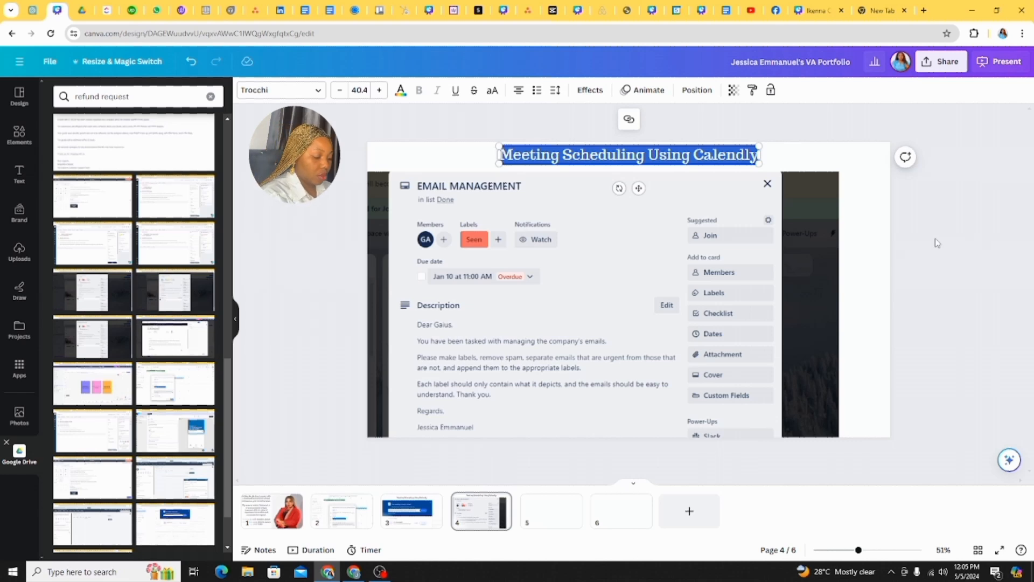
pyautogui.write('As')
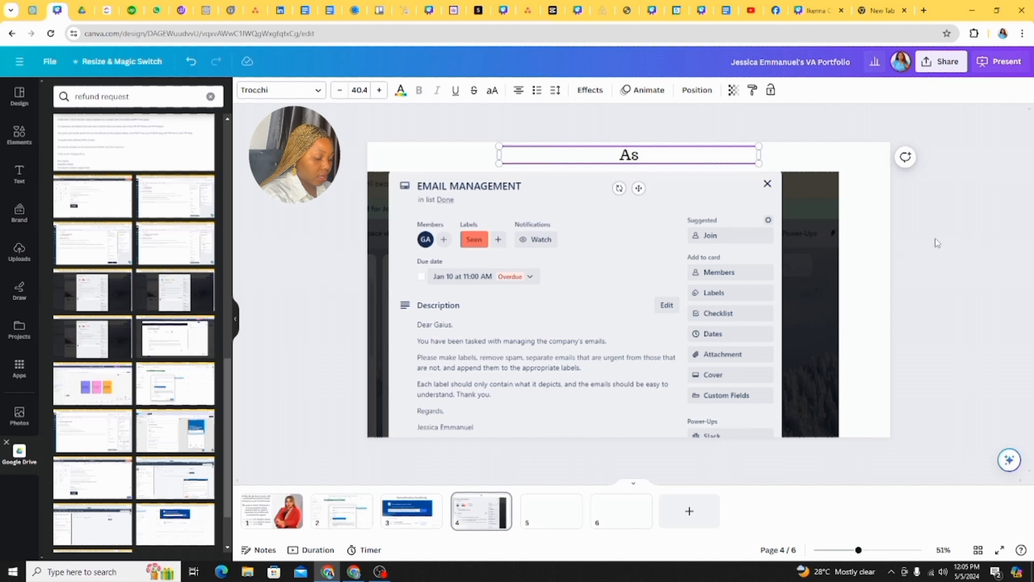
pyautogui.write('signing')
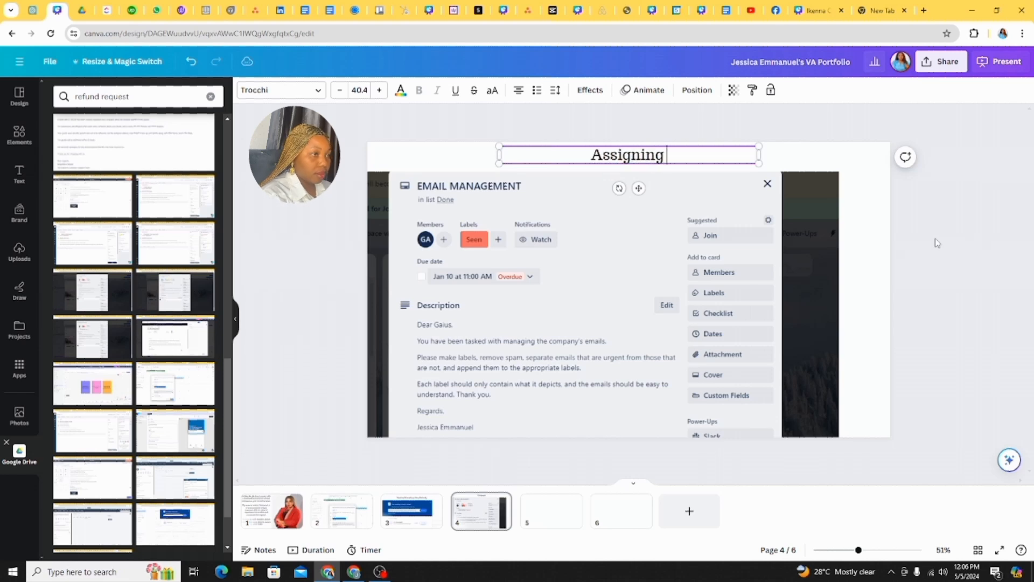
pyautogui.write(' a Task ')
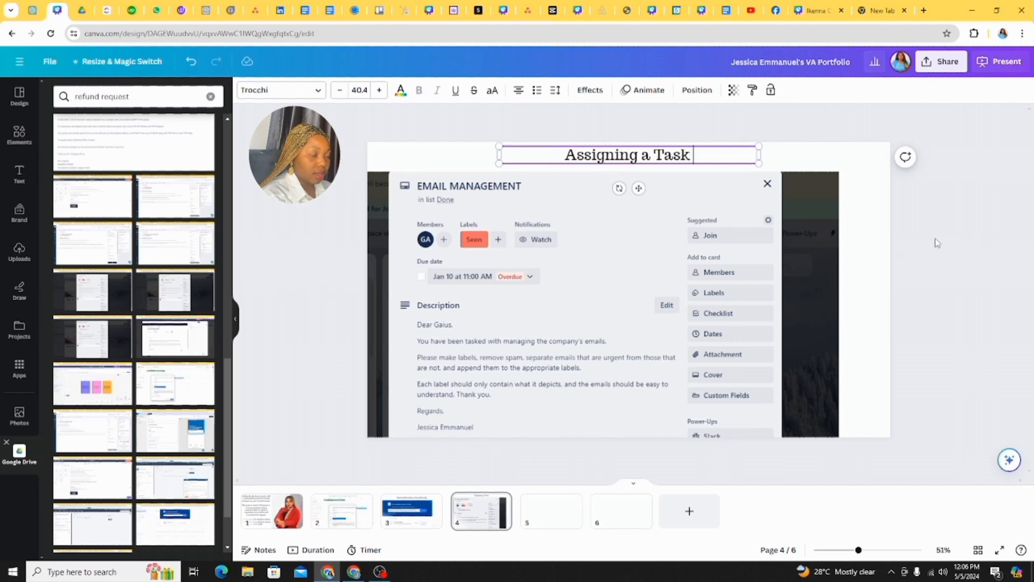
pyautogui.write('To a Tea')
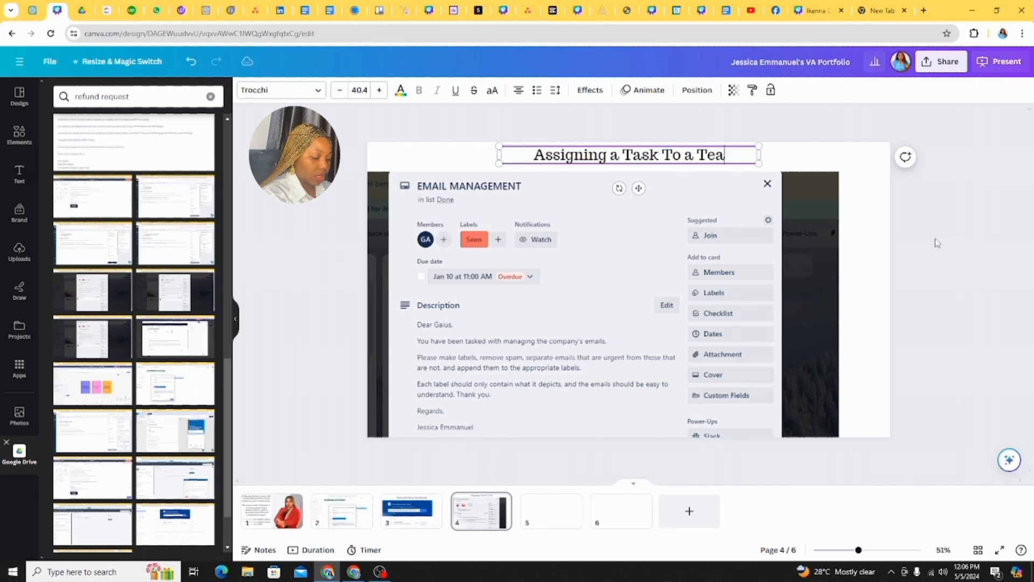
pyautogui.write('m Member ')
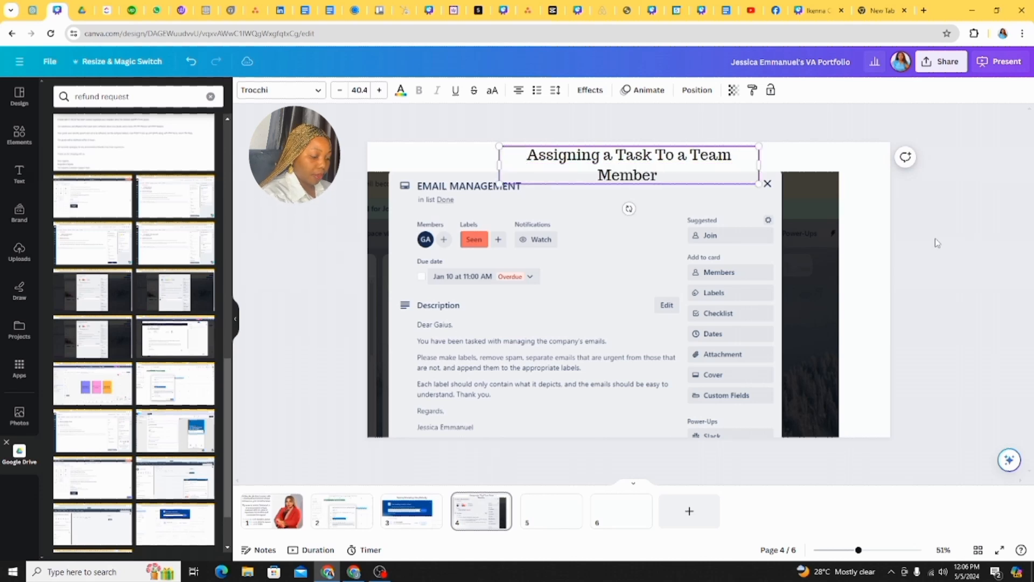
pyautogui.write('Using')
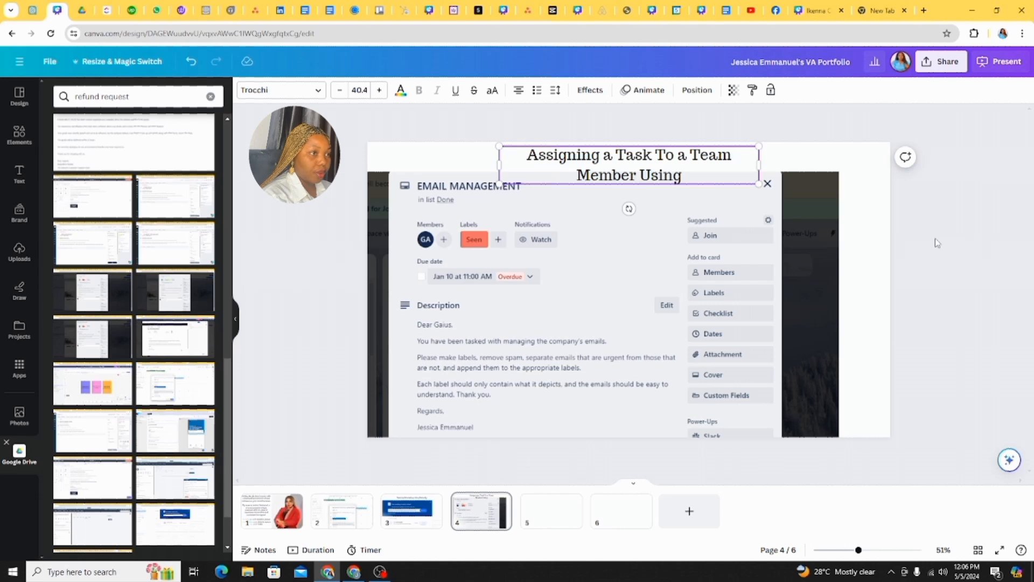
pyautogui.write(' Trello')
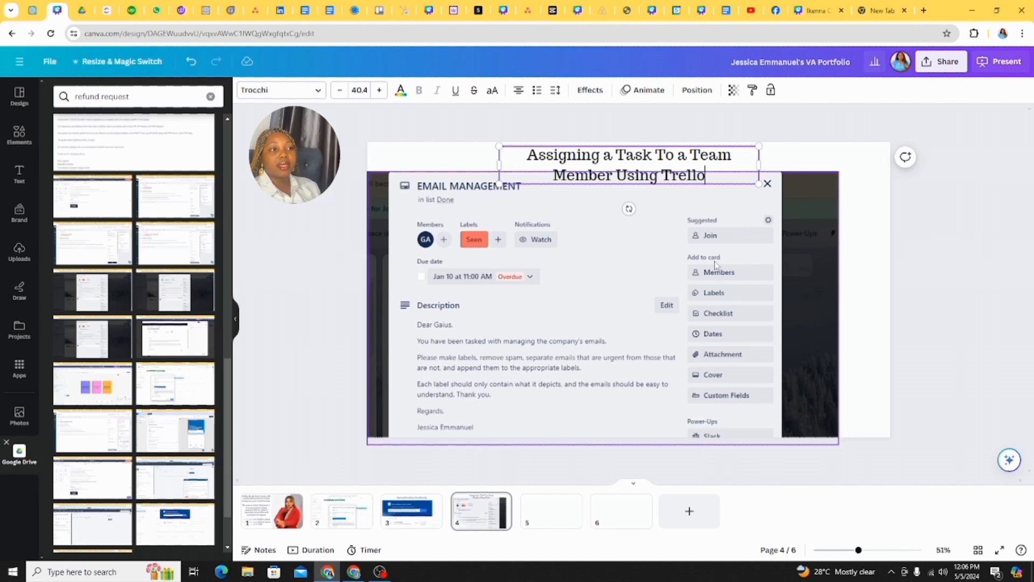
# Fit the page 4 title on one line at about size 29.8, recentre it, and group it with the Trello screenshot.
pyautogui.moveTo(759, 165); pyautogui.dragTo(784, 168)
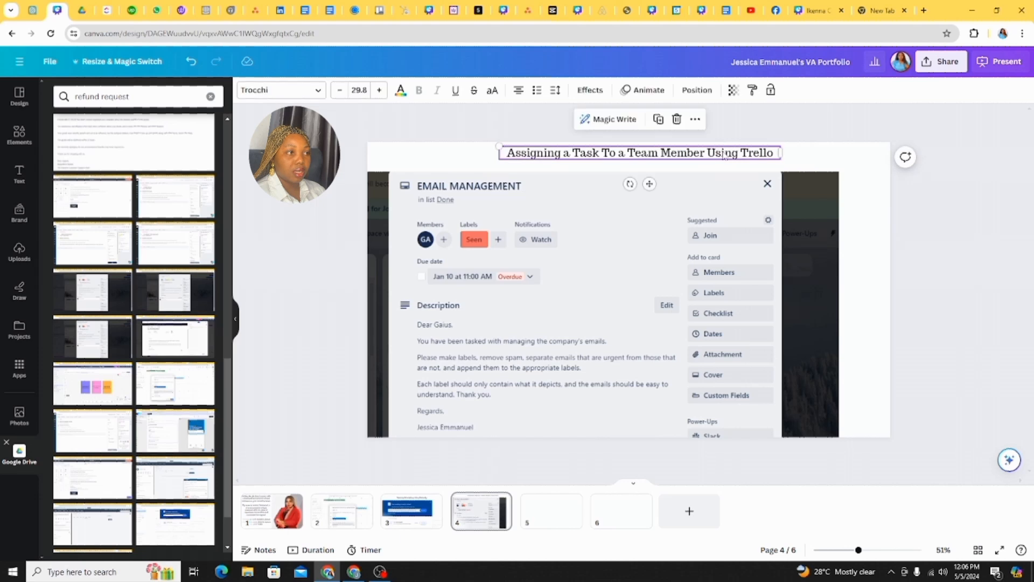
pyautogui.moveTo(729, 147); pyautogui.dragTo(718, 152)
pyautogui.moveTo(337, 131); pyautogui.dragTo(819, 377)
pyautogui.click(612, 125)
pyautogui.press('Escape')
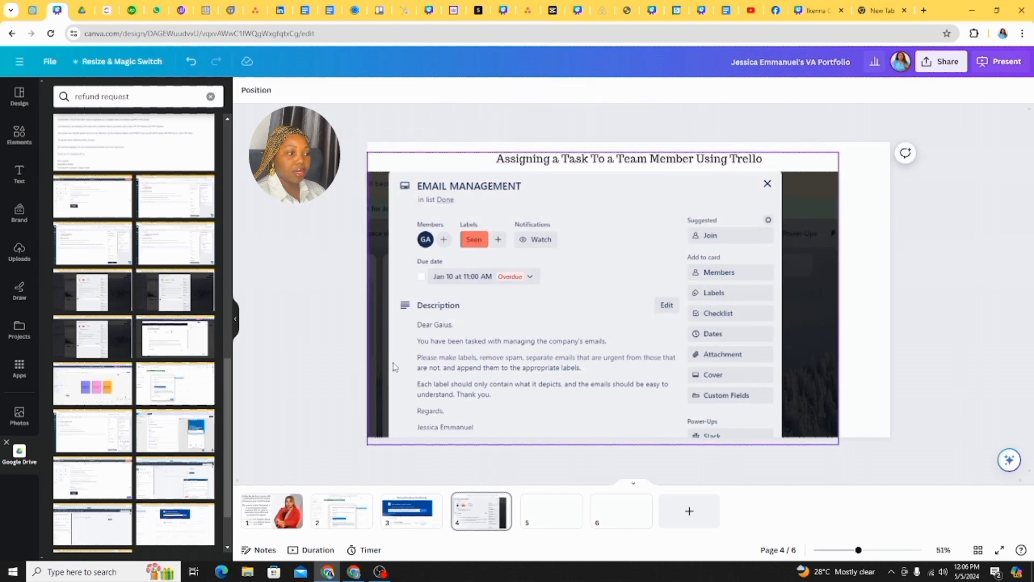
# Regroup the title and the Calendly screenshot on page 3.
pyautogui.click(417, 517)
pyautogui.moveTo(381, 131); pyautogui.dragTo(641, 155)
pyautogui.click(641, 136)
pyautogui.press('Escape')
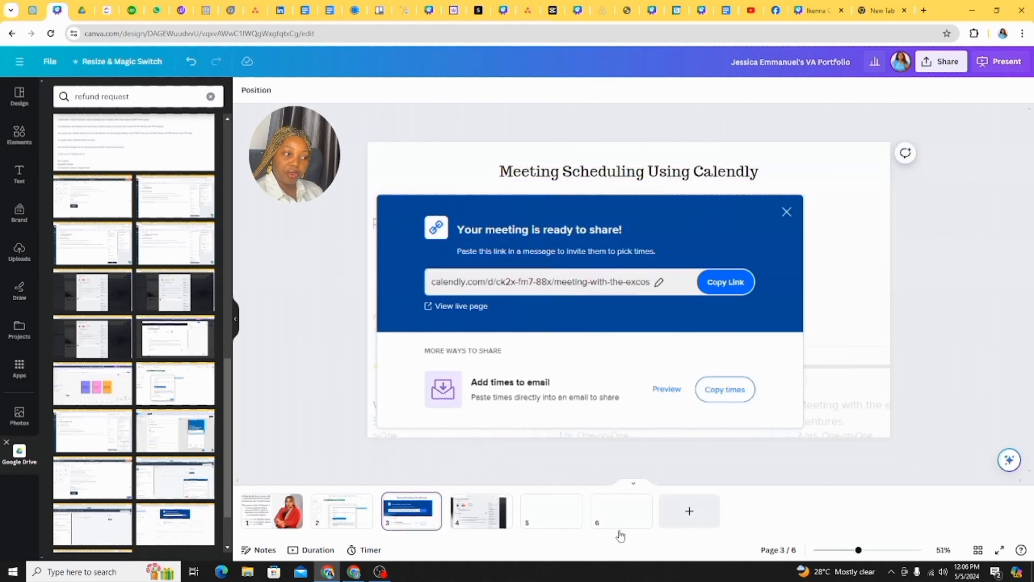
# Add the ClickUp "FILE MANAGEMENT" screenshot to blank page 5 and crop all four sides down to the task details.
pyautogui.click(551, 521)
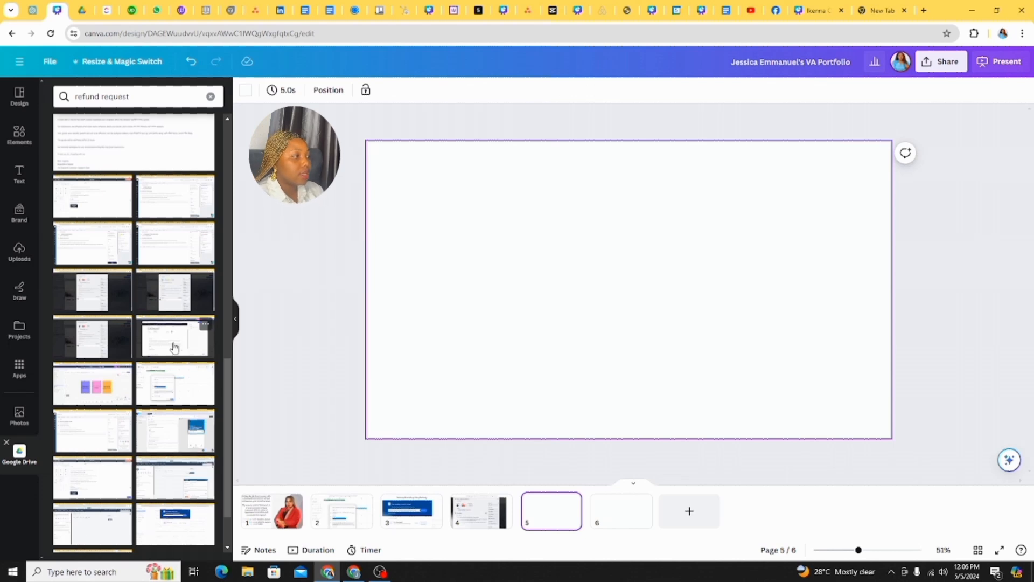
pyautogui.click(173, 341)
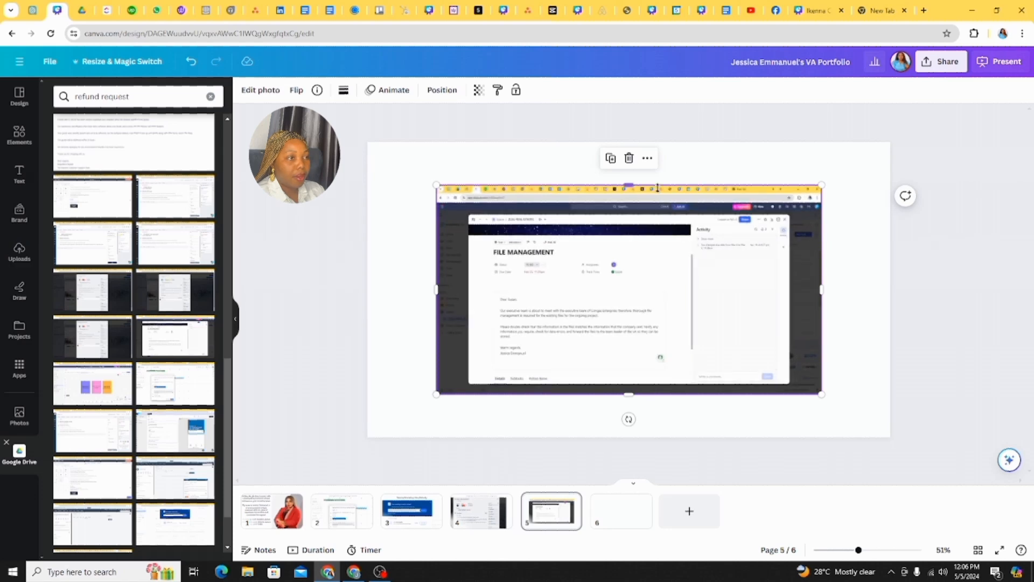
pyautogui.moveTo(657, 188); pyautogui.dragTo(658, 230)
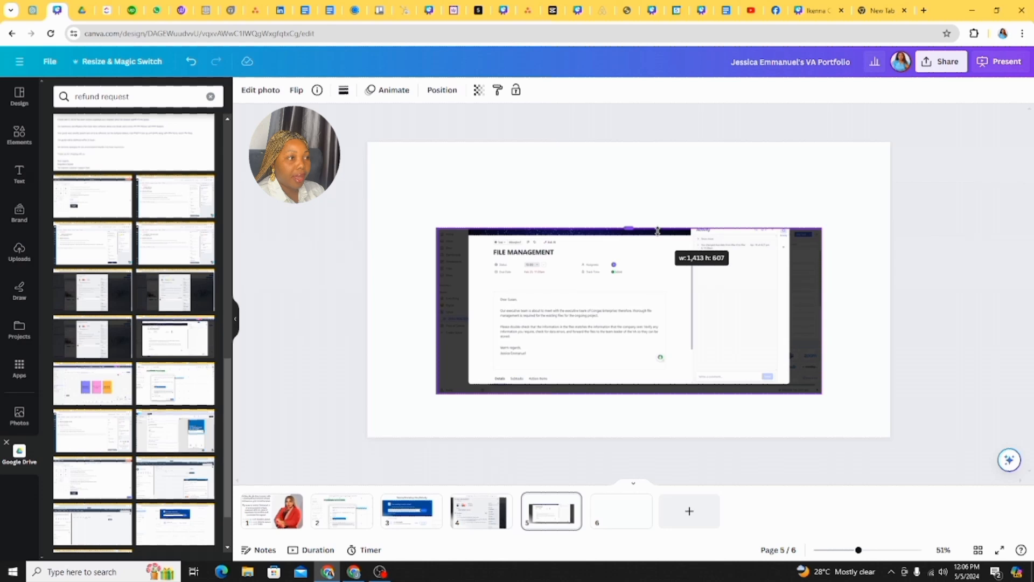
pyautogui.moveTo(437, 310); pyautogui.dragTo(479, 308)
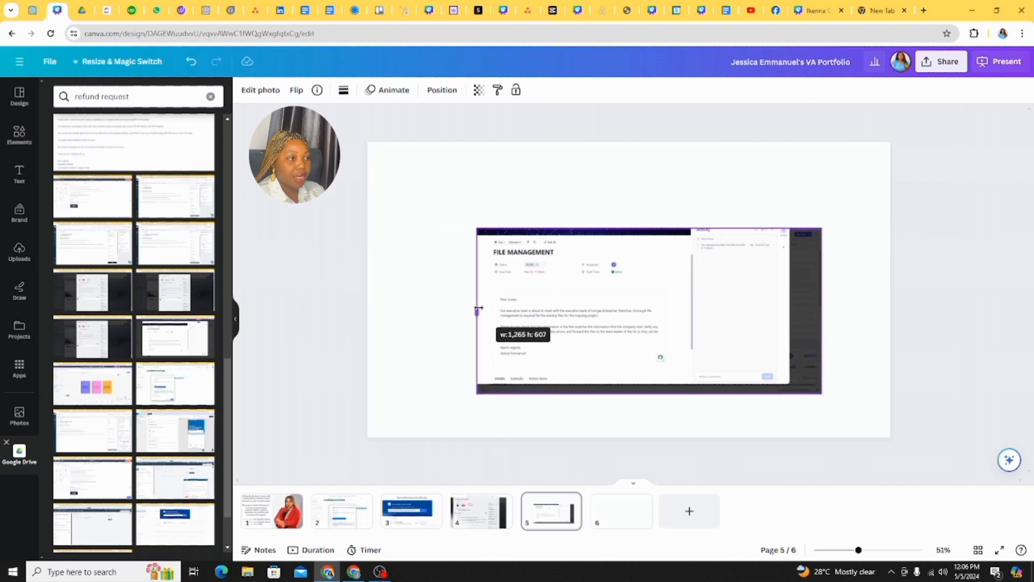
pyautogui.moveTo(630, 392); pyautogui.dragTo(636, 368)
pyautogui.moveTo(821, 323); pyautogui.dragTo(712, 317)
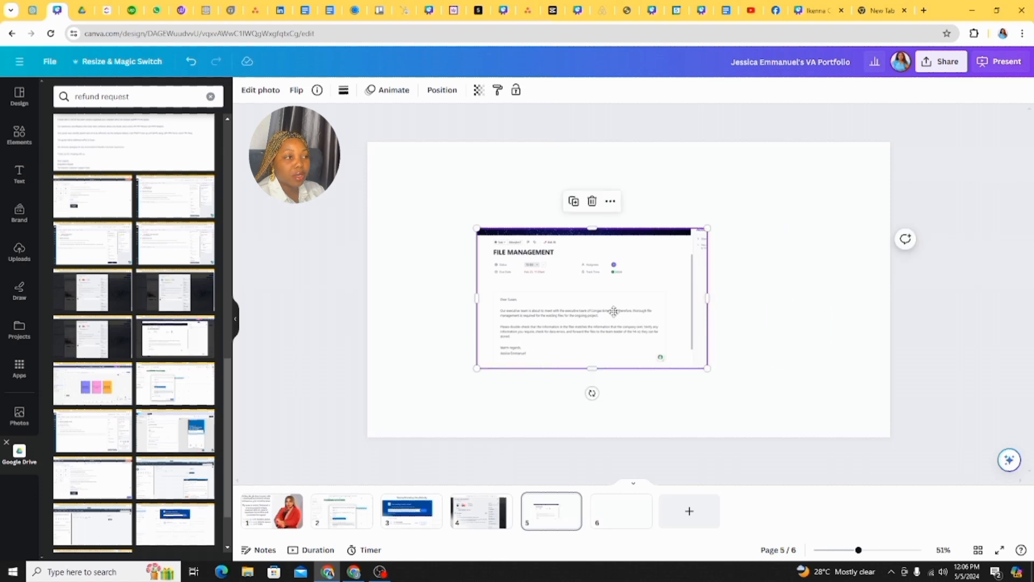
# Align the cropped screenshot with page 5's left edge and enlarge it past the lower edge, leaving a blank strip above for a title.
pyautogui.moveTo(615, 312); pyautogui.dragTo(526, 271)
pyautogui.moveTo(598, 316); pyautogui.dragTo(831, 458)
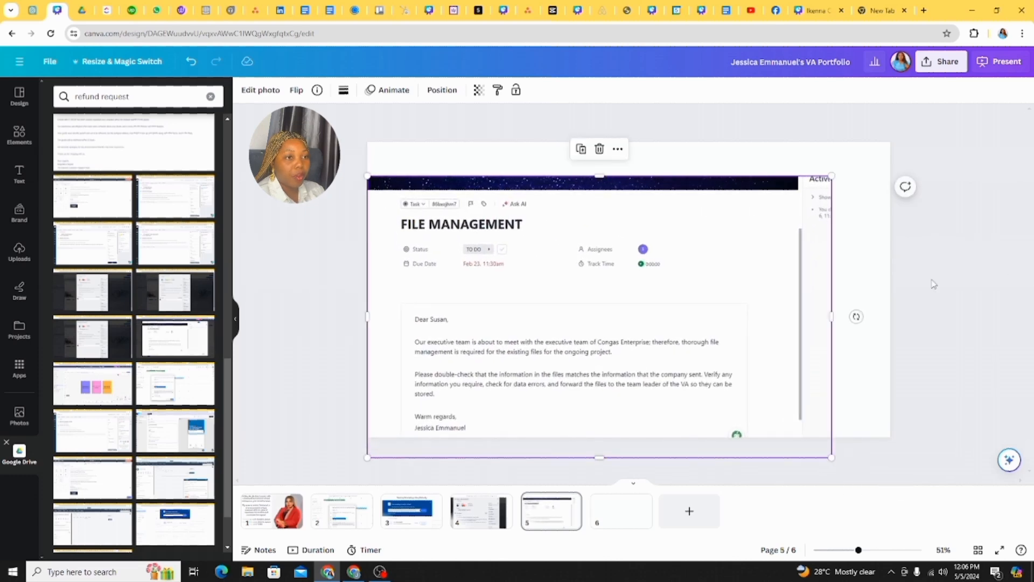
pyautogui.click(934, 284)
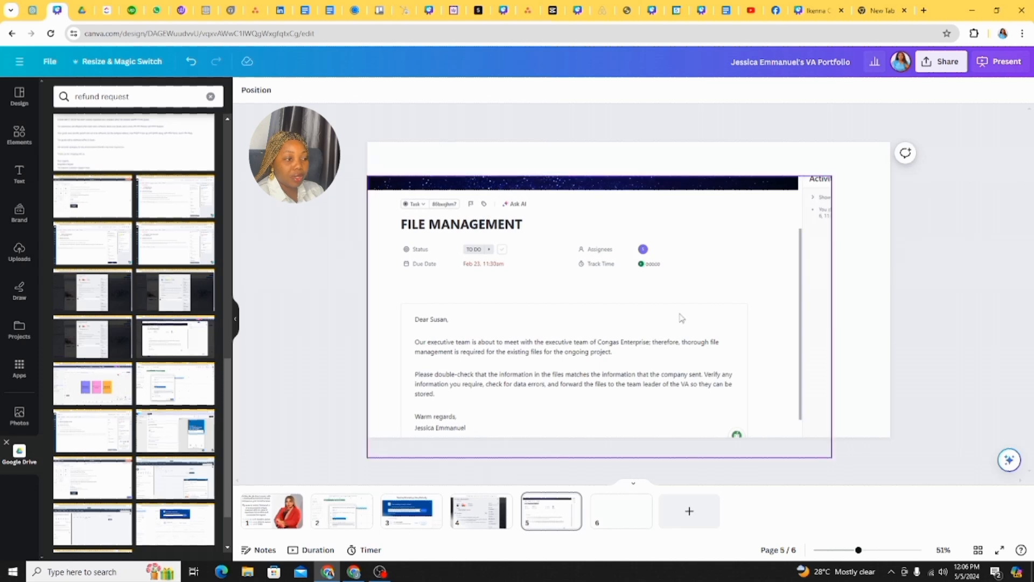
# Copy the page 4 title onto page 5, regrouping the original title with its Trello screenshot.
pyautogui.click(474, 521)
pyautogui.click(568, 232)
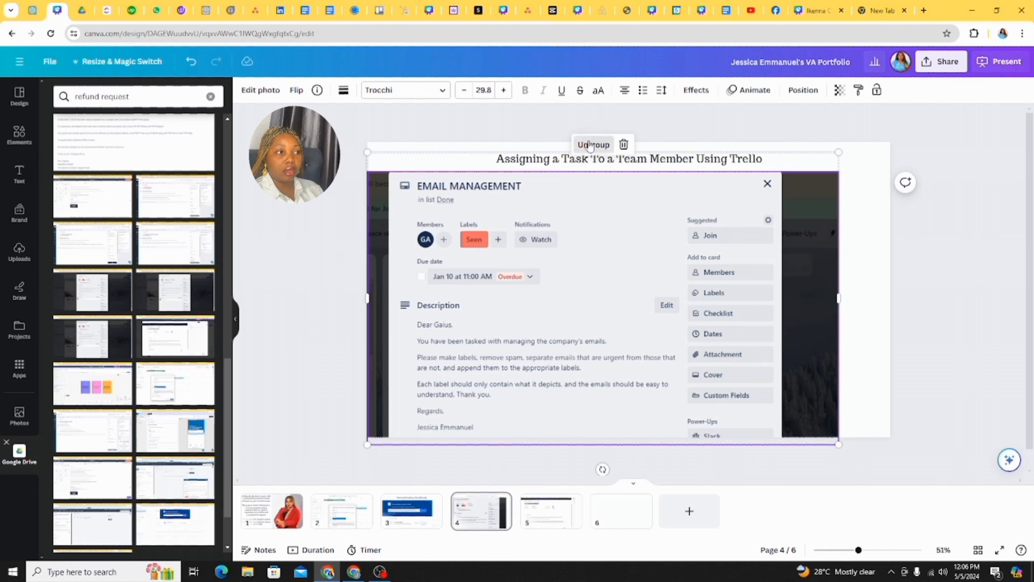
pyautogui.click(519, 161)
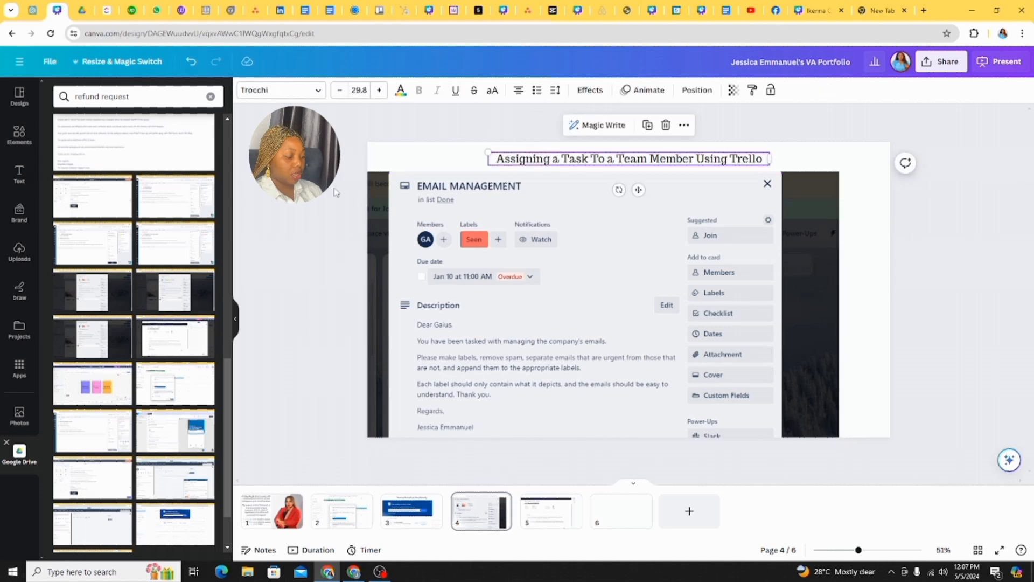
pyautogui.moveTo(359, 113); pyautogui.dragTo(606, 223)
pyautogui.click(609, 128)
pyautogui.click(532, 525)
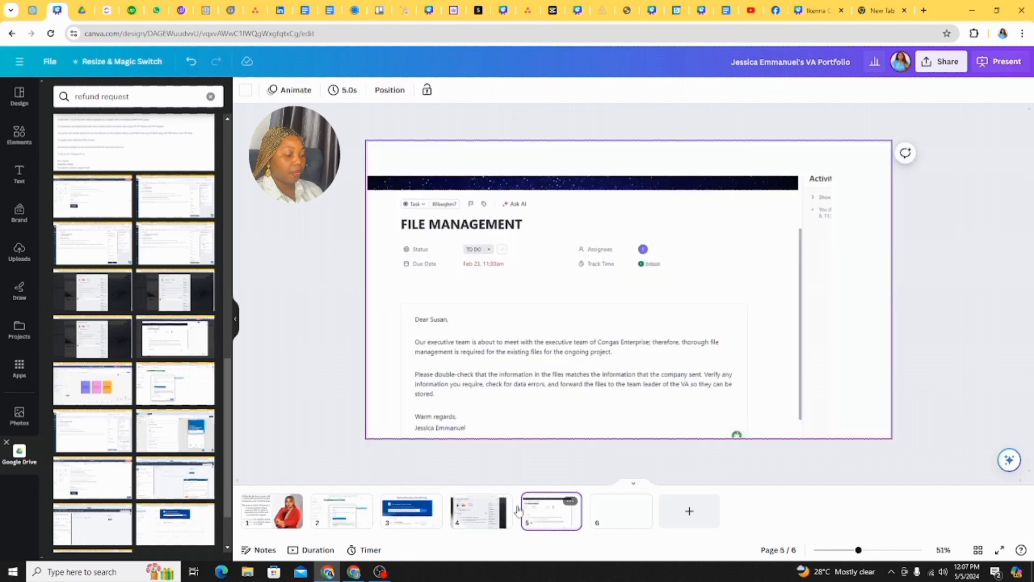
pyautogui.click(620, 192)
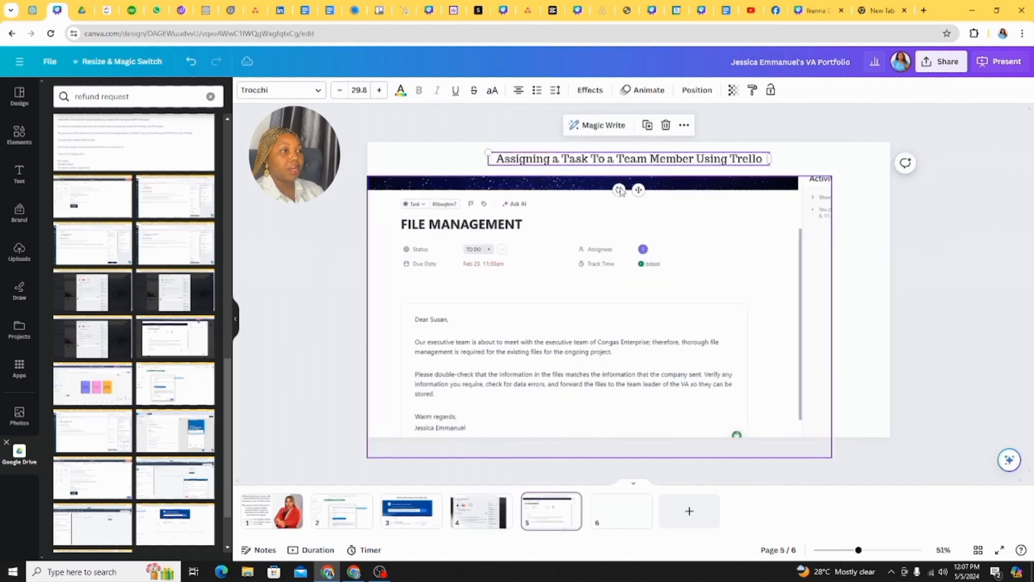
# Replace "Trello" with "ClickUp" in the page 5 title so it reads "Assigning a Task To a Team Member Using ClickUp".
pyautogui.doubleClick(769, 164)
pyautogui.click(769, 164)
pyautogui.press('BackSpace')
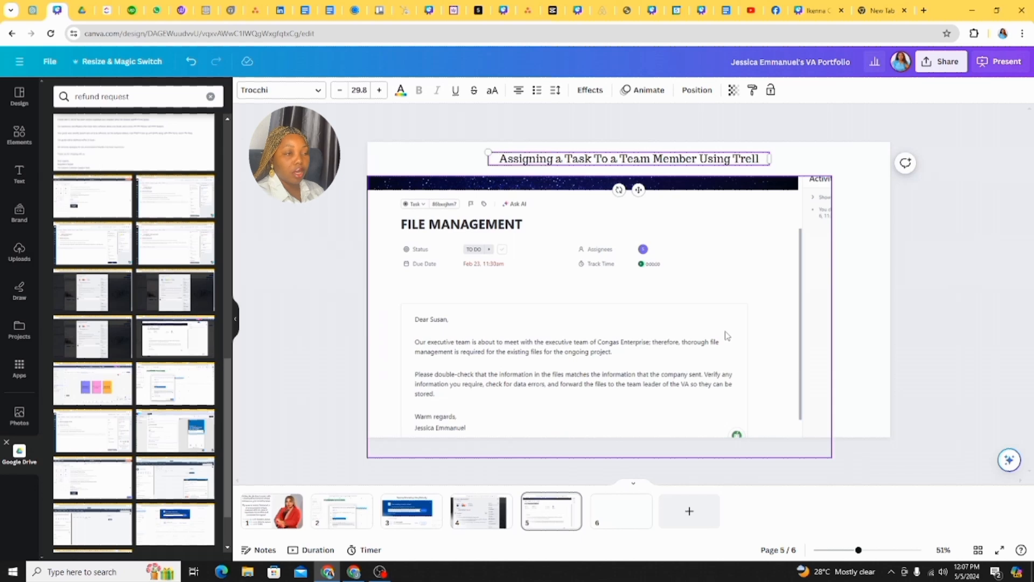
pyautogui.press('BackSpace')
pyautogui.press('BackSpace')
pyautogui.press('BackSpace')
pyautogui.press('BackSpace')
pyautogui.press('BackSpace')
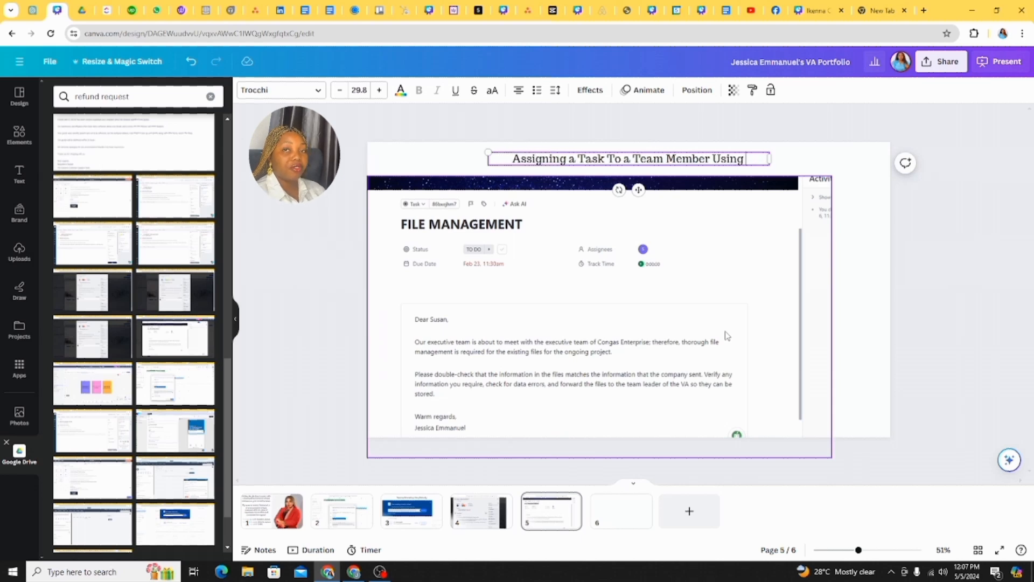
pyautogui.write('ClickUp')
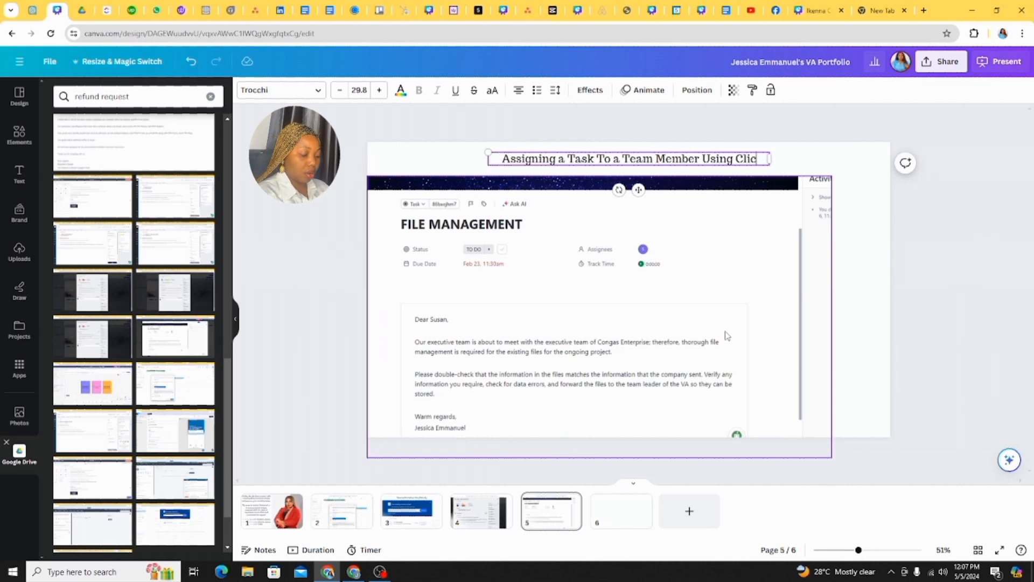
# Group the page 5 title with the ClickUp screenshot.
pyautogui.click(360, 318)
pyautogui.moveTo(379, 125); pyautogui.dragTo(673, 294)
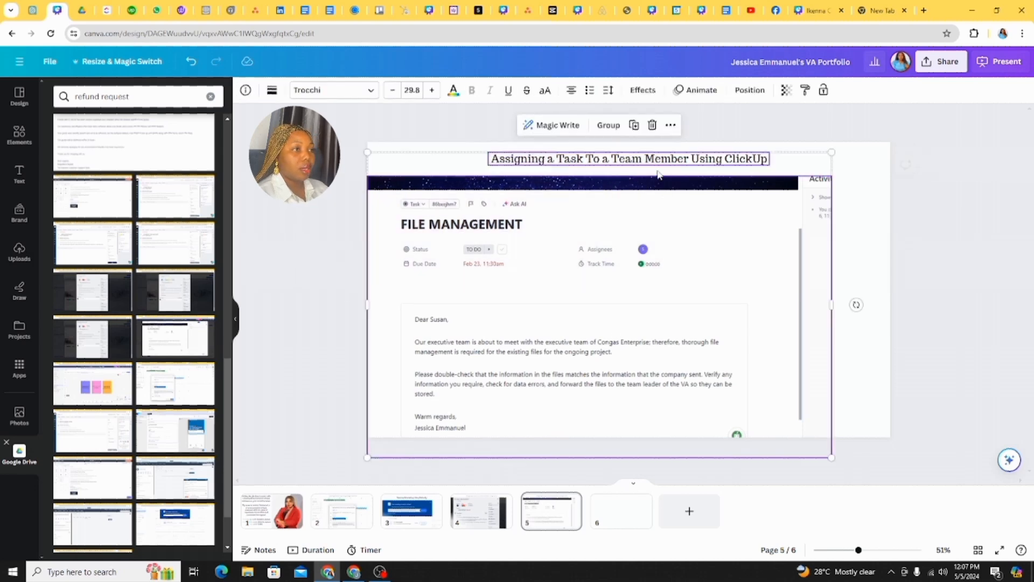
pyautogui.click(613, 126)
pyautogui.click(1002, 412)
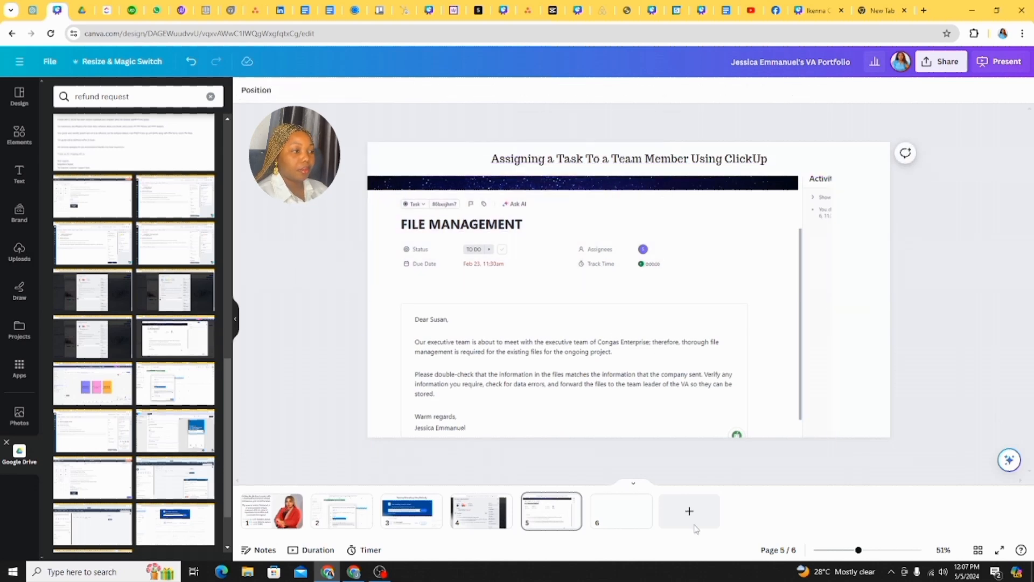
# Add the screenshot with three coloured notes to blank page 6 and crop away its browser header and side areas.
pyautogui.click(609, 521)
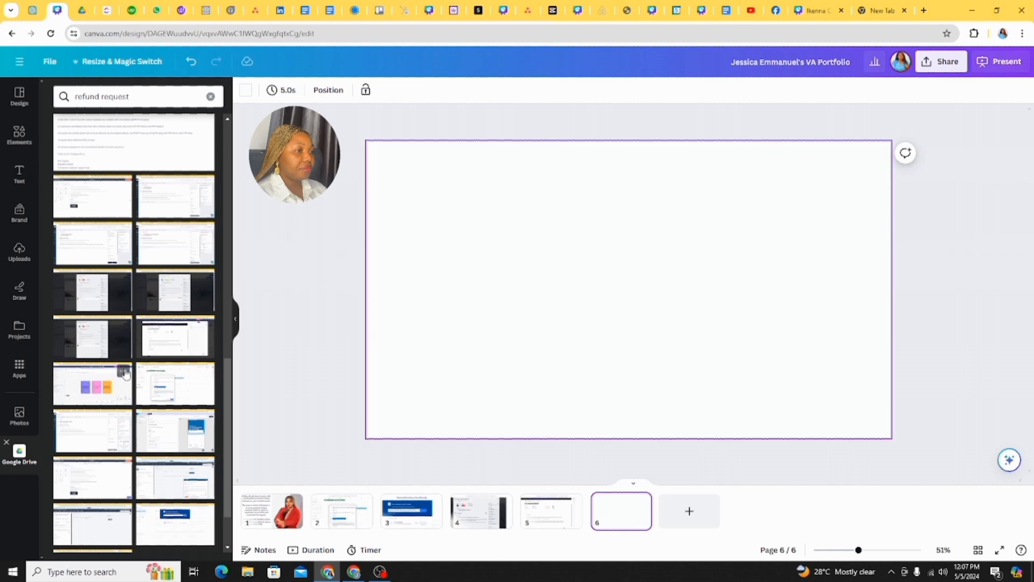
pyautogui.click(125, 373)
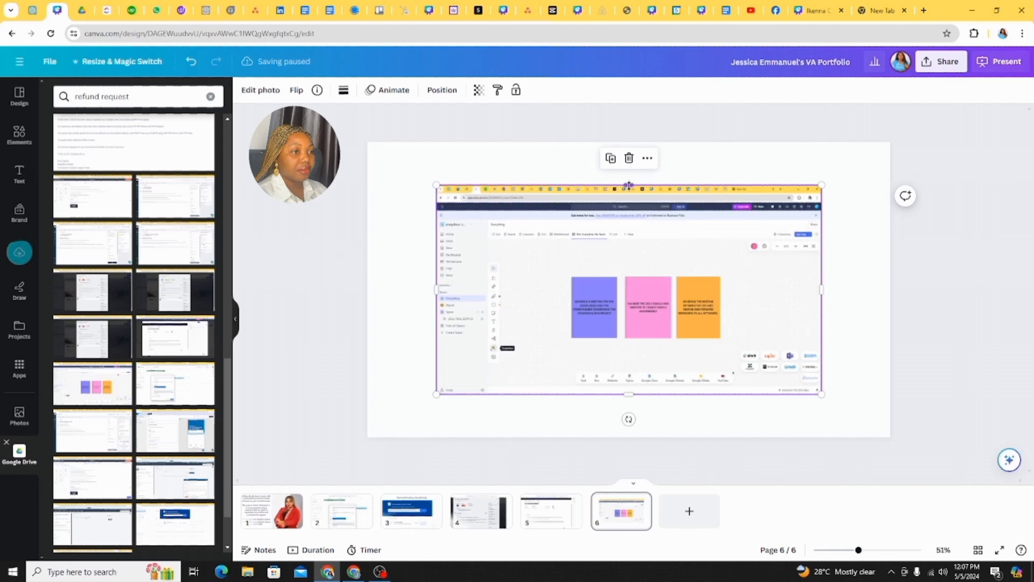
pyautogui.moveTo(629, 185); pyautogui.dragTo(628, 264)
pyautogui.moveTo(441, 339); pyautogui.dragTo(488, 330)
pyautogui.moveTo(822, 329); pyautogui.dragTo(773, 326)
# Align the notes screenshot with page 6's left edge and enlarge it to fill the page below a blank title strip.
pyautogui.moveTo(637, 326); pyautogui.dragTo(551, 269)
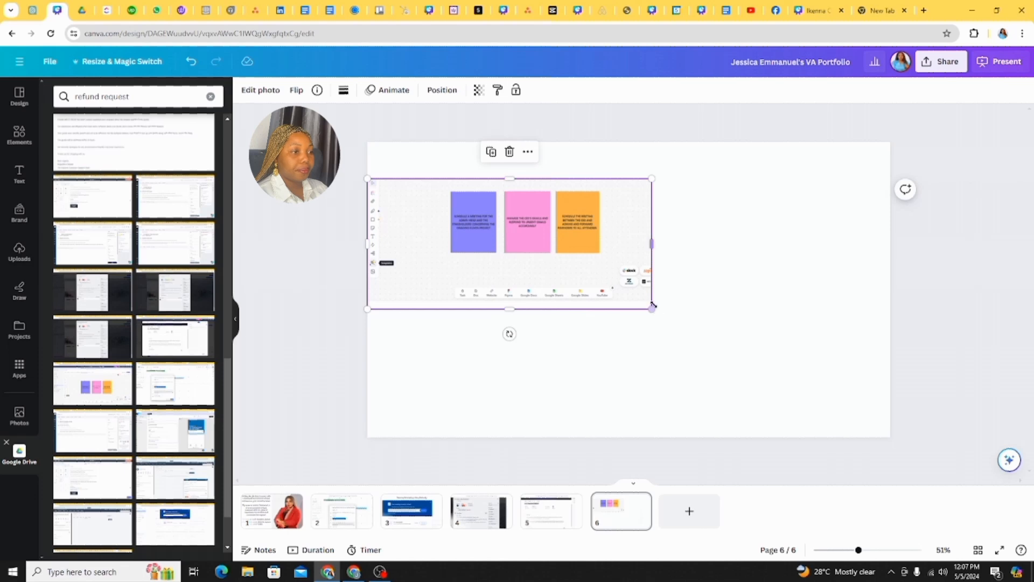
pyautogui.moveTo(652, 308); pyautogui.dragTo(926, 540)
pyautogui.click(318, 229)
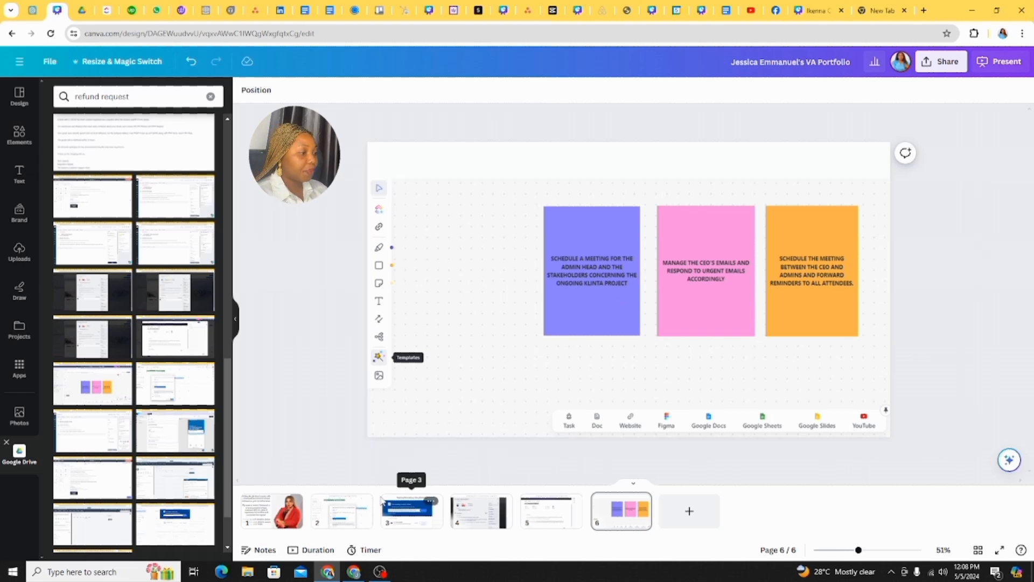
# Add a subheading to page 6, enlarge it to about size 28.6, and enter "Using Sticker Notes To Prepare Daily Activities".
pyautogui.click(19, 173)
pyautogui.click(89, 214)
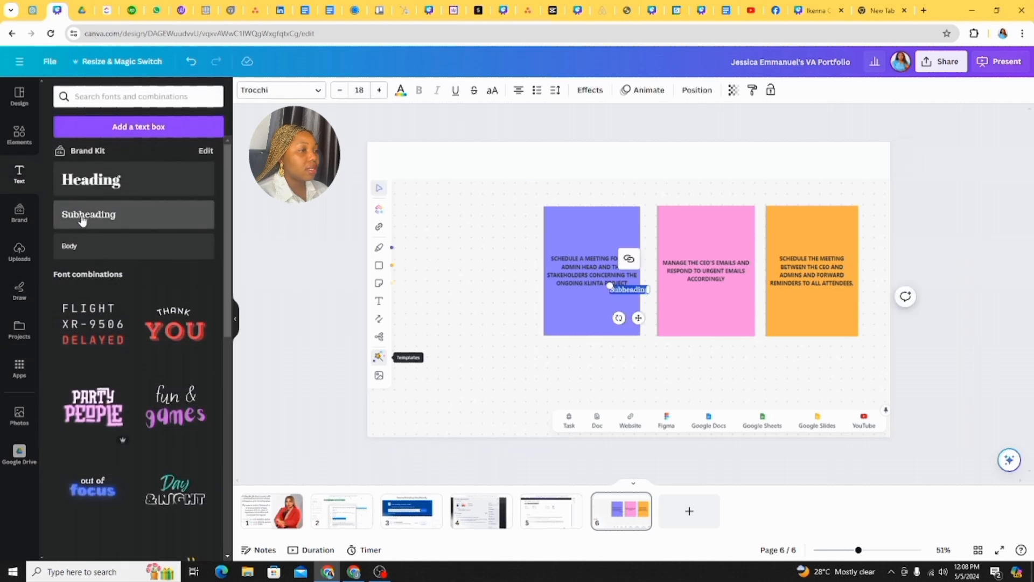
pyautogui.moveTo(608, 283); pyautogui.dragTo(587, 281)
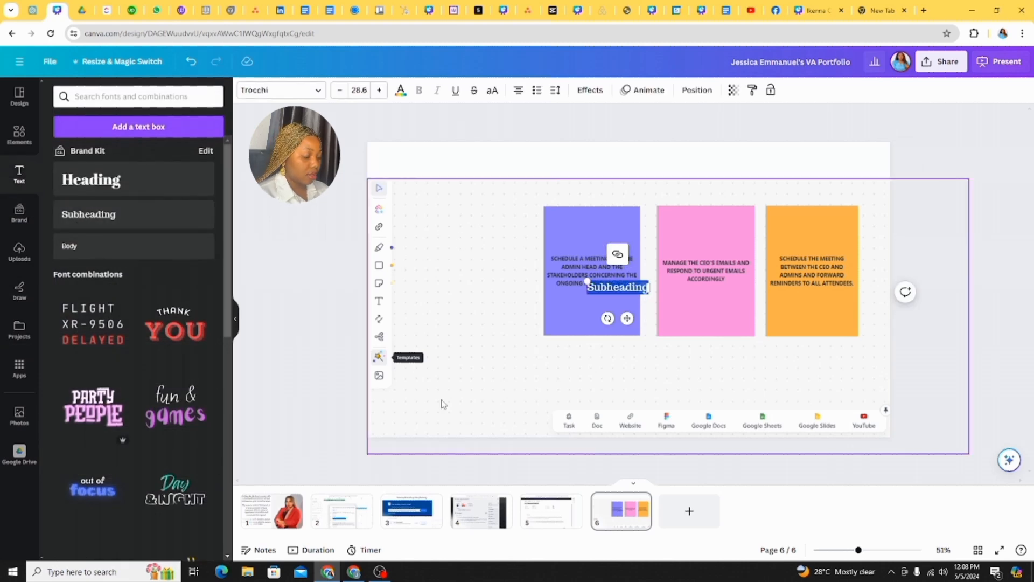
pyautogui.press('BackSpace')
pyautogui.write('Us')
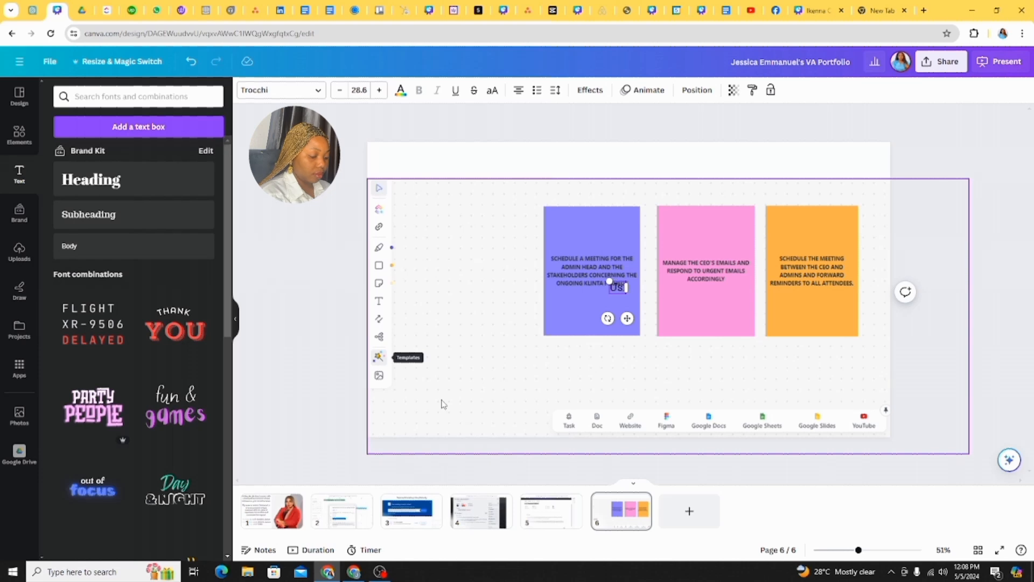
pyautogui.write('ing St')
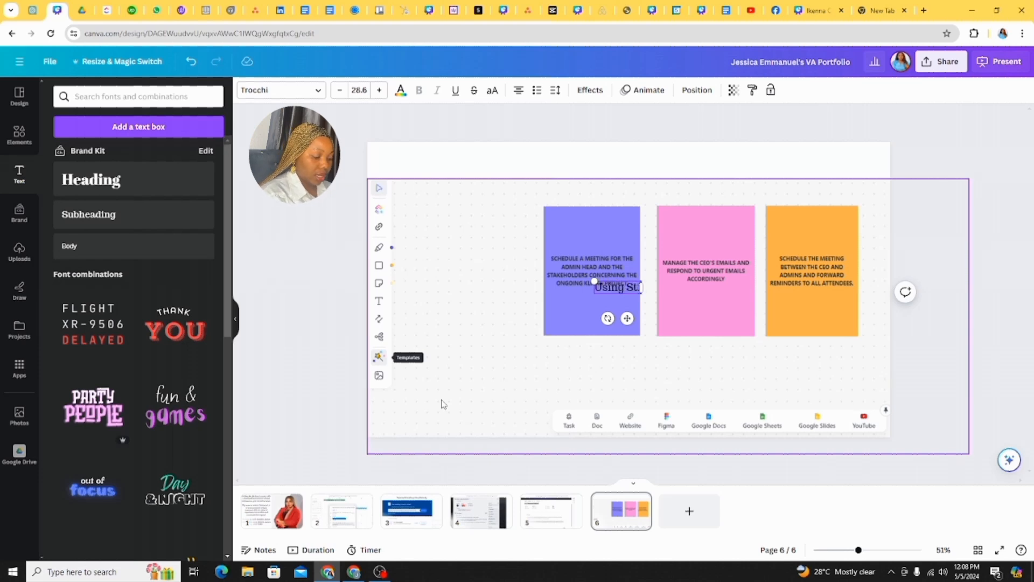
pyautogui.write('icker Notes')
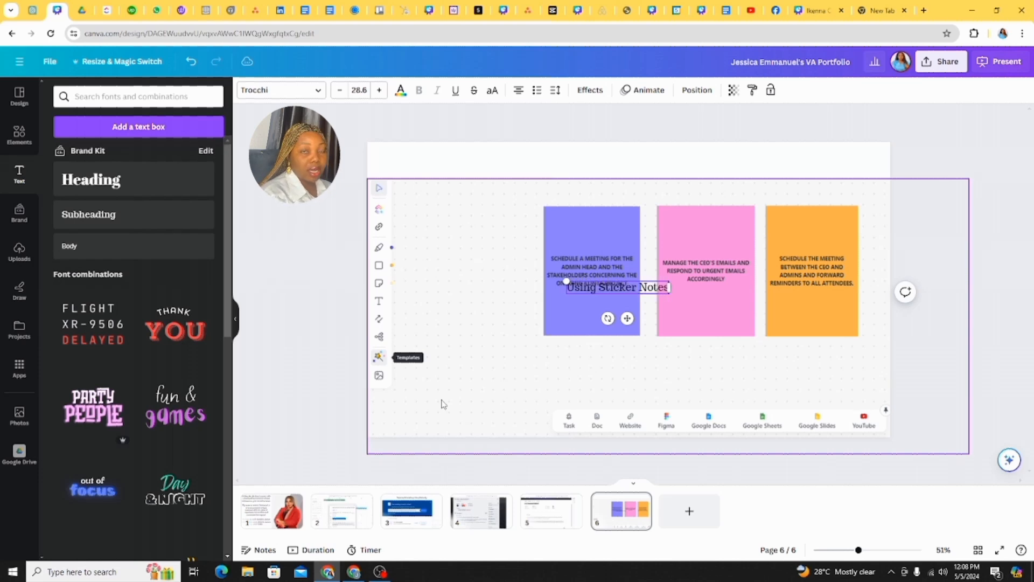
pyautogui.write(' To')
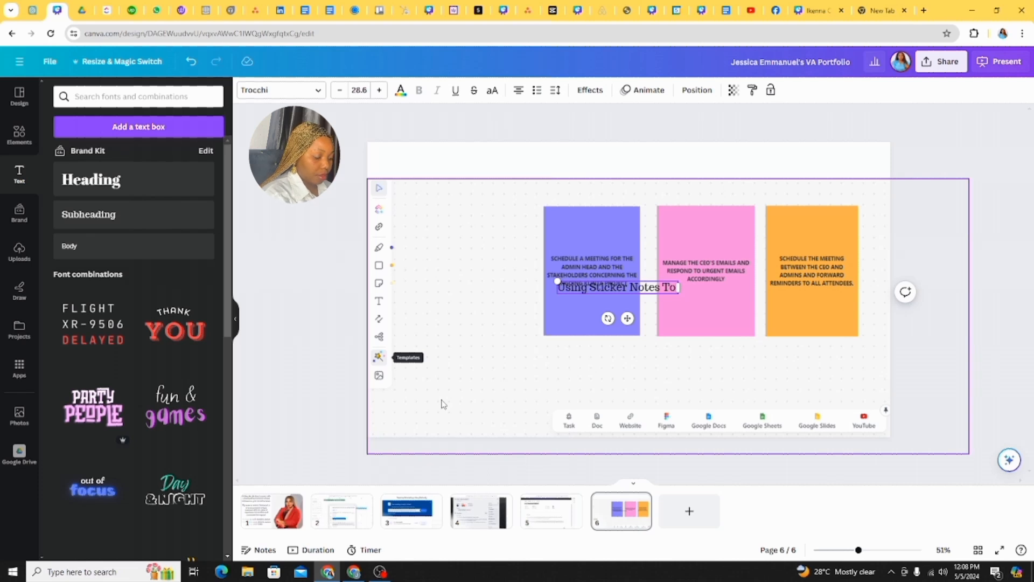
pyautogui.write('Pre')
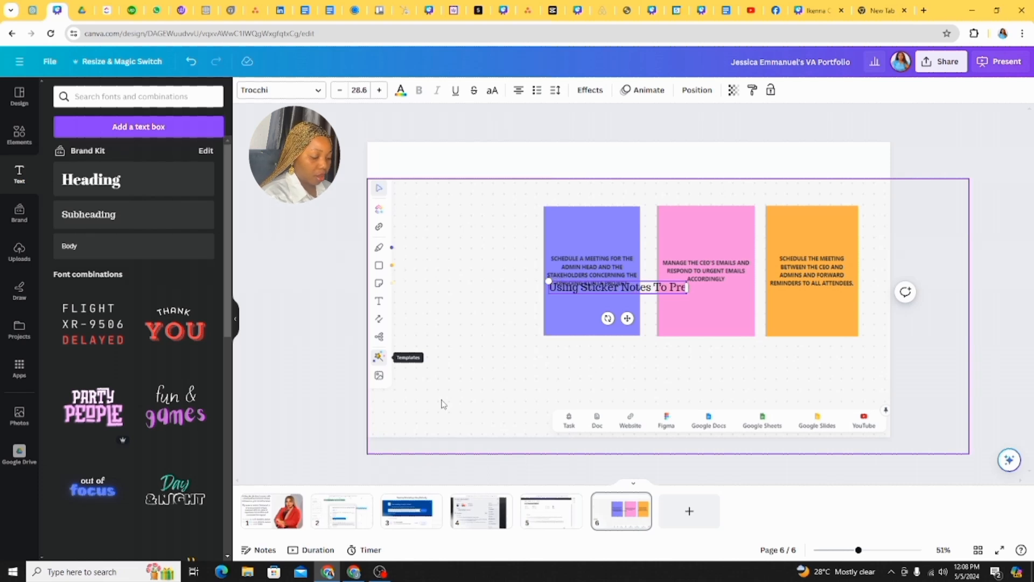
pyautogui.write('pare D')
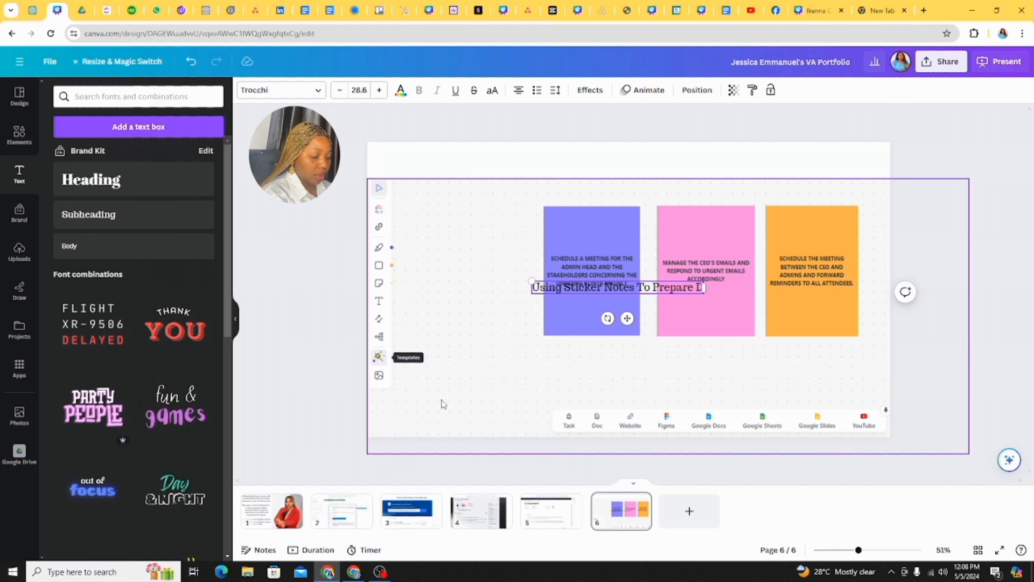
pyautogui.write('aily Ac')
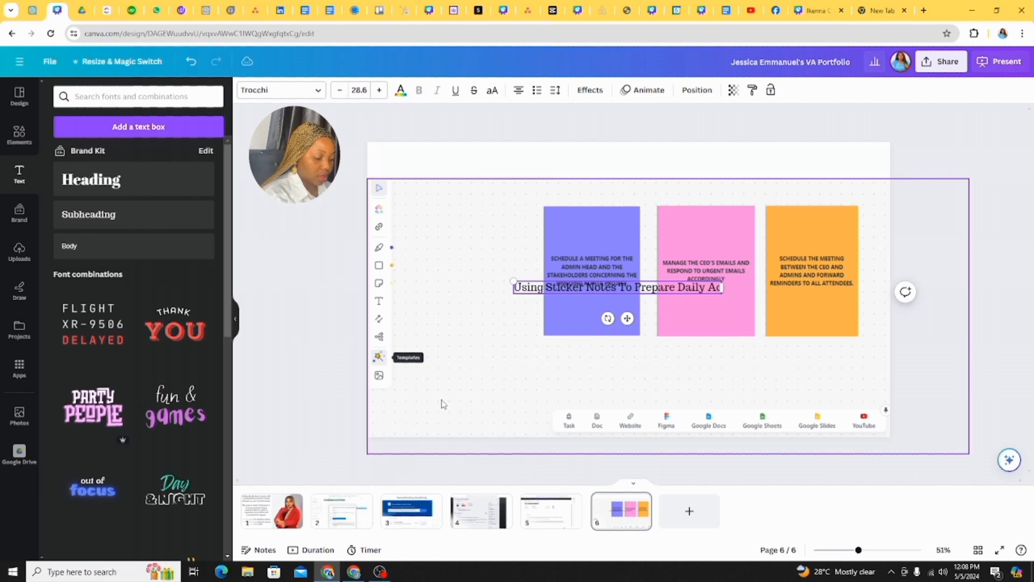
pyautogui.write('tivities')
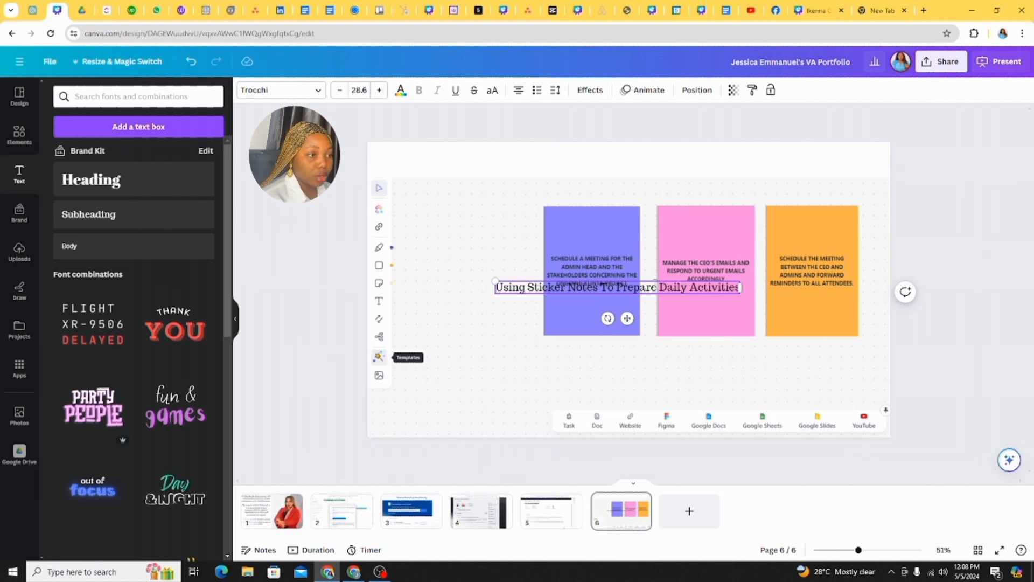
# Replace "Prepare" with "Schedule" in the page 6 title.
pyautogui.click(658, 287)
pyautogui.press('BackSpace')
pyautogui.press('BackSpace')
pyautogui.press('BackSpace')
pyautogui.press('BackSpace')
pyautogui.press('BackSpace')
pyautogui.press('BackSpace')
pyautogui.press('BackSpace')
pyautogui.press('BackSpace')
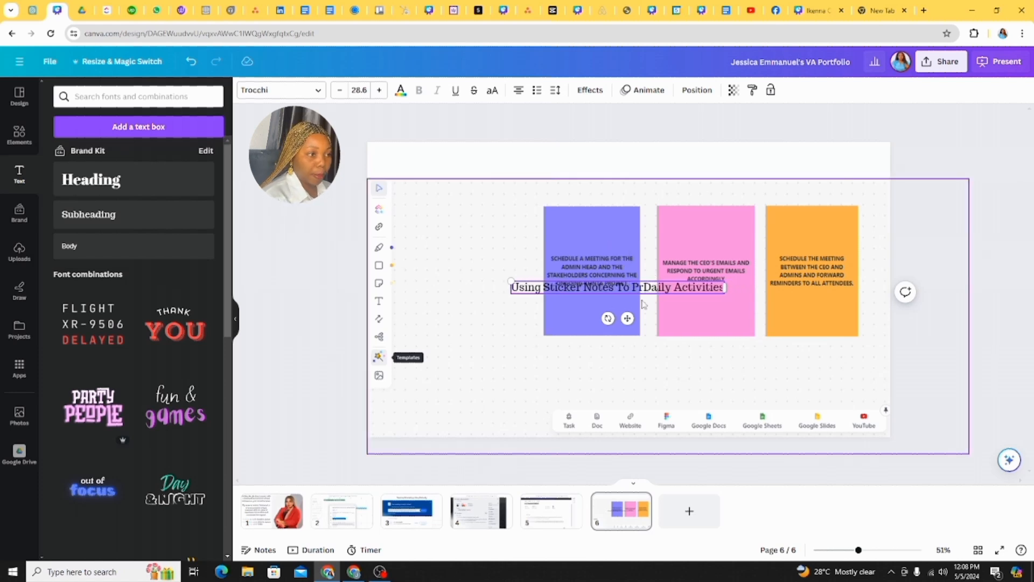
pyautogui.write('Scedule')
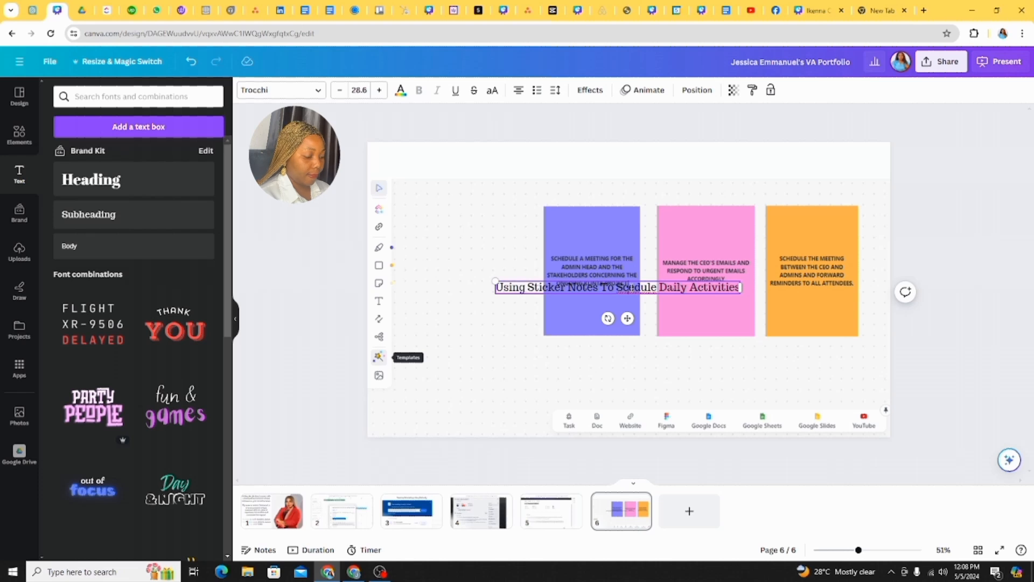
pyautogui.write(' h')
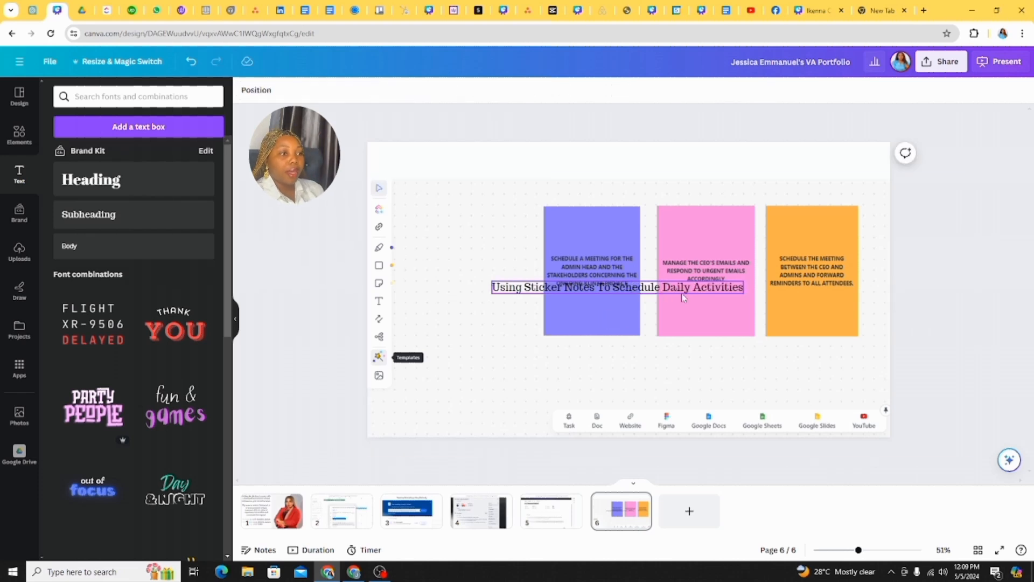
# Move the page 6 title into the blank strip above the notes, enlarge it slightly, and group it with the screenshot.
pyautogui.moveTo(664, 287); pyautogui.dragTo(690, 170)
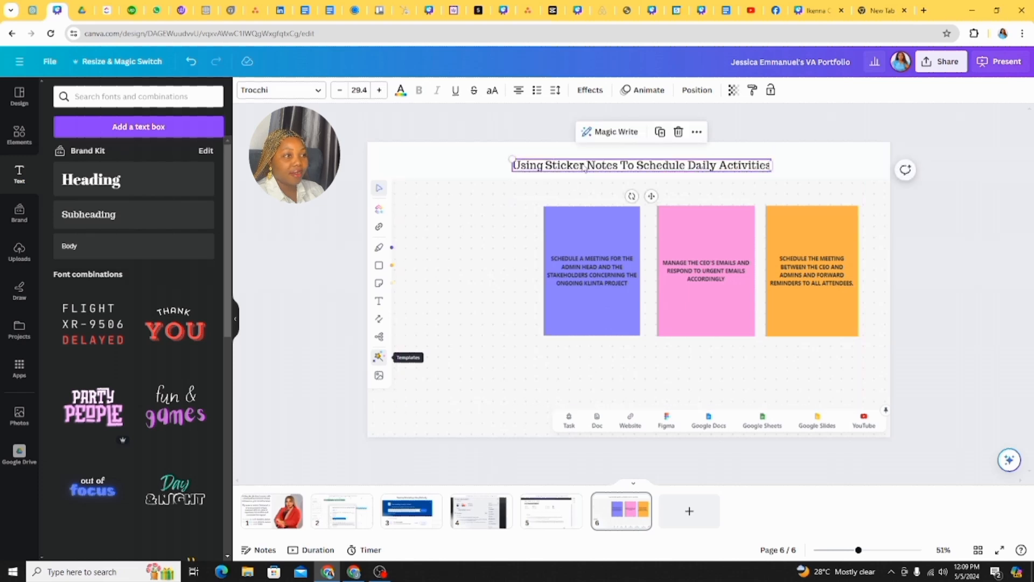
pyautogui.moveTo(513, 157); pyautogui.dragTo(508, 155)
pyautogui.moveTo(326, 129); pyautogui.dragTo(776, 388)
pyautogui.click(323, 247)
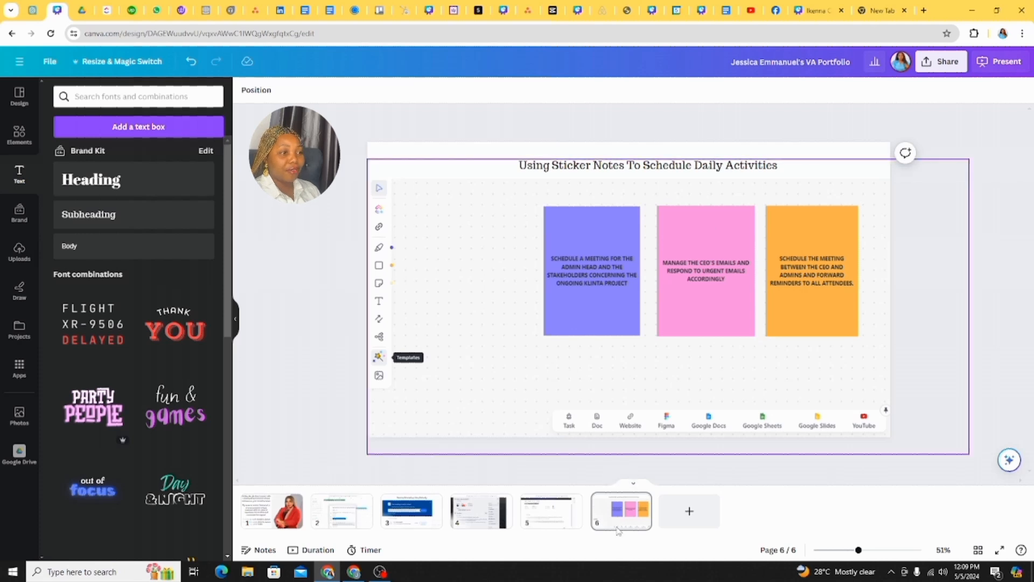
# Review the finished portfolio pages, from the cover through the Google Calendar, Calendly, Trello, ClickUp and sticky-notes samples.
pyautogui.click(349, 518)
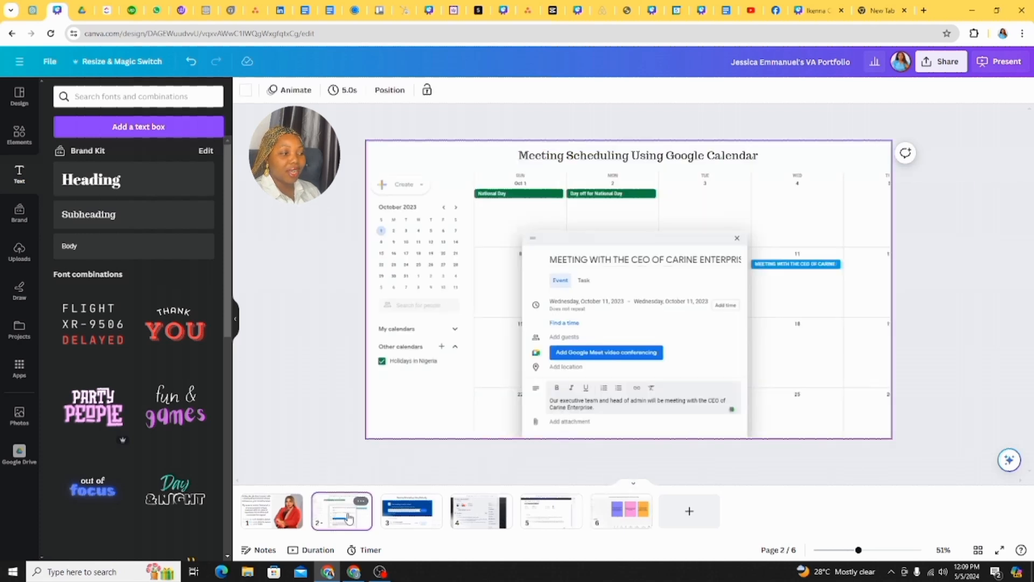
pyautogui.click(274, 516)
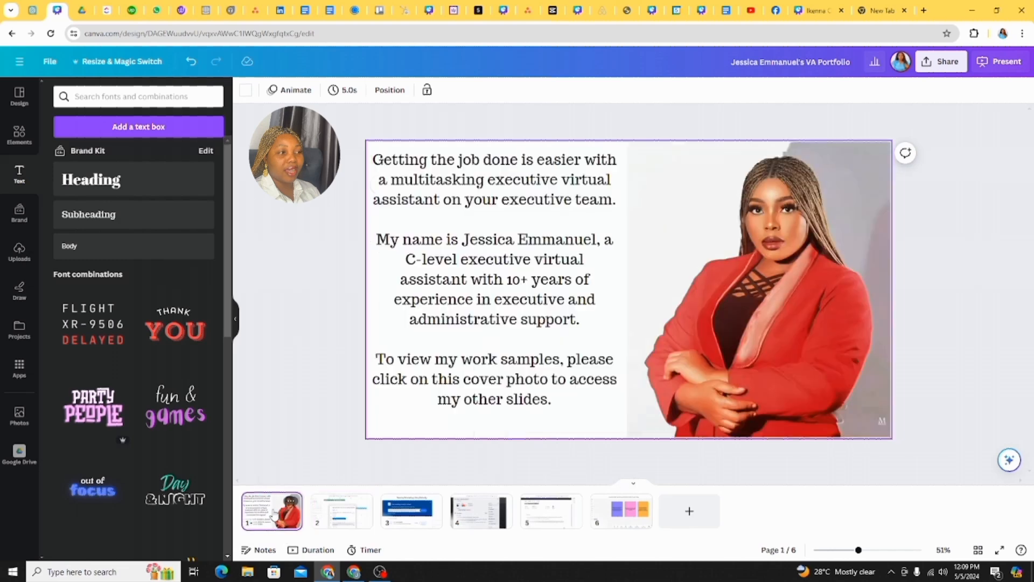
pyautogui.click(354, 518)
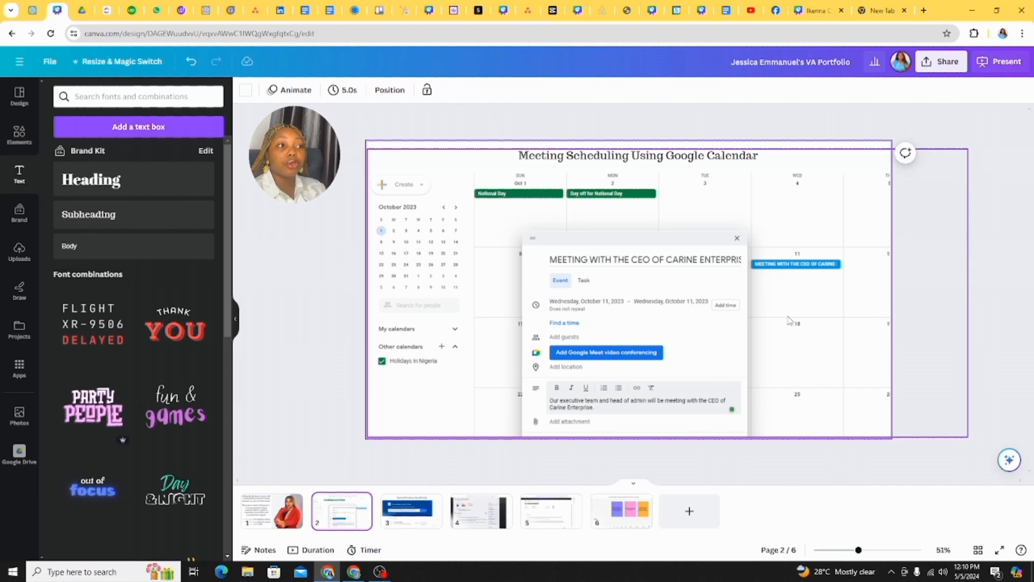
pyautogui.click(409, 510)
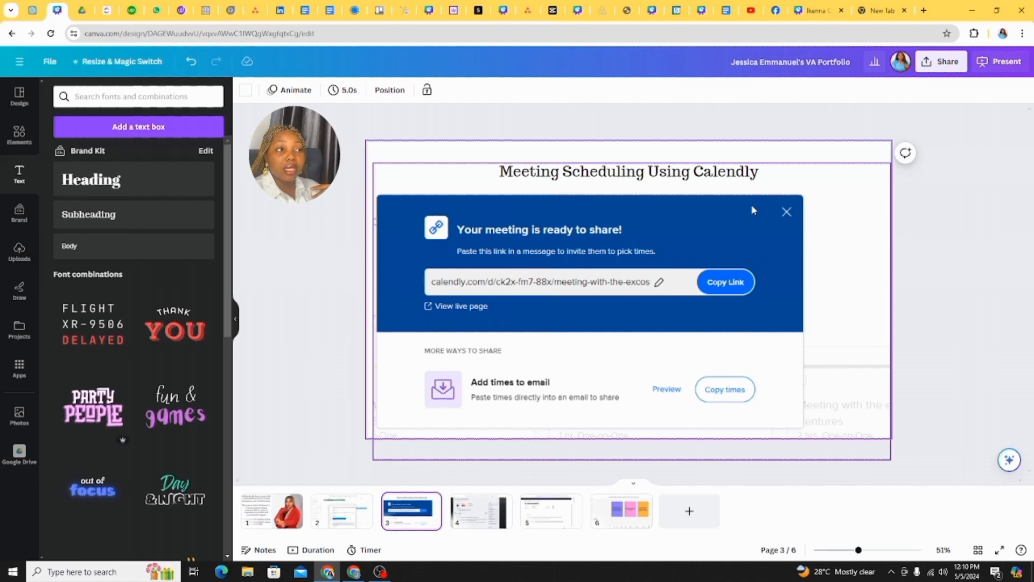
pyautogui.scroll(-2, 645, 309)
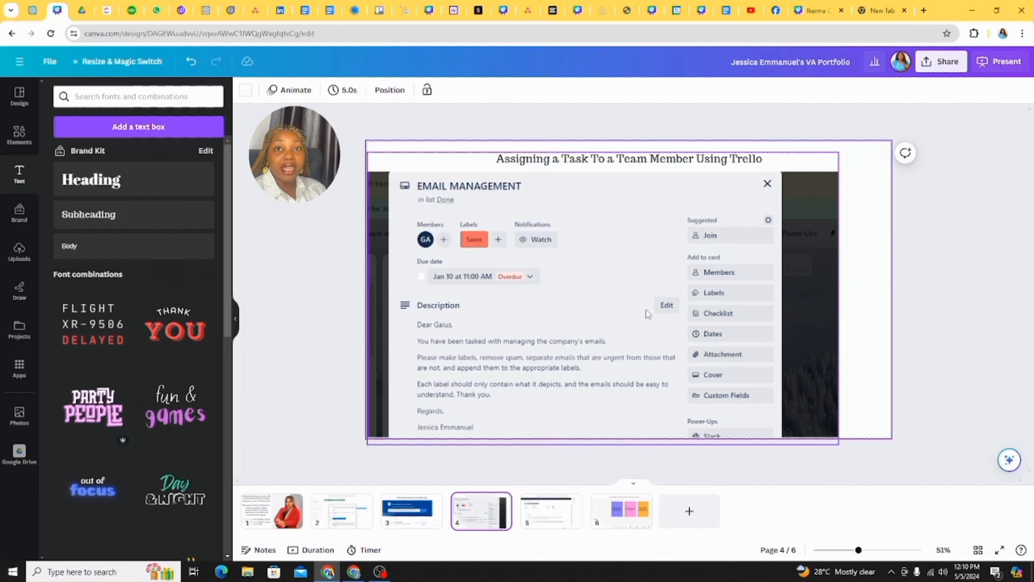
pyautogui.click(549, 519)
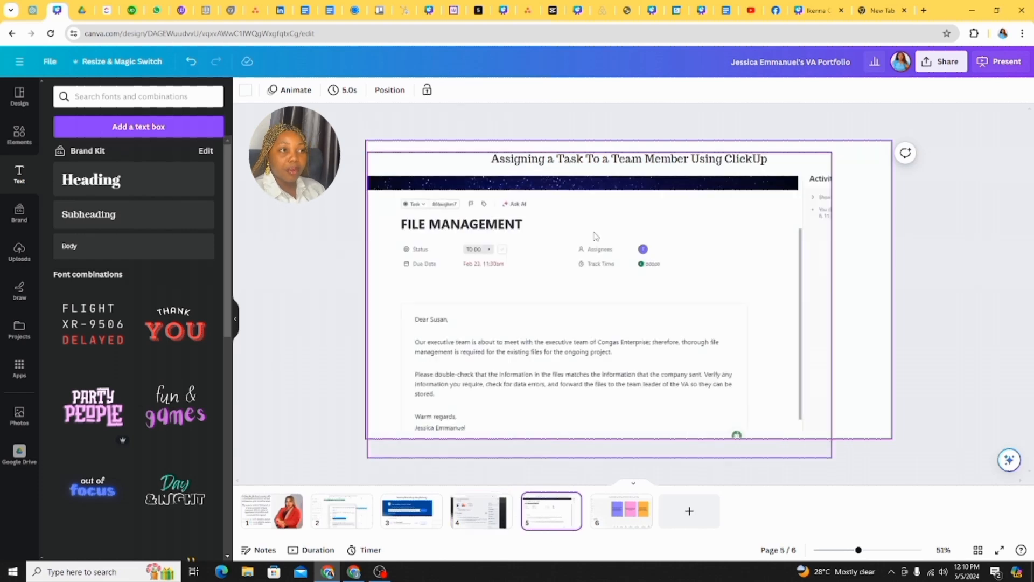
pyautogui.click(624, 509)
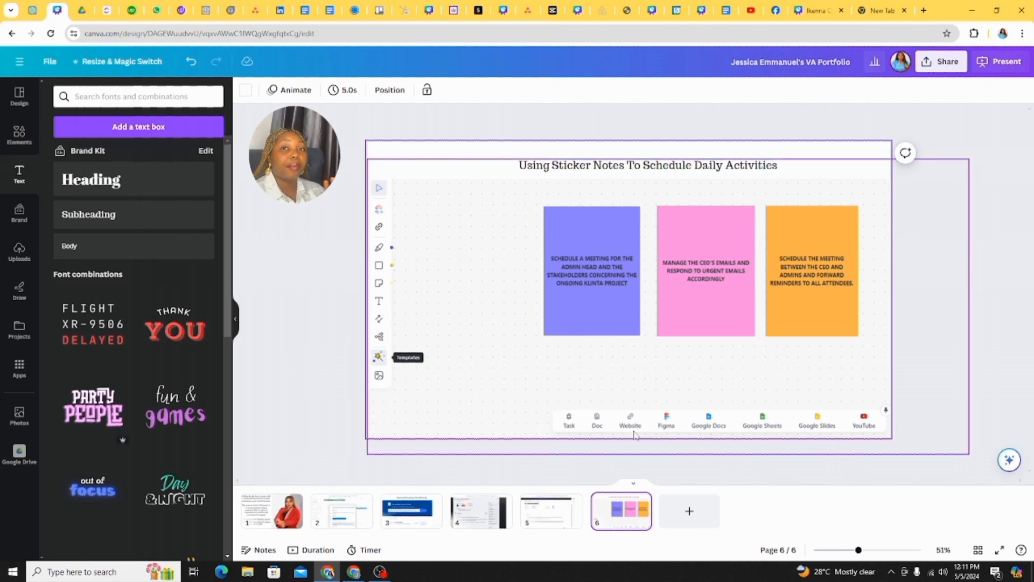
# Add a blank page 7 after the sticky-notes page and look through the text font combinations.
pyautogui.click(674, 519)
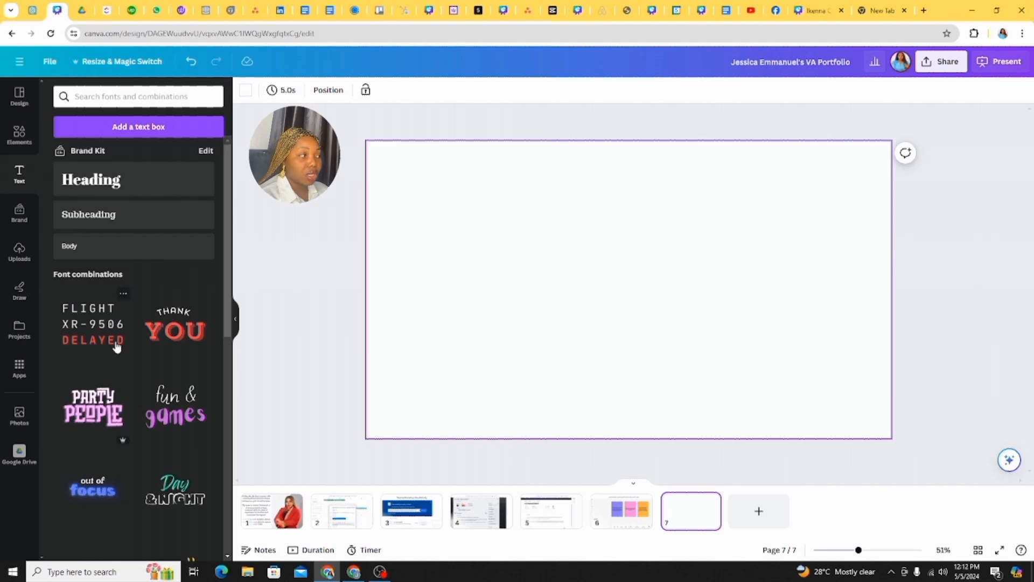
pyautogui.scroll(-6, 116, 345)
pyautogui.scroll(-7, 116, 345)
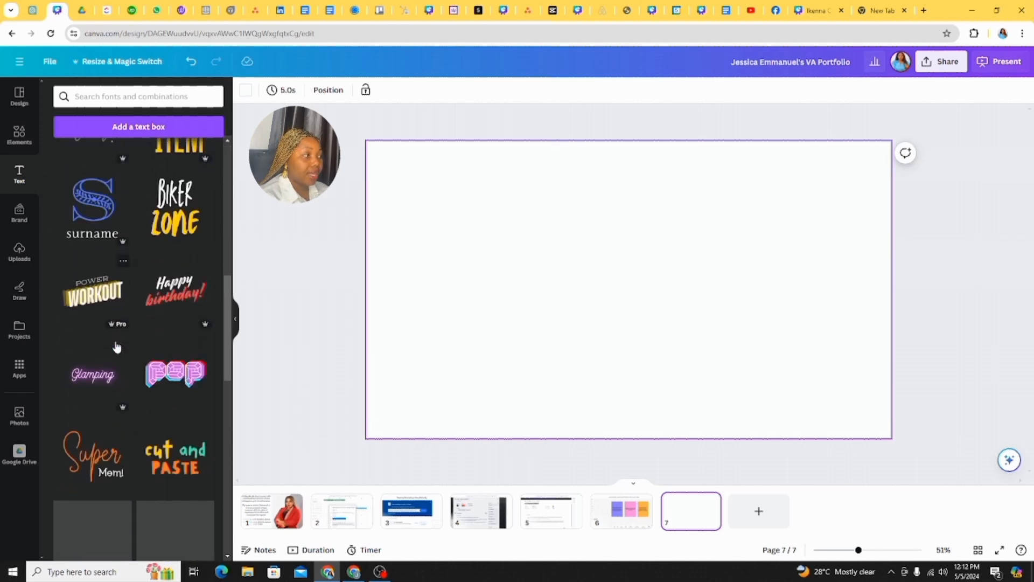
pyautogui.scroll(-7, 116, 346)
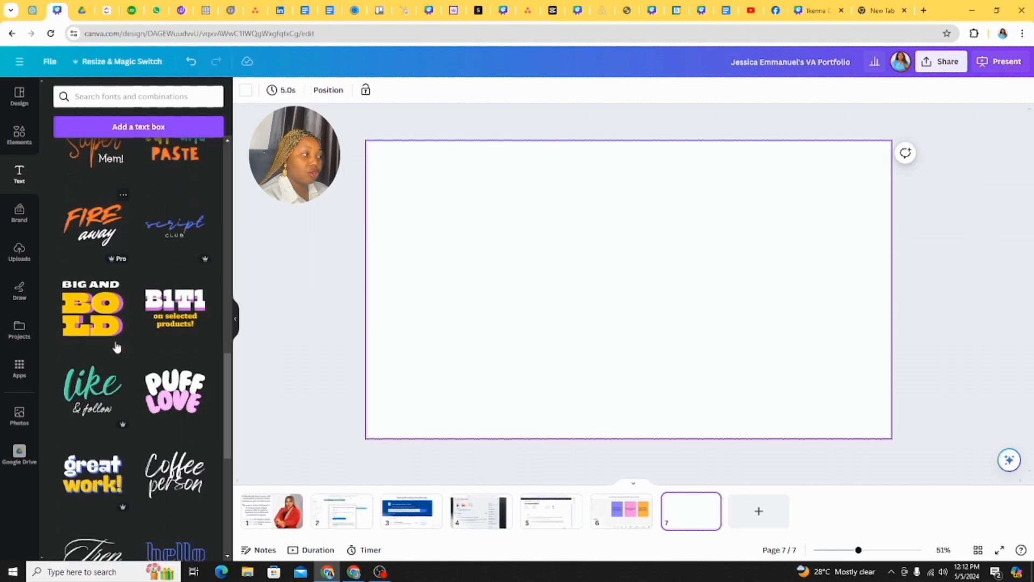
pyautogui.scroll(18, 116, 345)
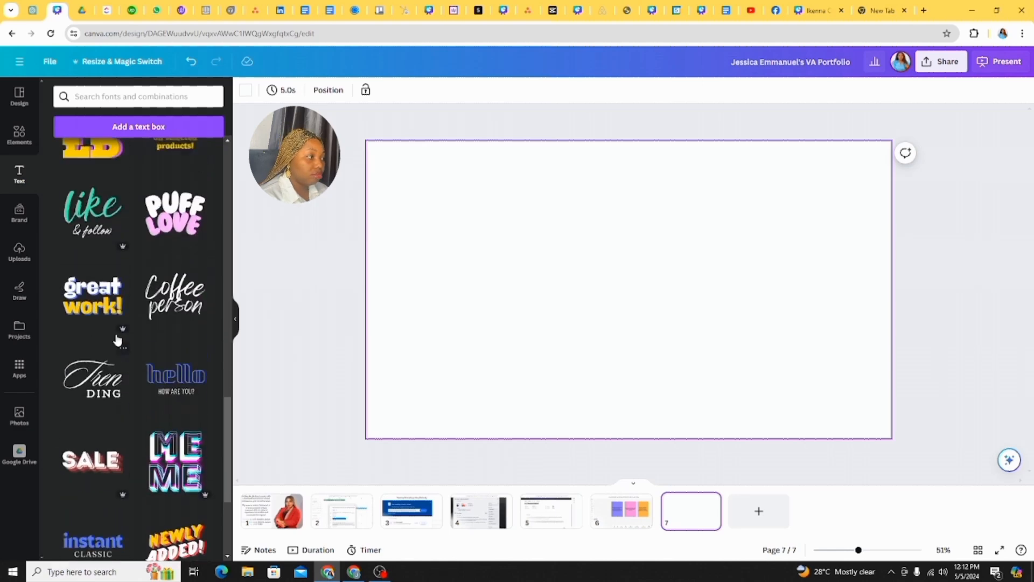
pyautogui.scroll(3, 118, 340)
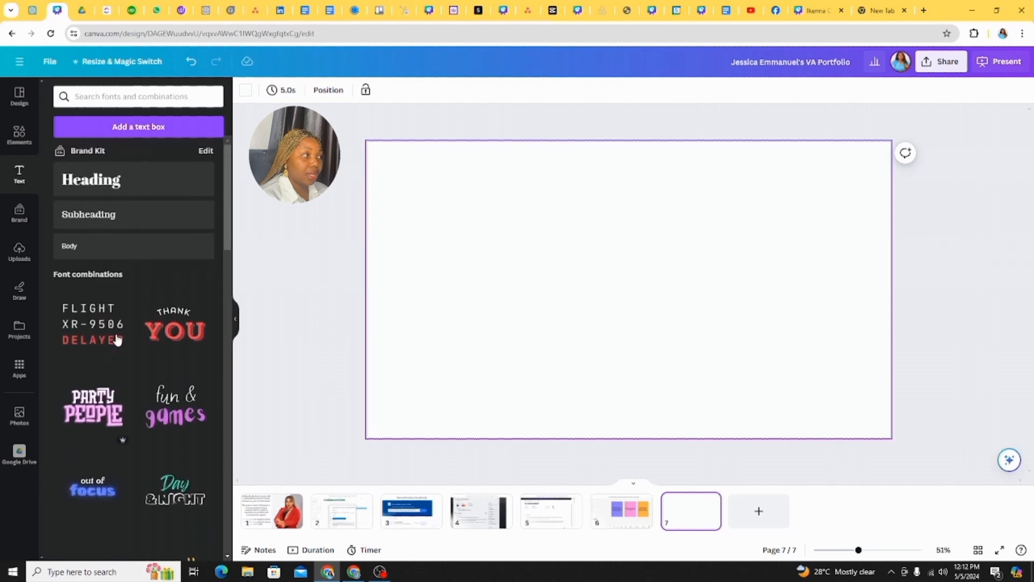
# Search the elements library for "virtual assistant" and limit the results to photos.
pyautogui.click(19, 136)
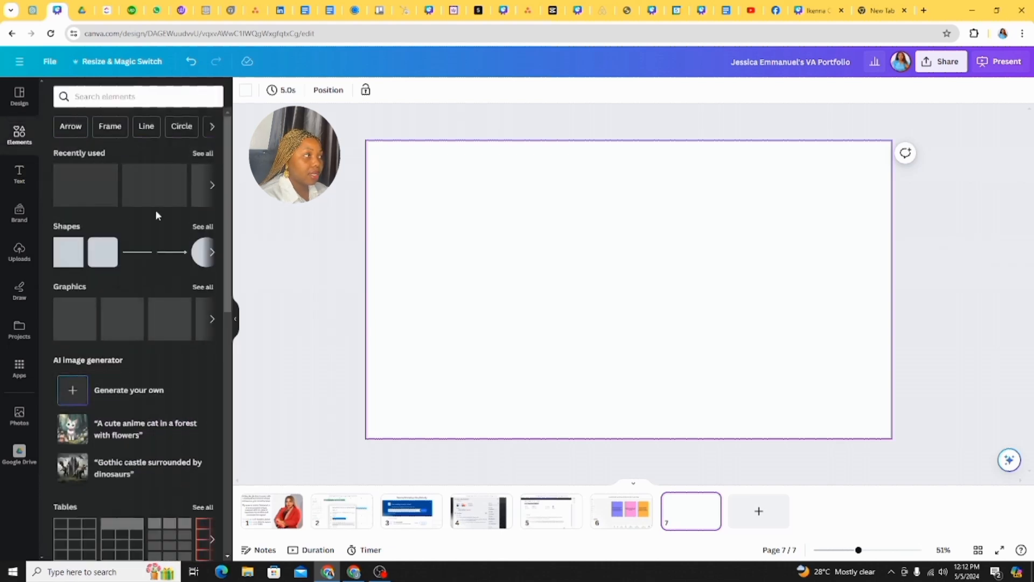
pyautogui.click(141, 93)
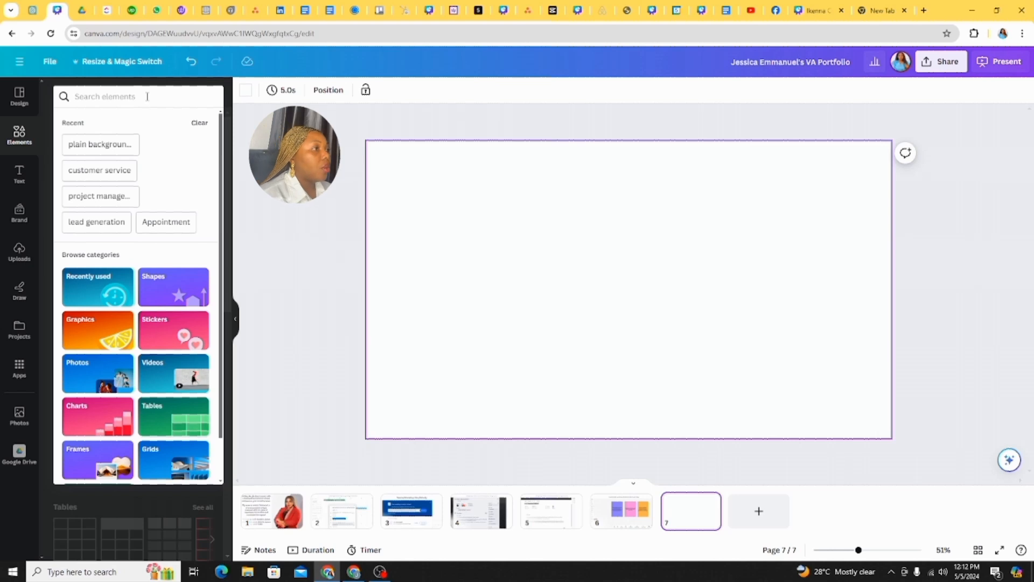
pyautogui.click(281, 219)
pyautogui.click(133, 100)
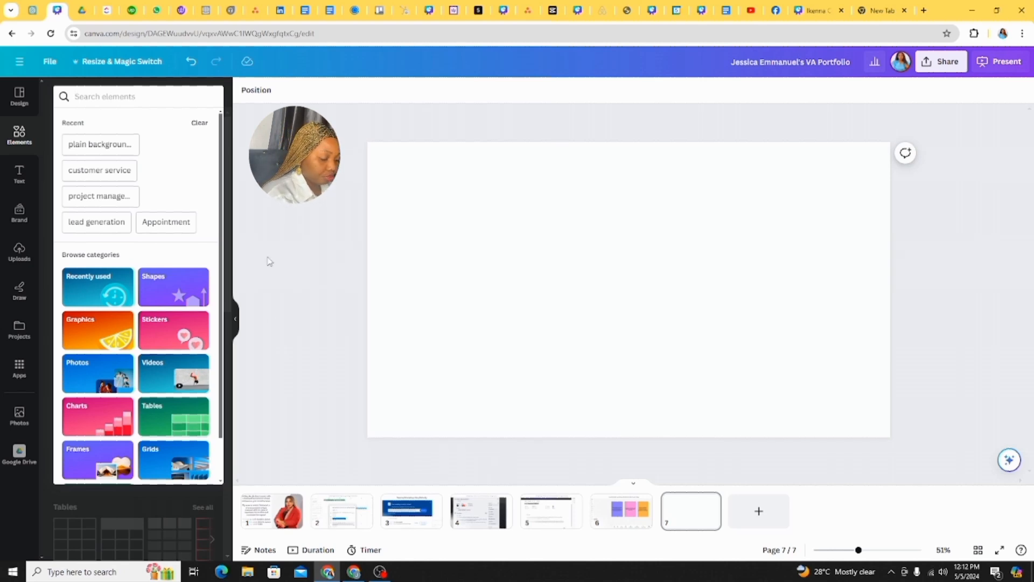
pyautogui.write('virtual a')
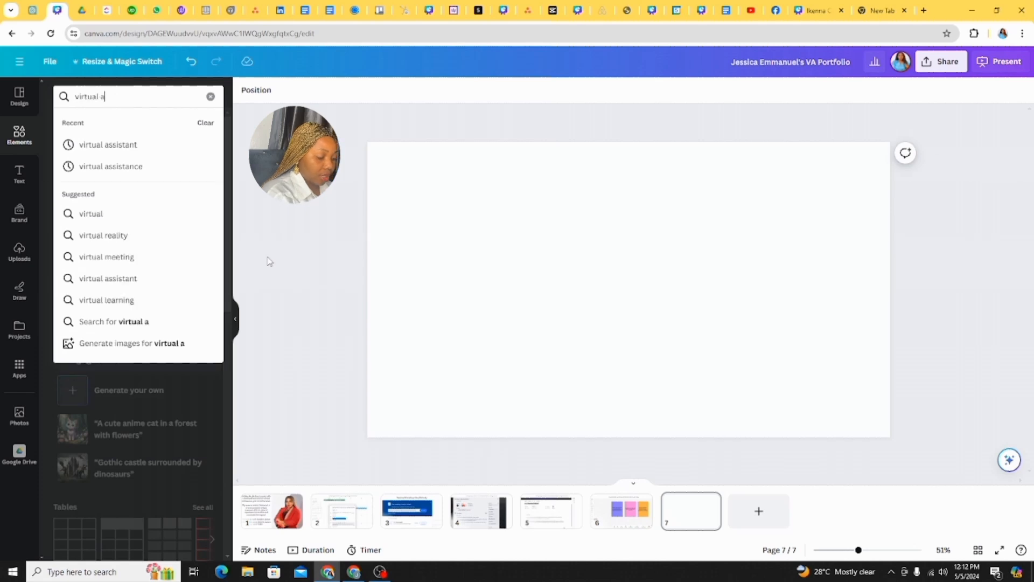
pyautogui.write('ssistant')
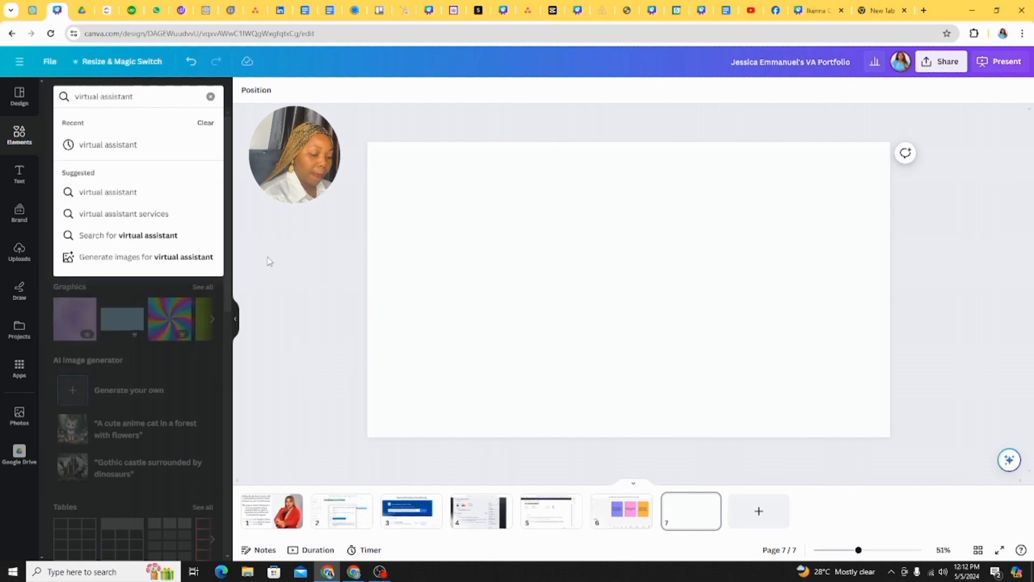
pyautogui.press('Return')
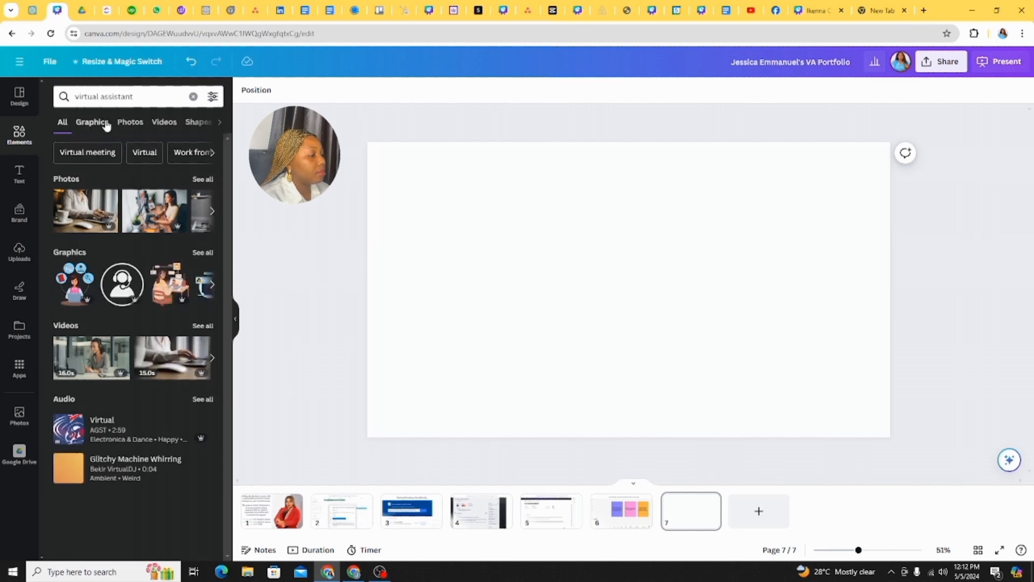
pyautogui.click(130, 123)
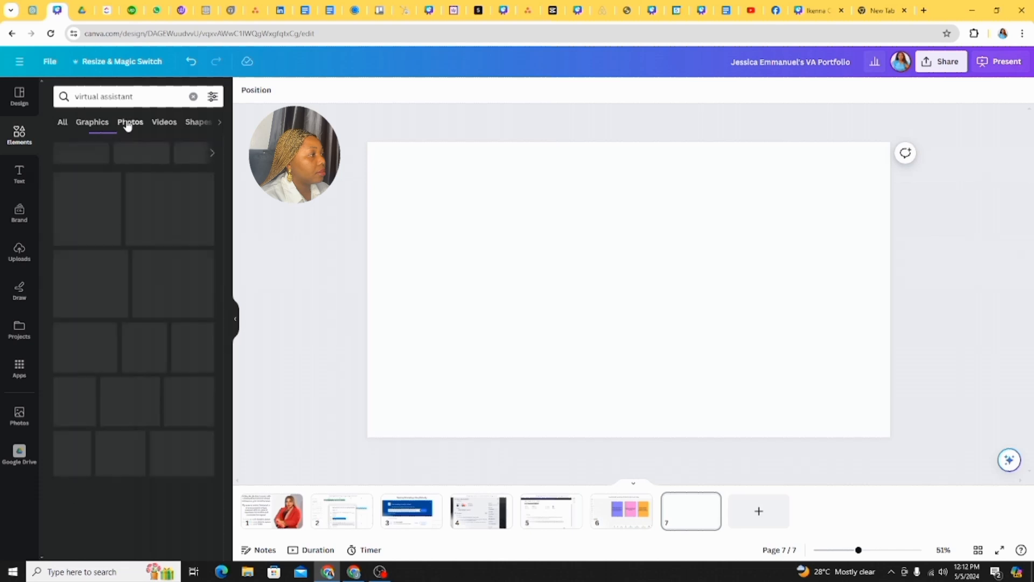
# Add the yellow photo with the Virtual Assistant laptop logo to page 7 and make it the page background.
pyautogui.scroll(-6, 160, 310)
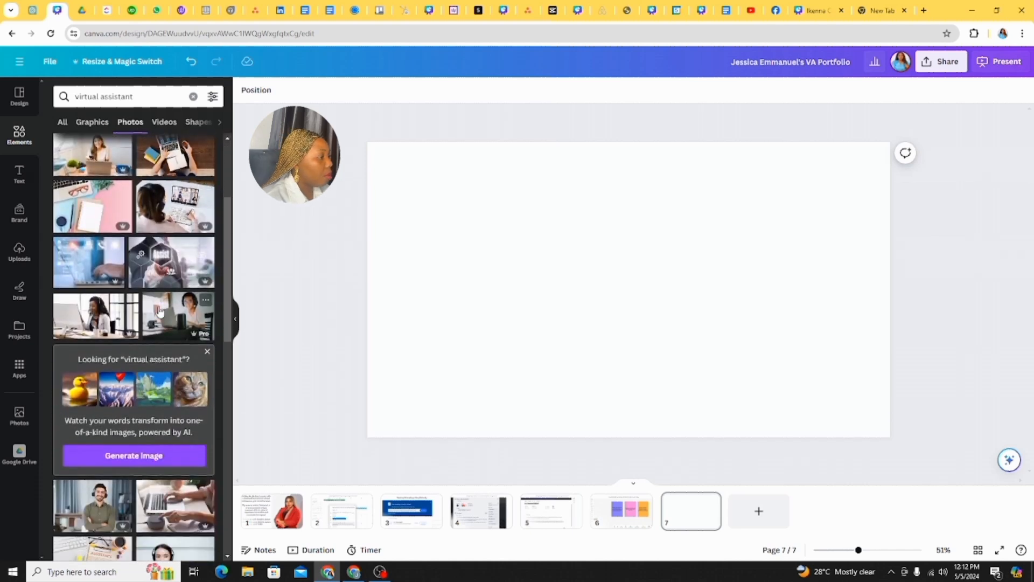
pyautogui.scroll(-3, 159, 311)
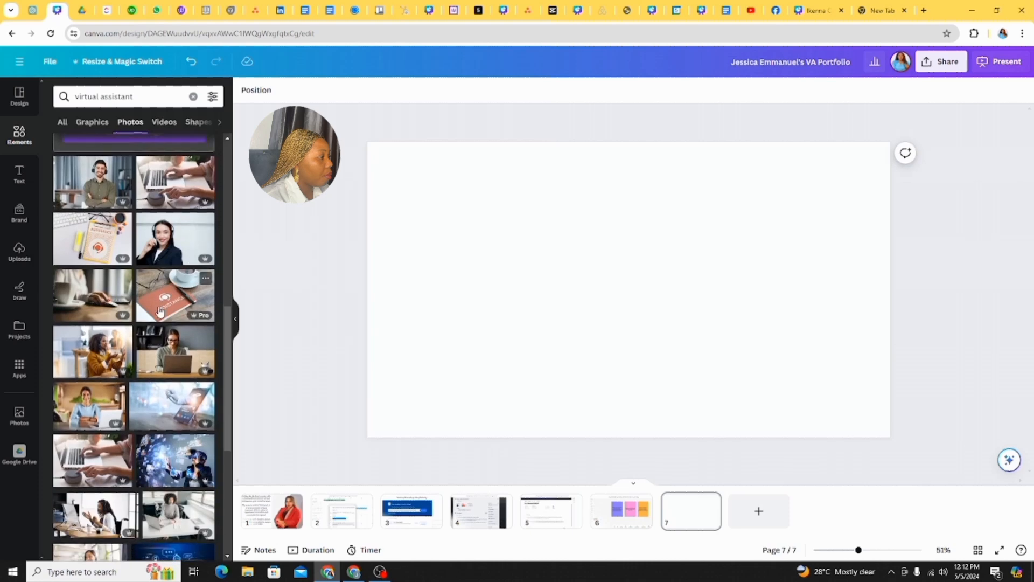
pyautogui.scroll(-12, 160, 311)
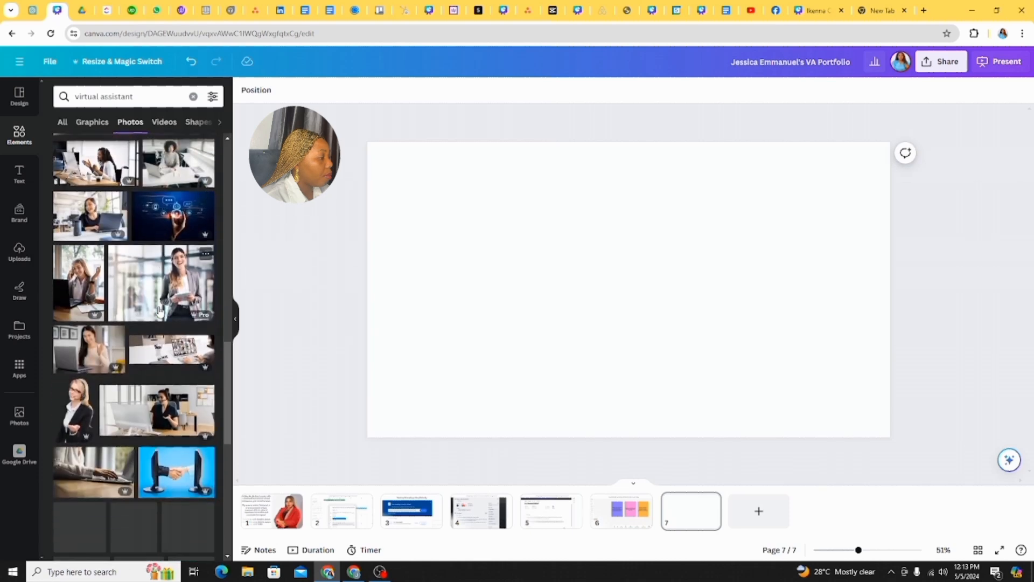
pyautogui.scroll(-8, 160, 311)
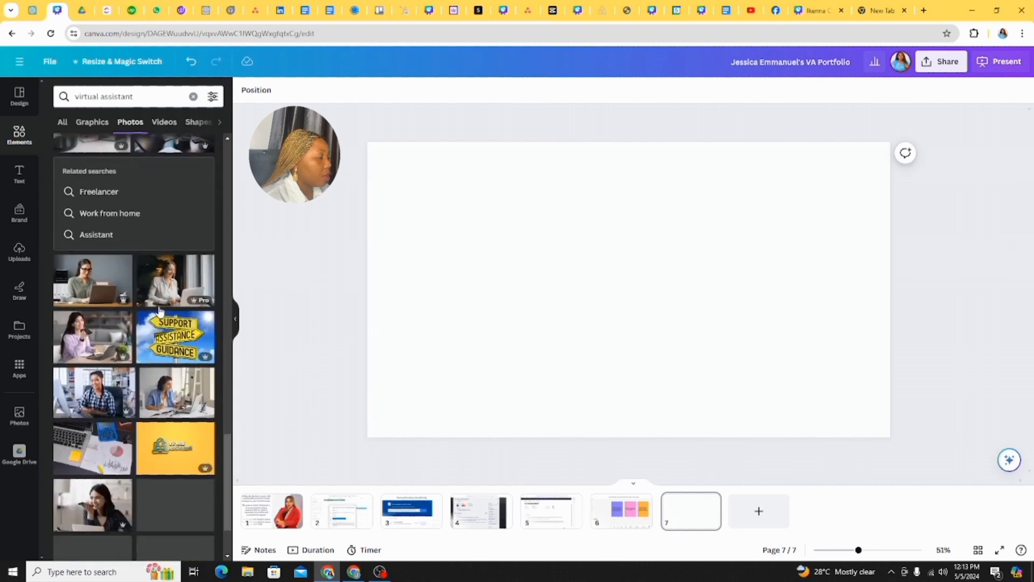
pyautogui.scroll(-8, 159, 310)
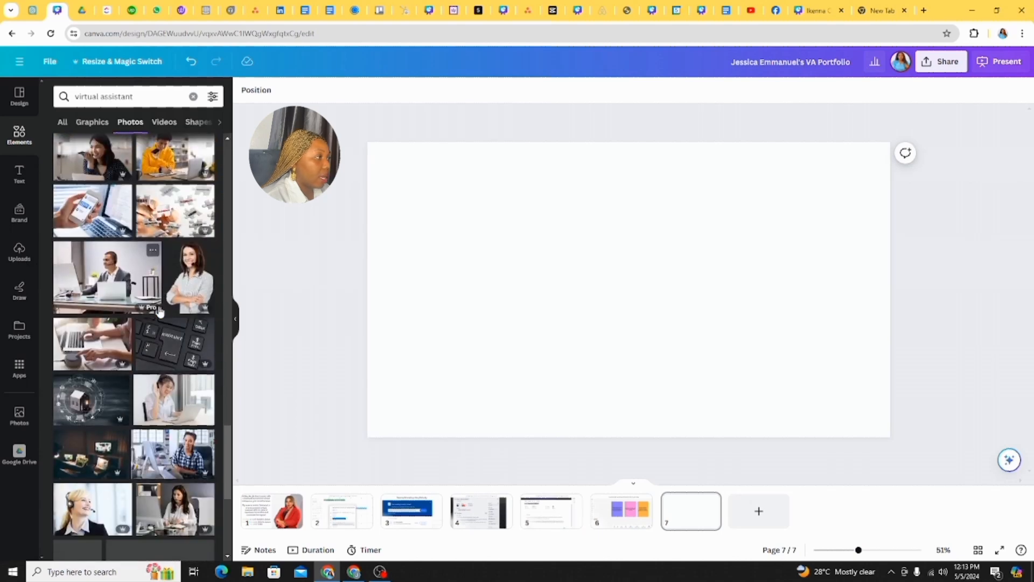
pyautogui.scroll(-8, 159, 311)
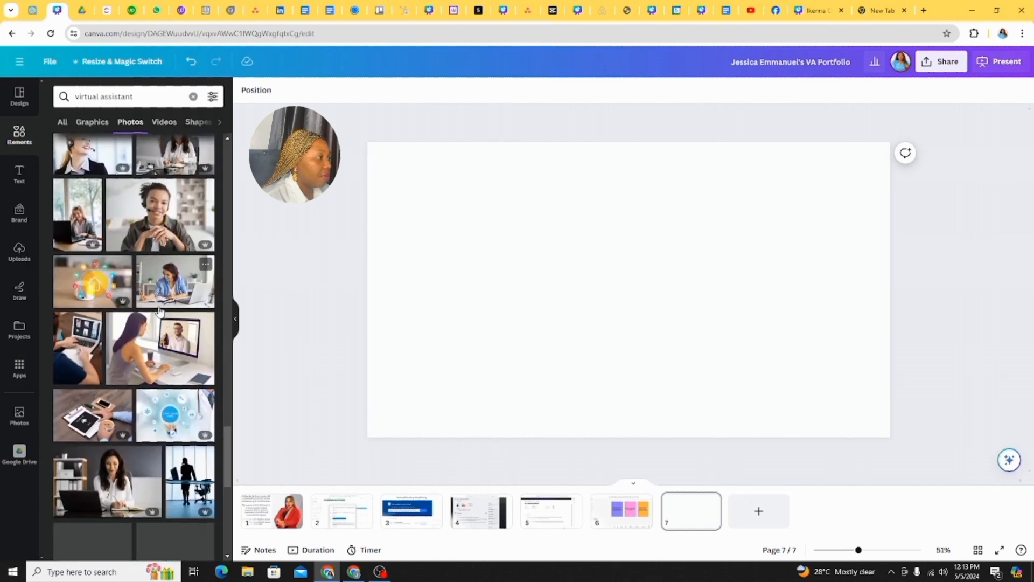
pyautogui.scroll(-2, 159, 311)
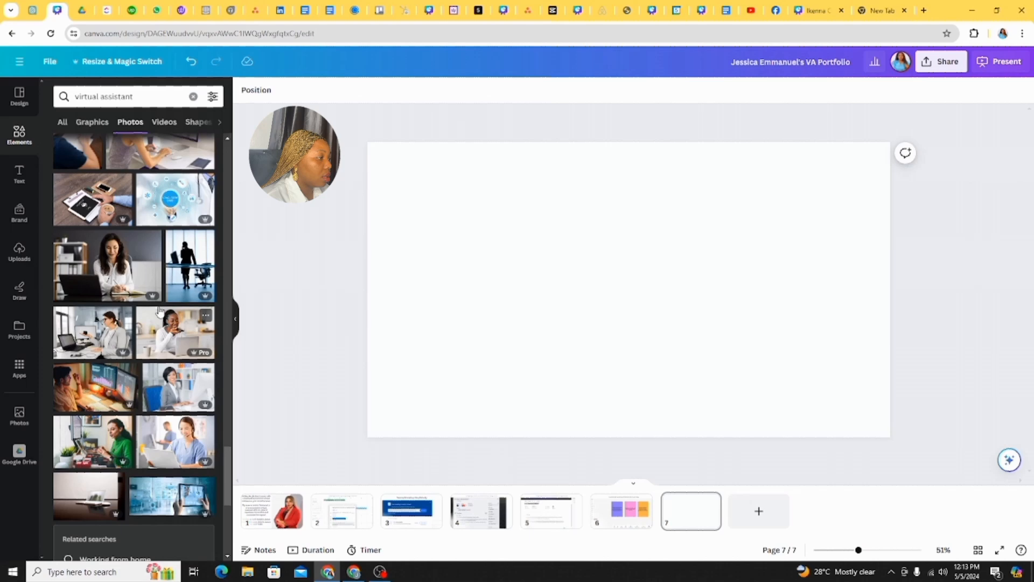
pyautogui.scroll(-8, 160, 311)
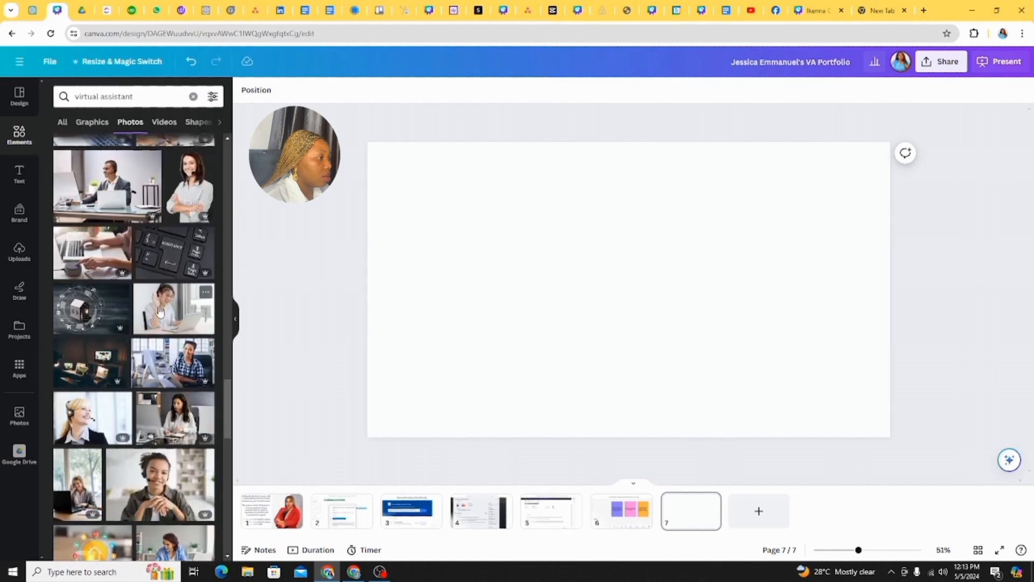
pyautogui.scroll(6, 160, 311)
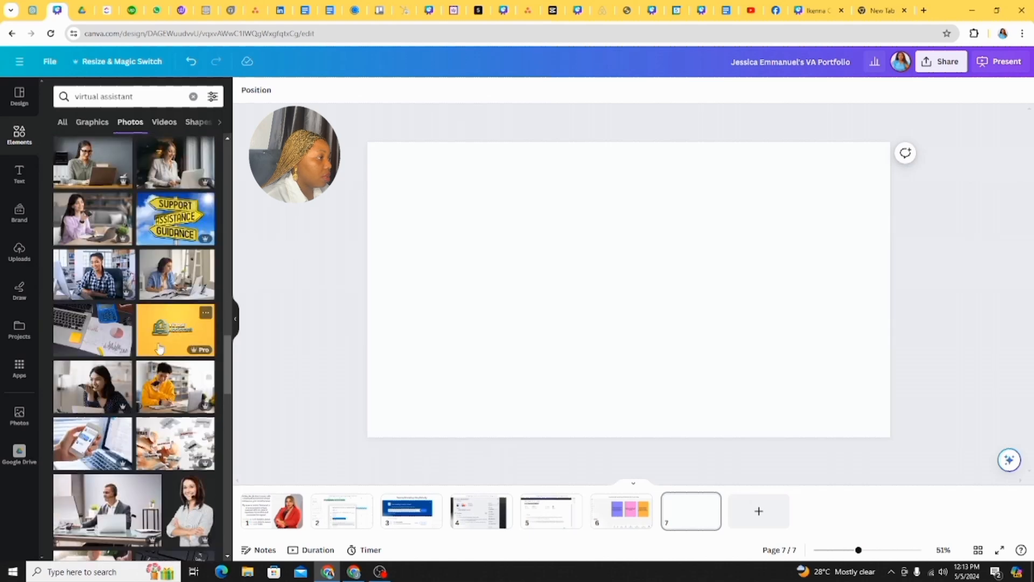
pyautogui.click(165, 338)
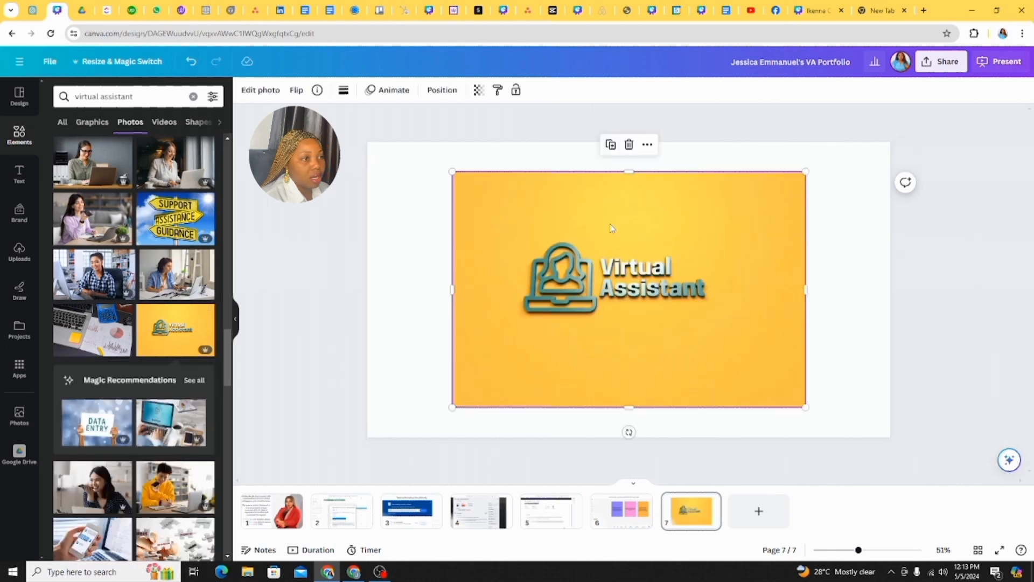
pyautogui.rightClick(614, 255)
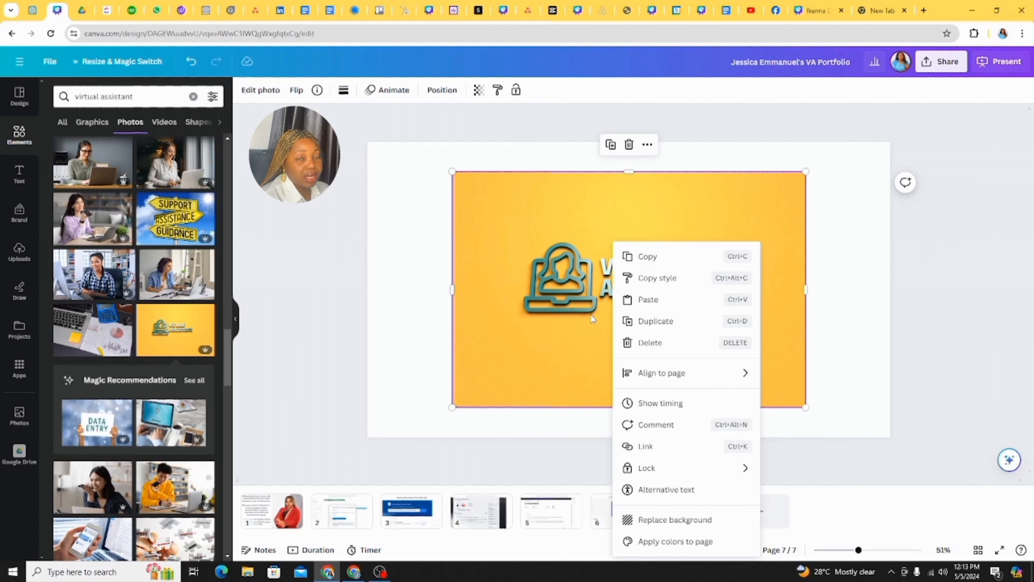
pyautogui.click(664, 521)
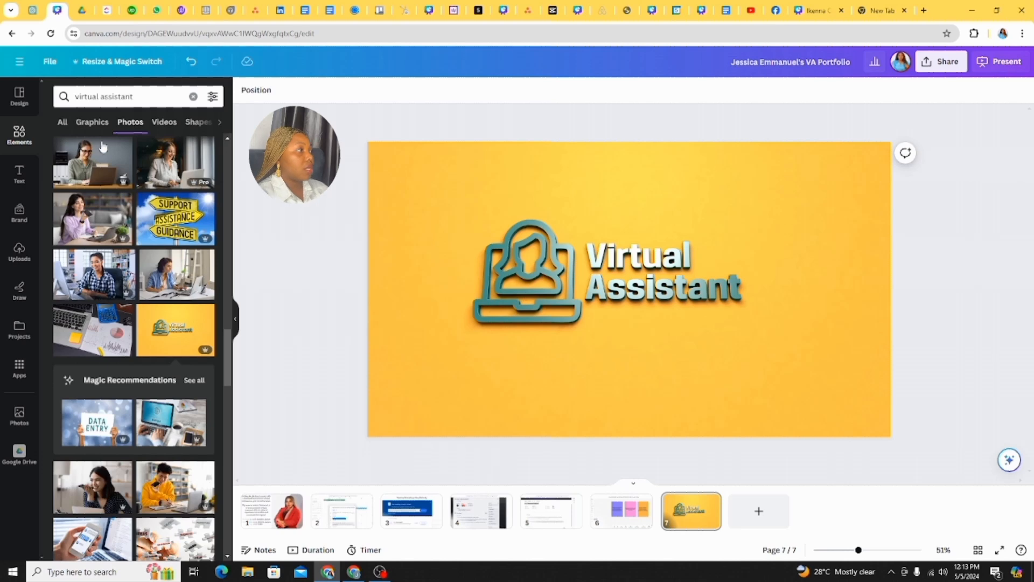
# Add a subheading to page 7 reading "Here are The Tools I Work With as an Executive VA".
pyautogui.click(19, 174)
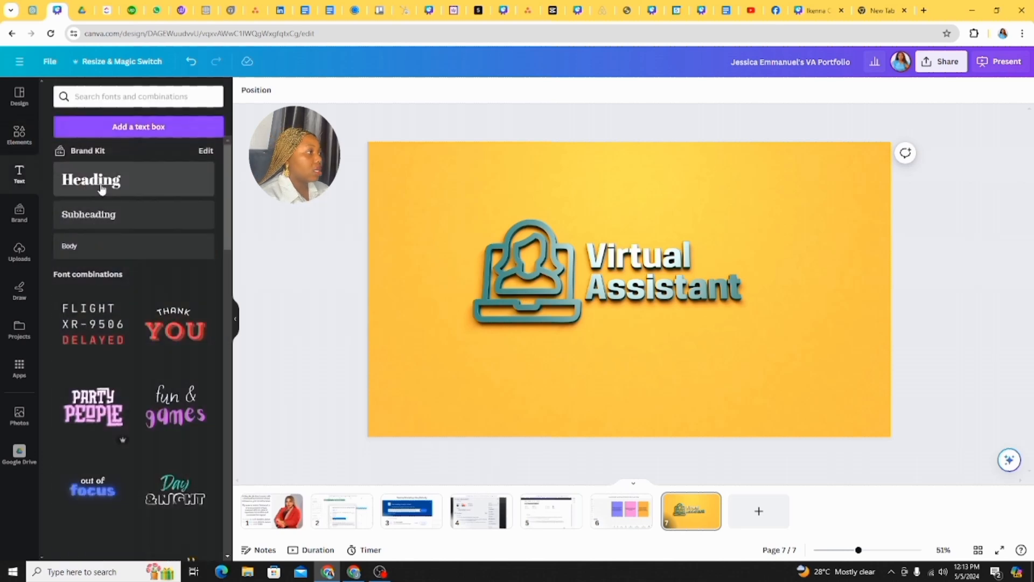
pyautogui.click(102, 215)
pyautogui.moveTo(609, 284); pyautogui.dragTo(584, 281)
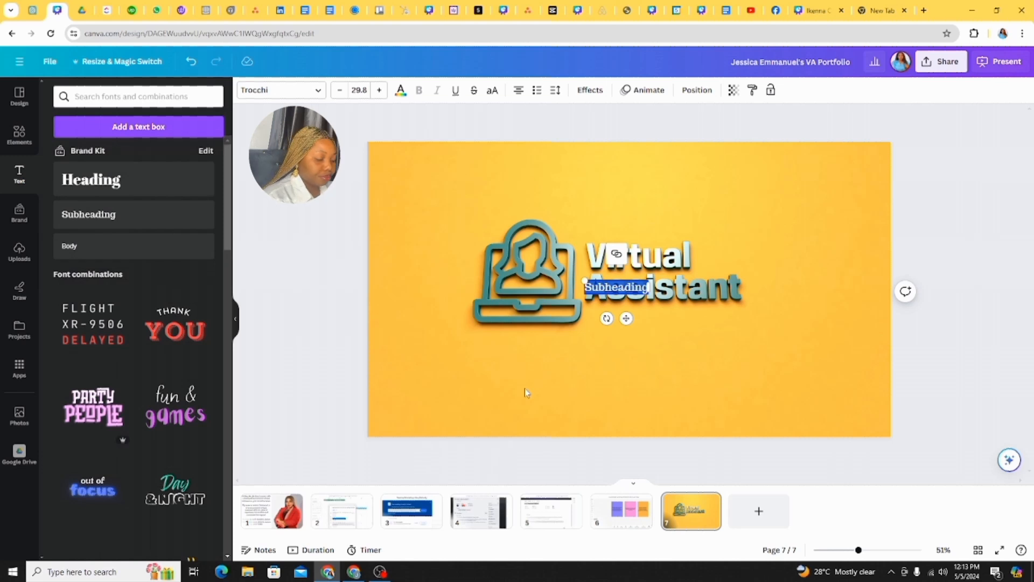
pyautogui.press('BackSpace')
pyautogui.write('Here at')
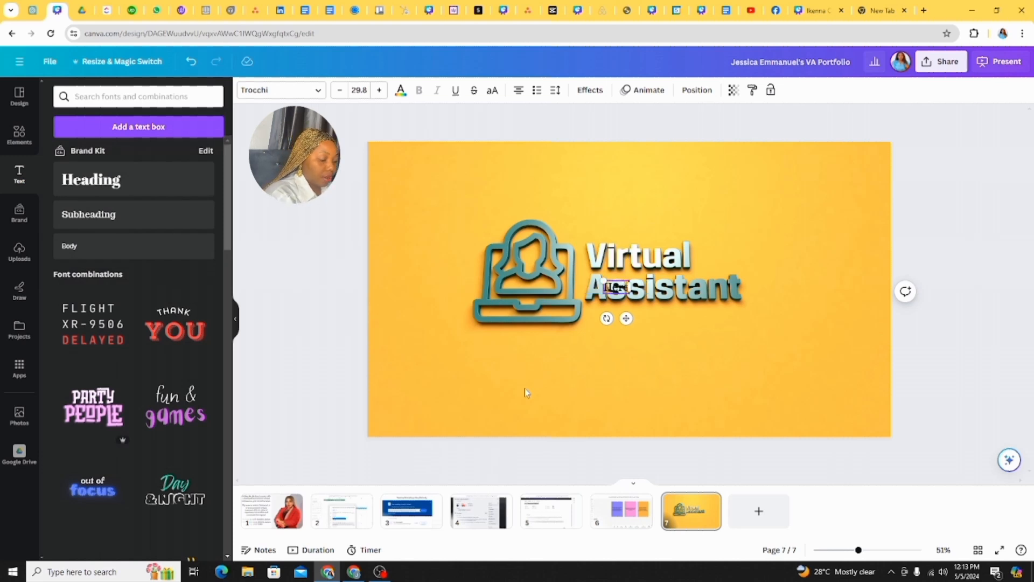
pyautogui.write('e')
pyautogui.write(' Th')
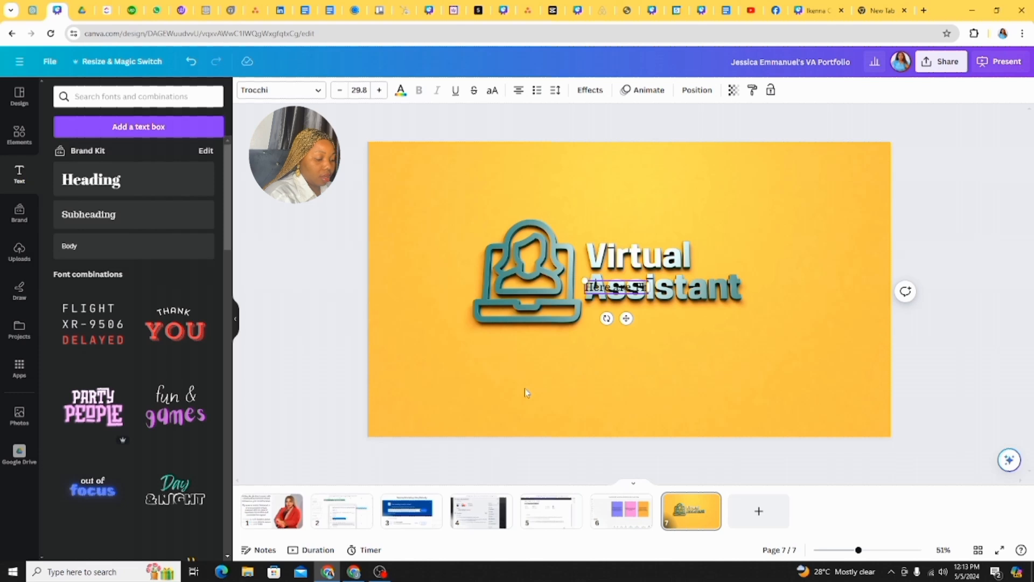
pyautogui.write('e Tools I')
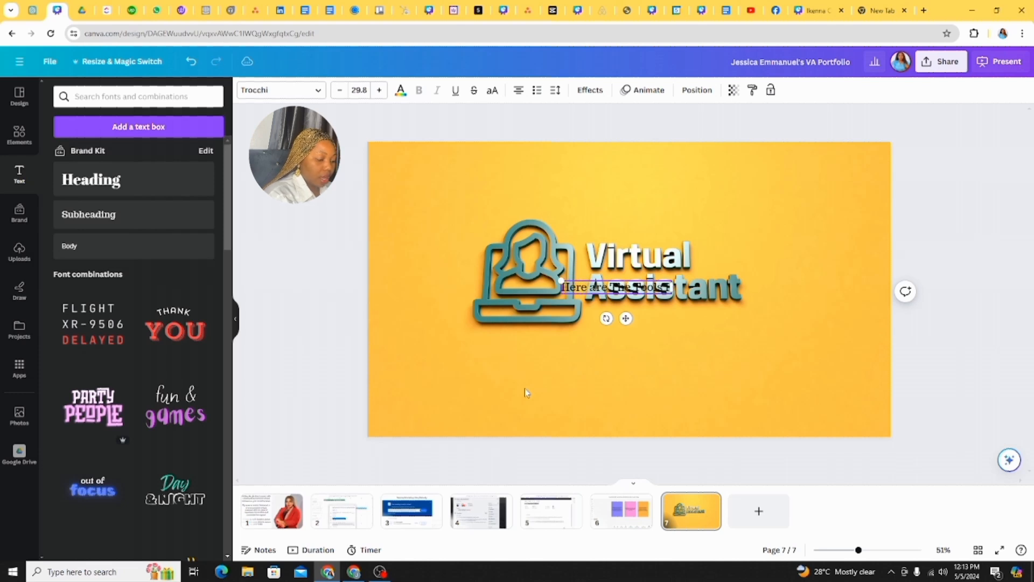
pyautogui.write(' Work With as an')
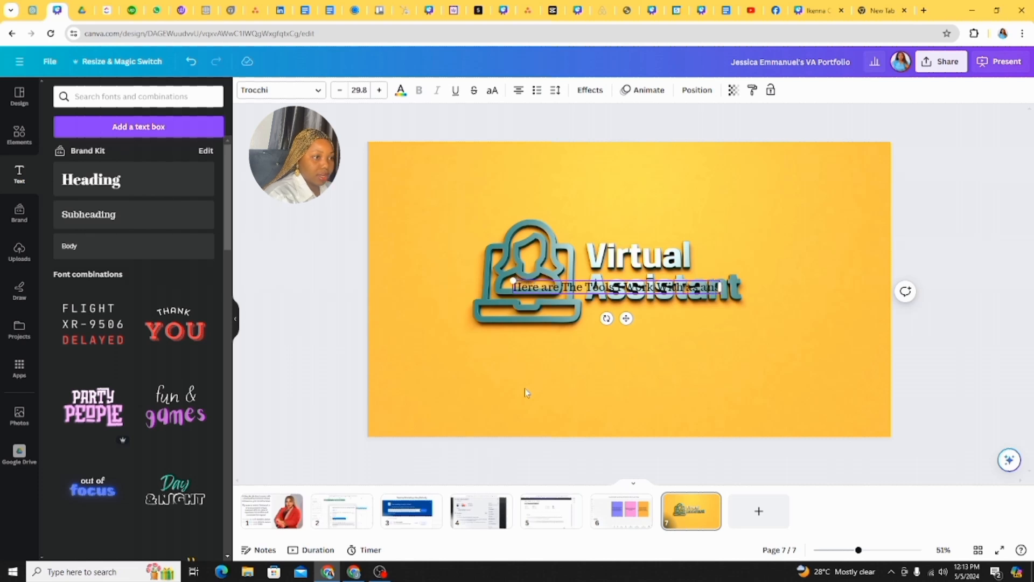
pyautogui.press('BackSpace')
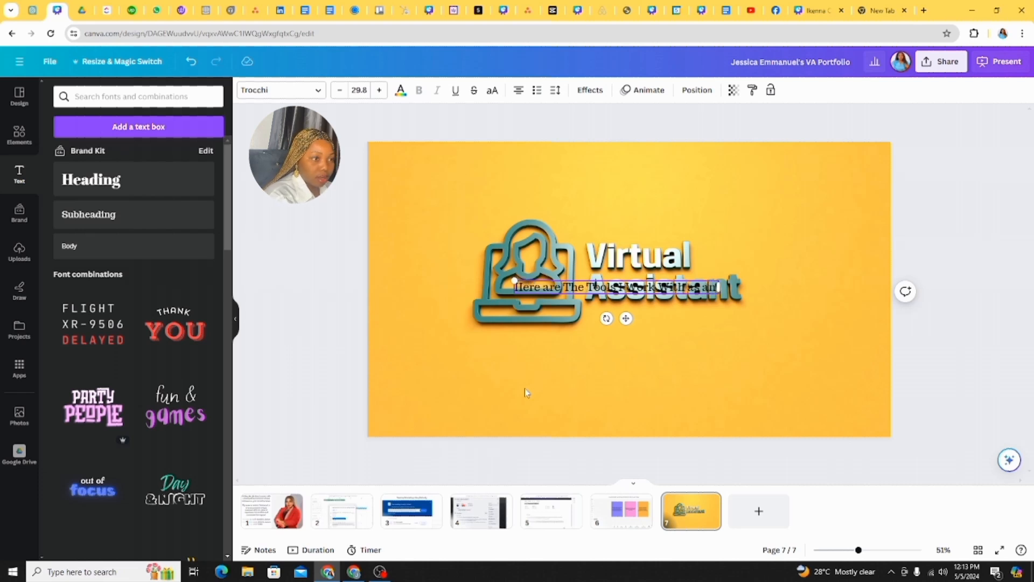
pyautogui.write('Executive')
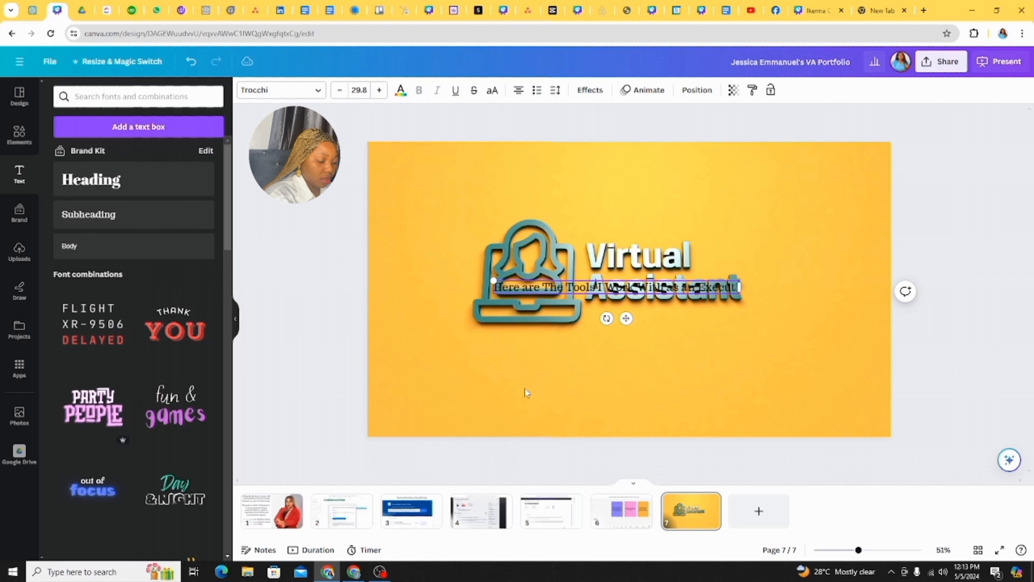
pyautogui.write(' VA')
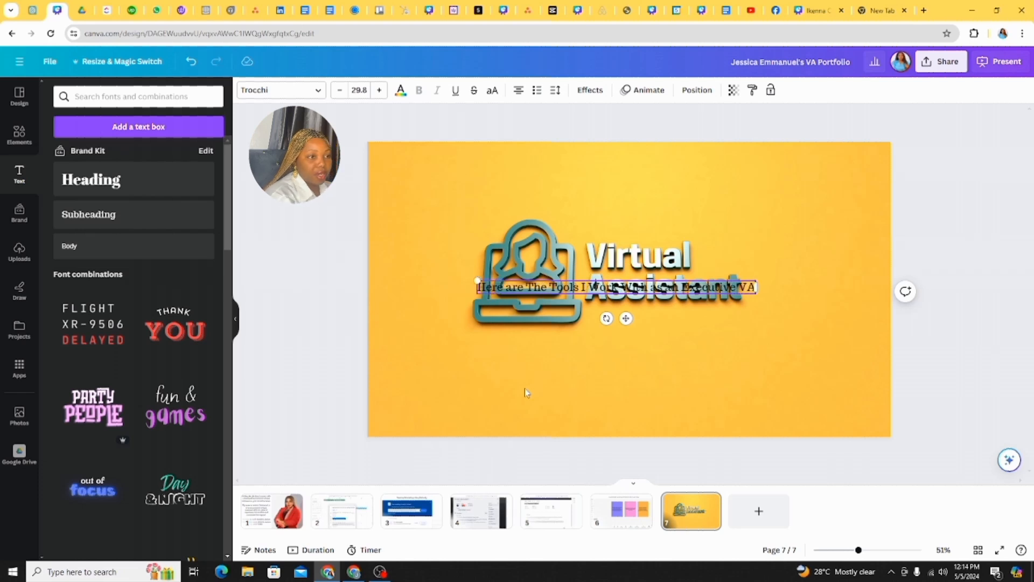
# Move the tools subheading to the upper edge of page 7, centred above the Virtual Assistant logo.
pyautogui.click(553, 460)
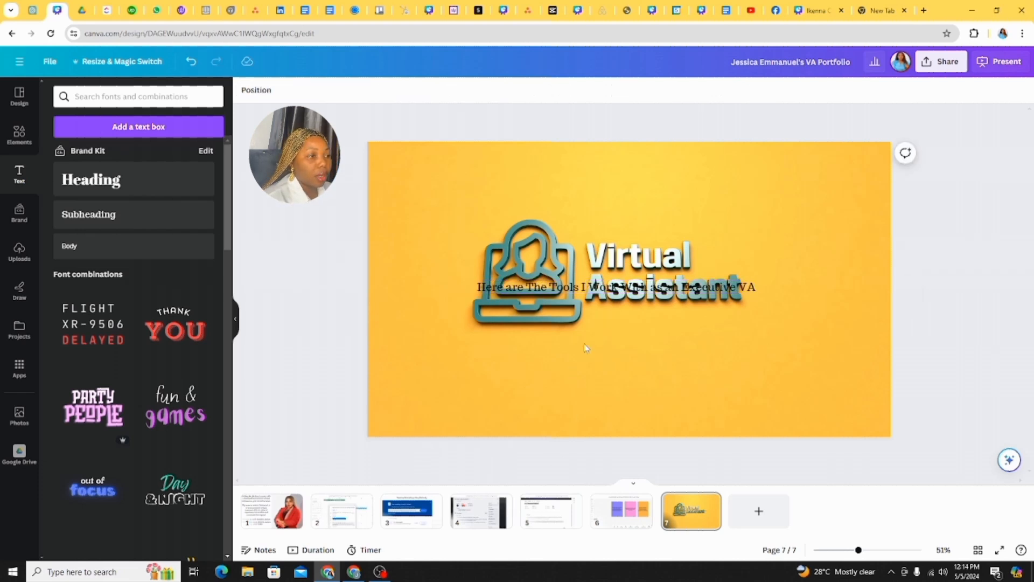
pyautogui.moveTo(617, 286); pyautogui.dragTo(636, 167)
pyautogui.click(340, 221)
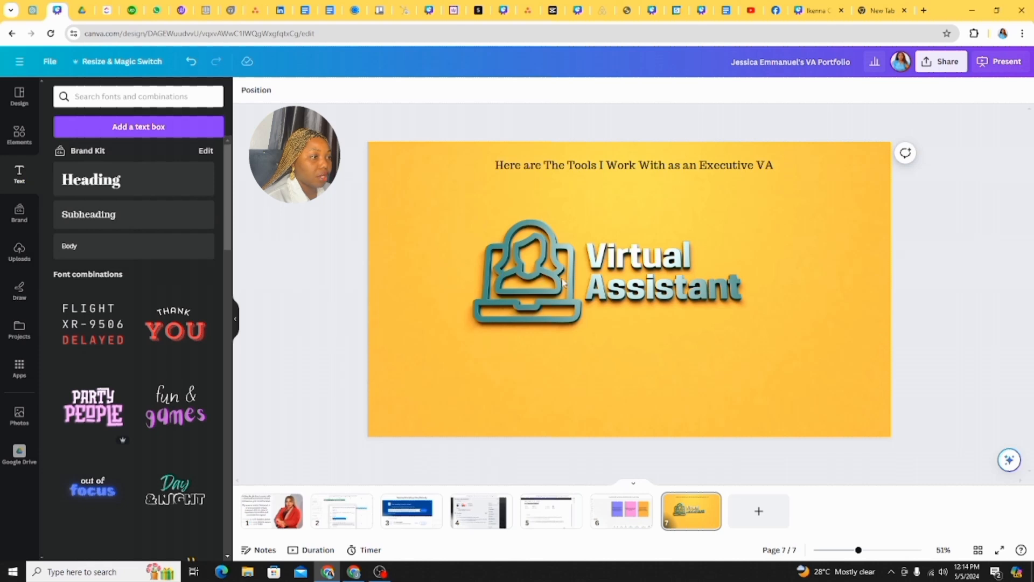
pyautogui.click(612, 276)
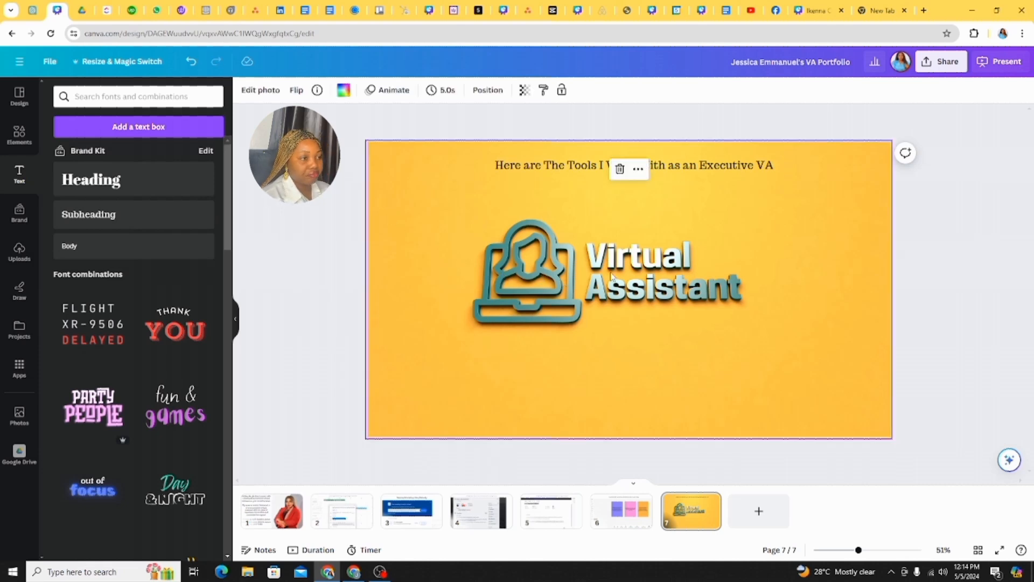
pyautogui.rightClick(612, 276)
pyautogui.click(522, 294)
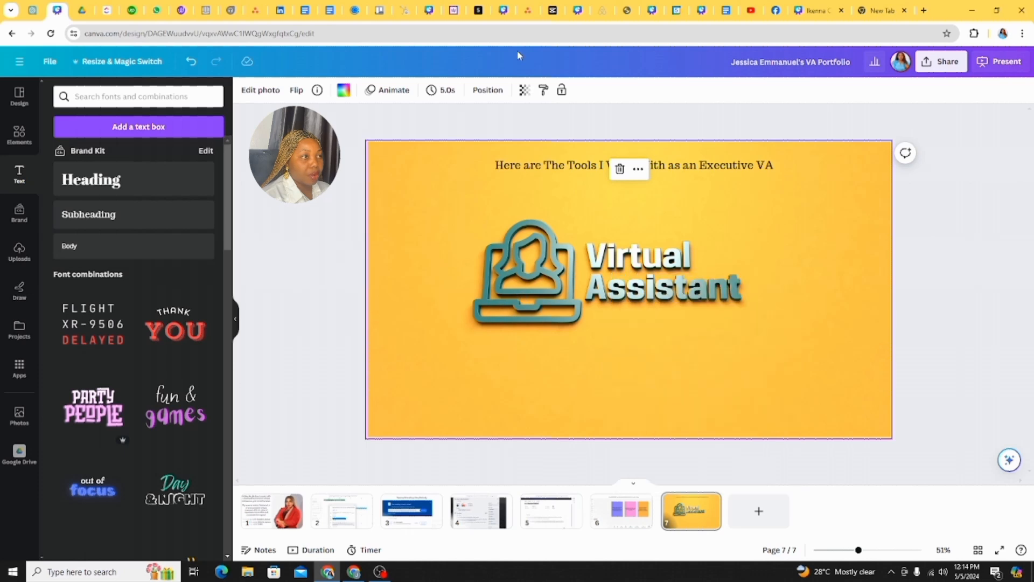
pyautogui.click(524, 90)
pyautogui.moveTo(526, 138)
pyautogui.mouseDown()
pyautogui.moveTo(466, 135)
pyautogui.moveTo(510, 140)
pyautogui.moveTo(489, 134)
pyautogui.moveTo(527, 131)
pyautogui.mouseUp()
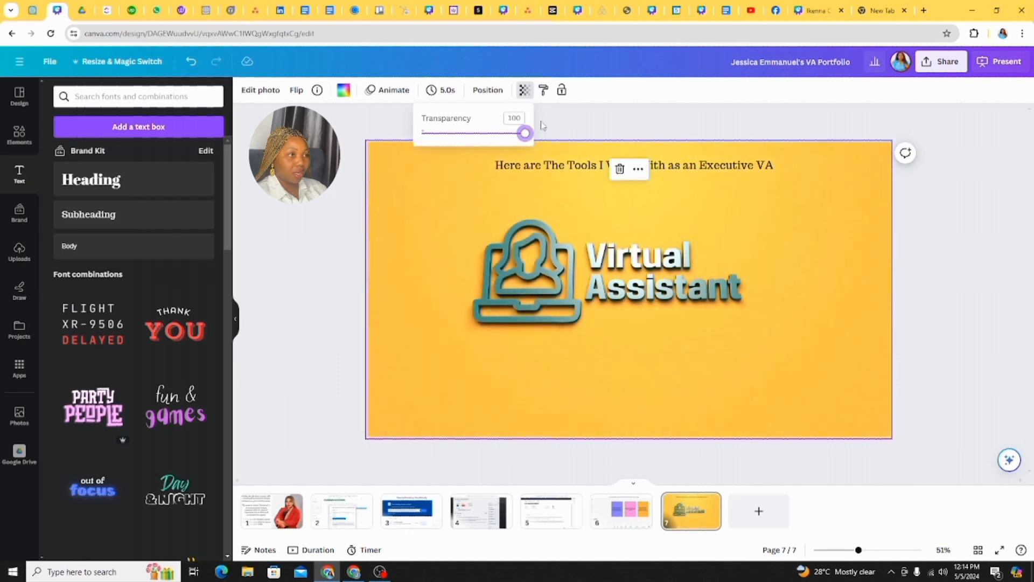
pyautogui.click(334, 254)
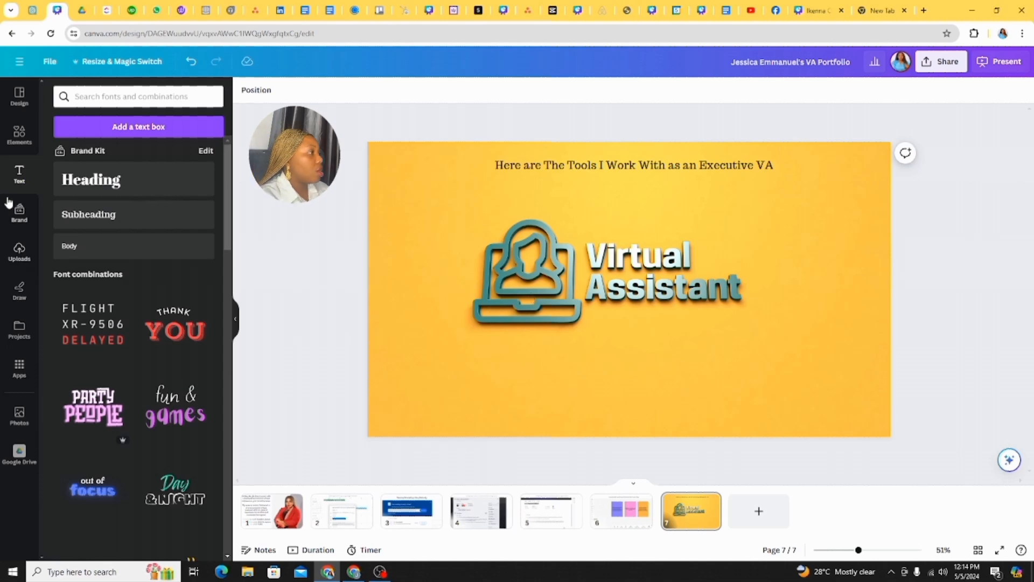
# Clear the element search, add a circle from the full shapes collection to page 7, and label it "Trello".
pyautogui.click(16, 141)
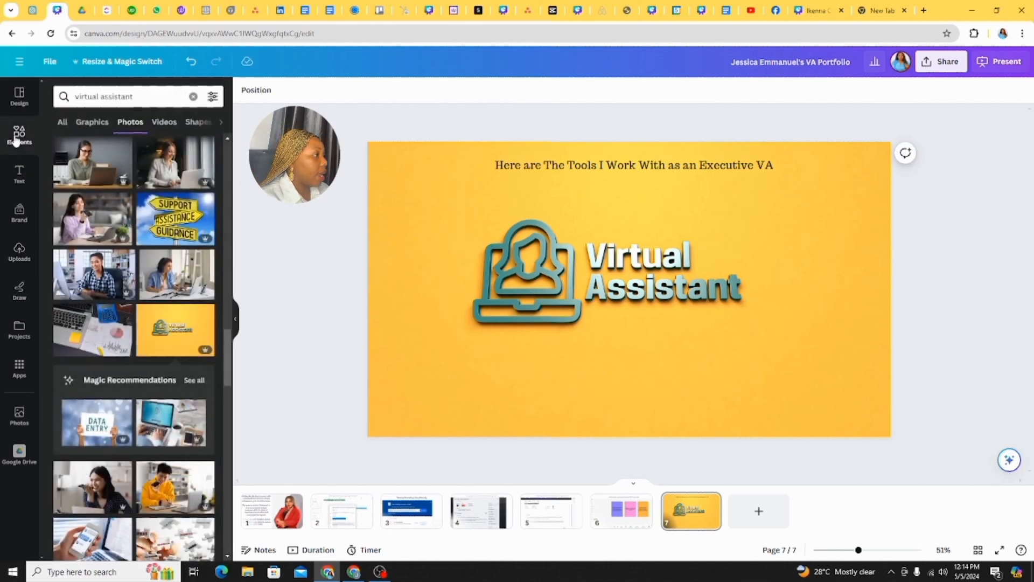
pyautogui.click(195, 92)
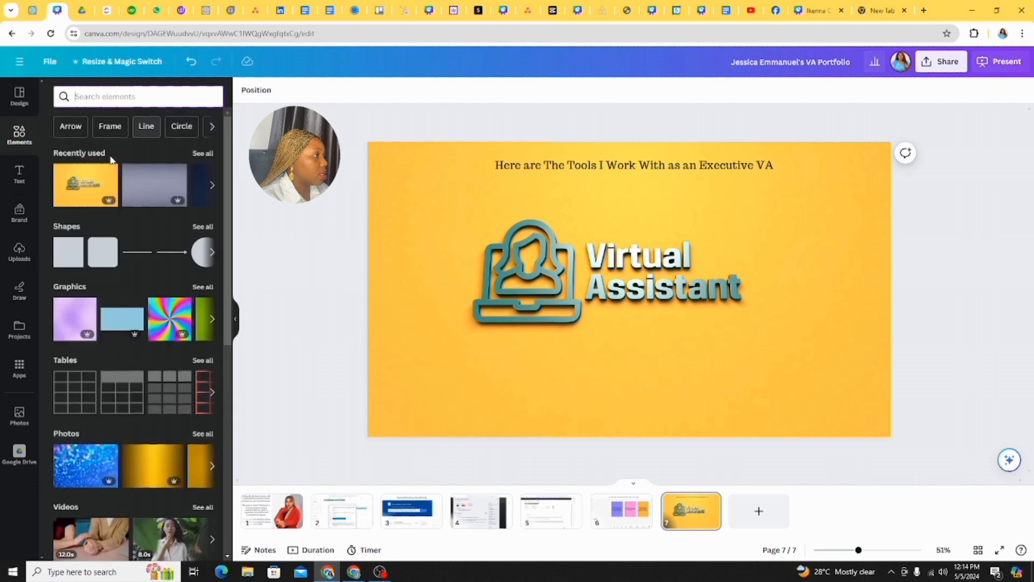
pyautogui.click(204, 227)
pyautogui.scroll(-1, 168, 395)
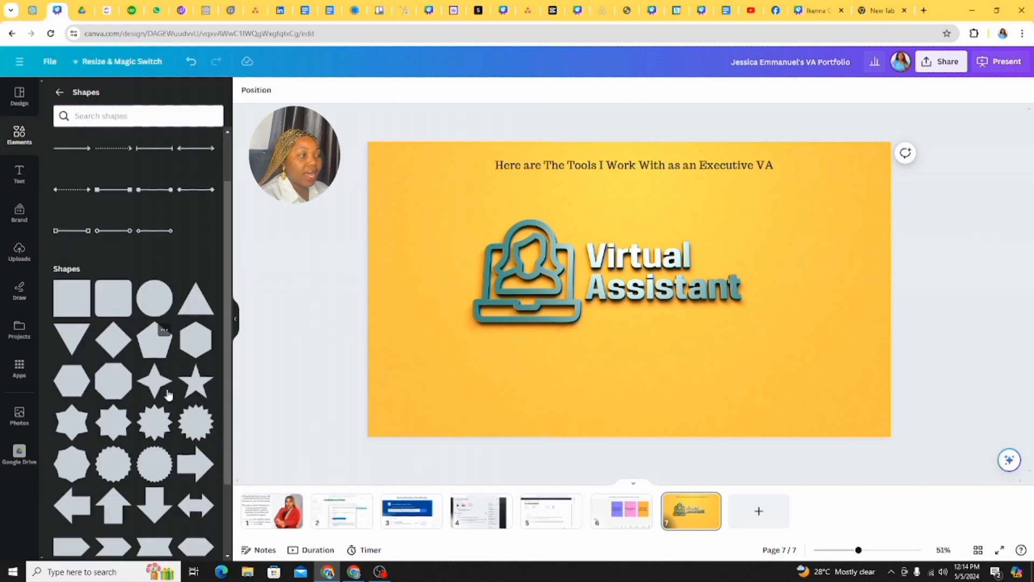
pyautogui.scroll(-4, 169, 395)
pyautogui.scroll(1, 168, 395)
pyautogui.scroll(-1, 169, 394)
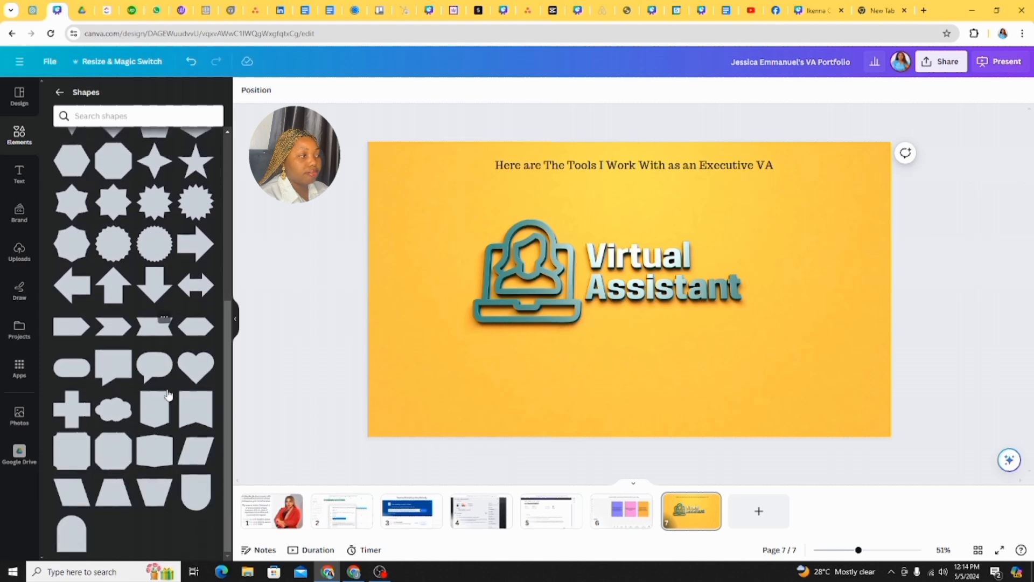
pyautogui.scroll(3, 169, 395)
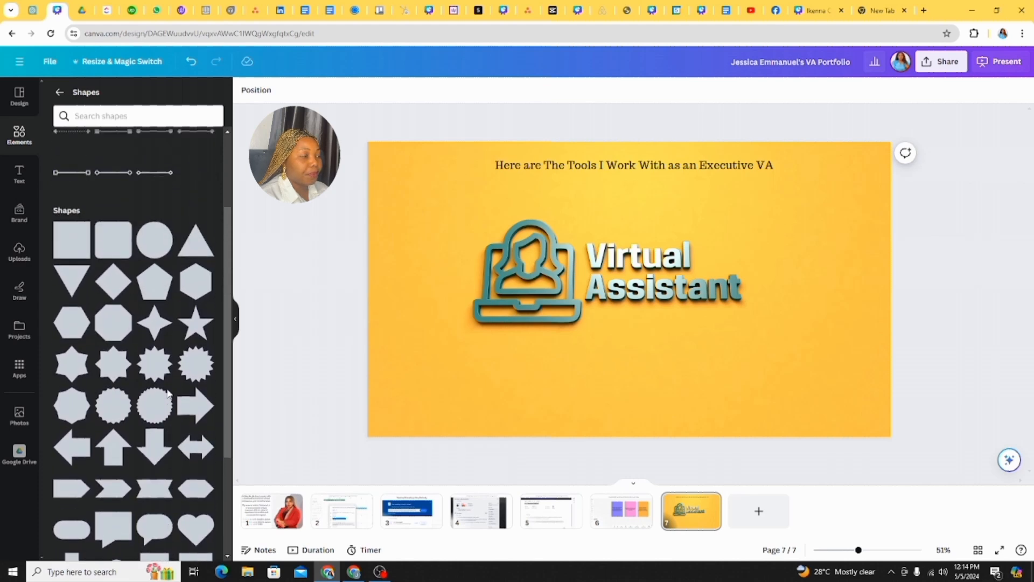
pyautogui.scroll(-2, 135, 431)
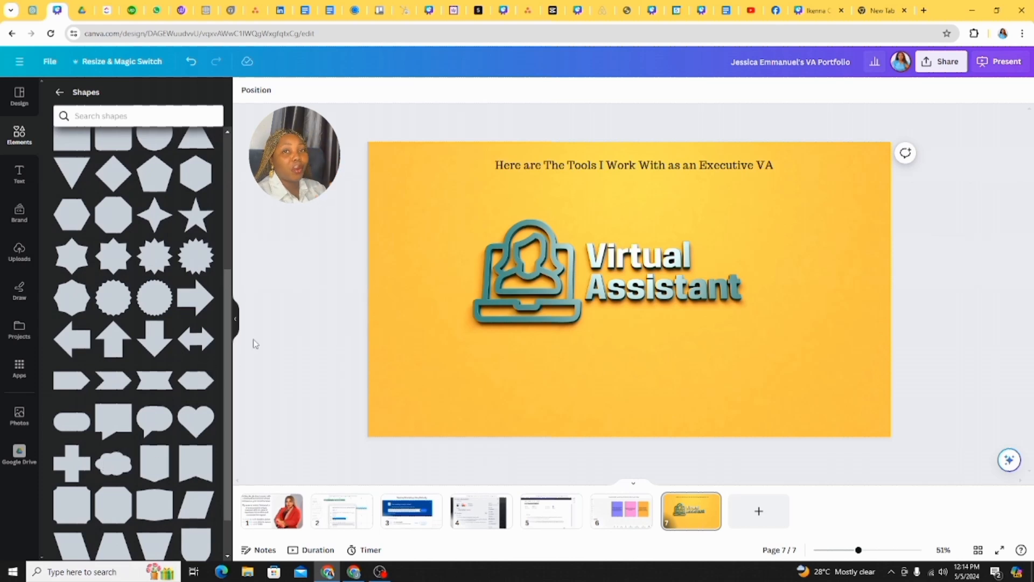
pyautogui.scroll(2, 150, 297)
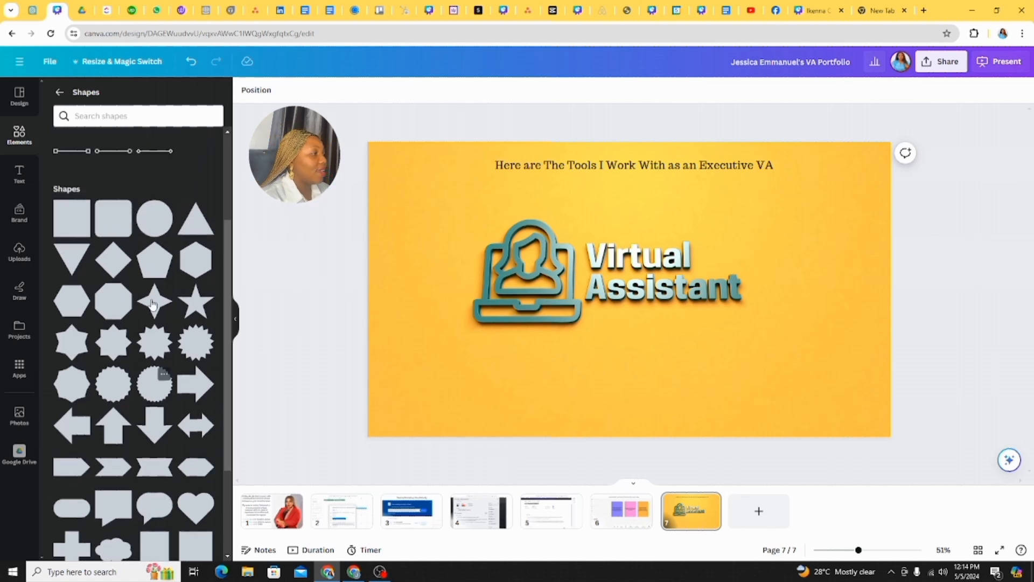
pyautogui.scroll(2, 156, 355)
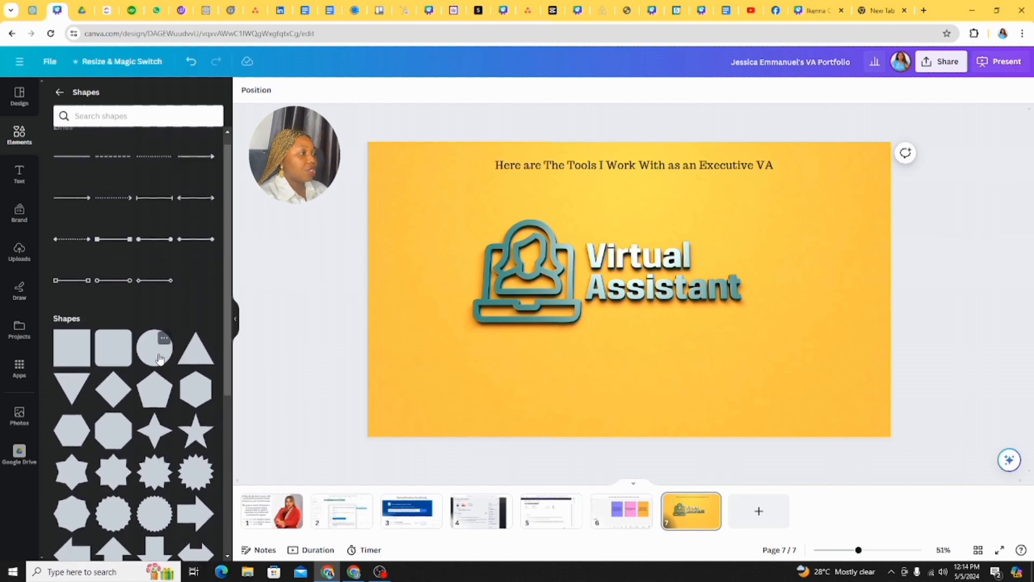
pyautogui.click(159, 359)
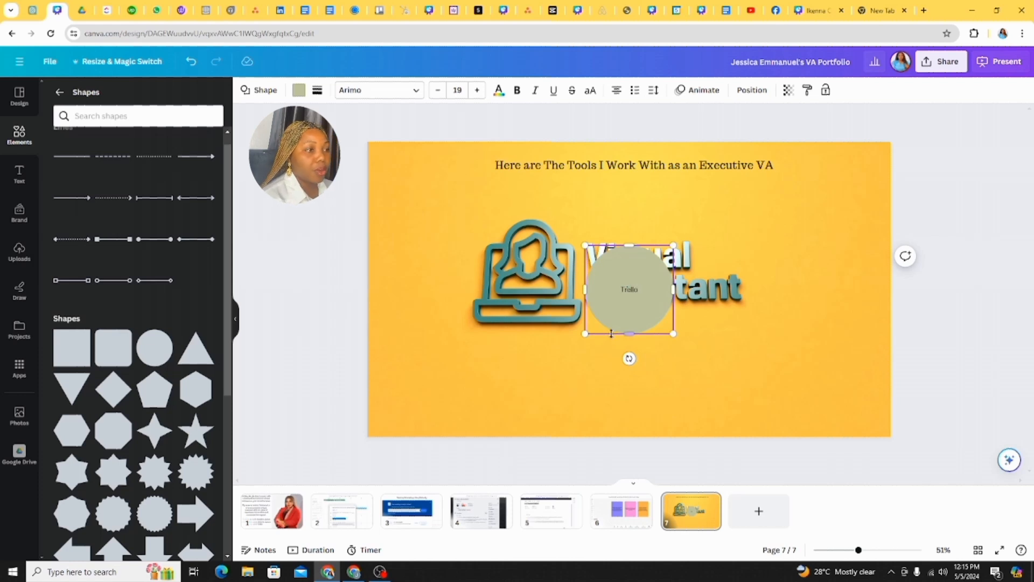
# Make the "Trello" label inside the circle bold and increase its font size to about 31.
pyautogui.moveTo(620, 289); pyautogui.dragTo(661, 289)
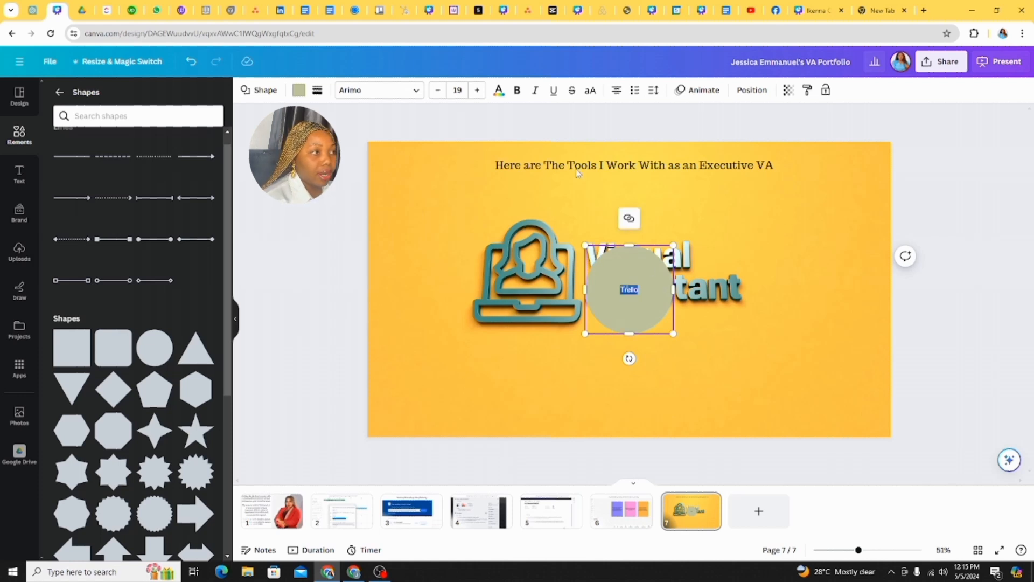
pyautogui.click(517, 90)
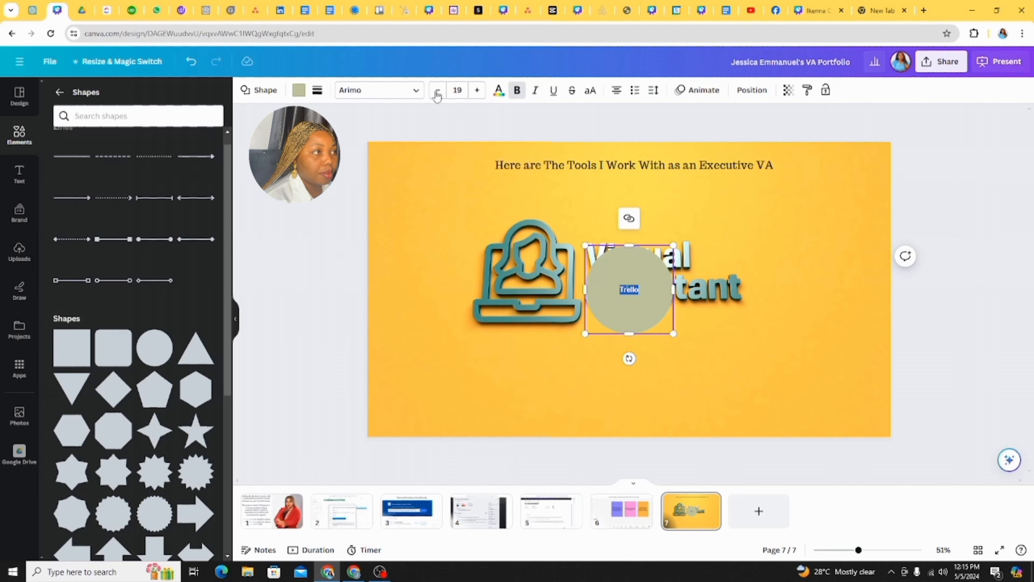
pyautogui.click(478, 90)
pyautogui.click(478, 90)
pyautogui.click(477, 90)
pyautogui.click(477, 90)
pyautogui.click(477, 91)
pyautogui.click(478, 90)
pyautogui.click(477, 90)
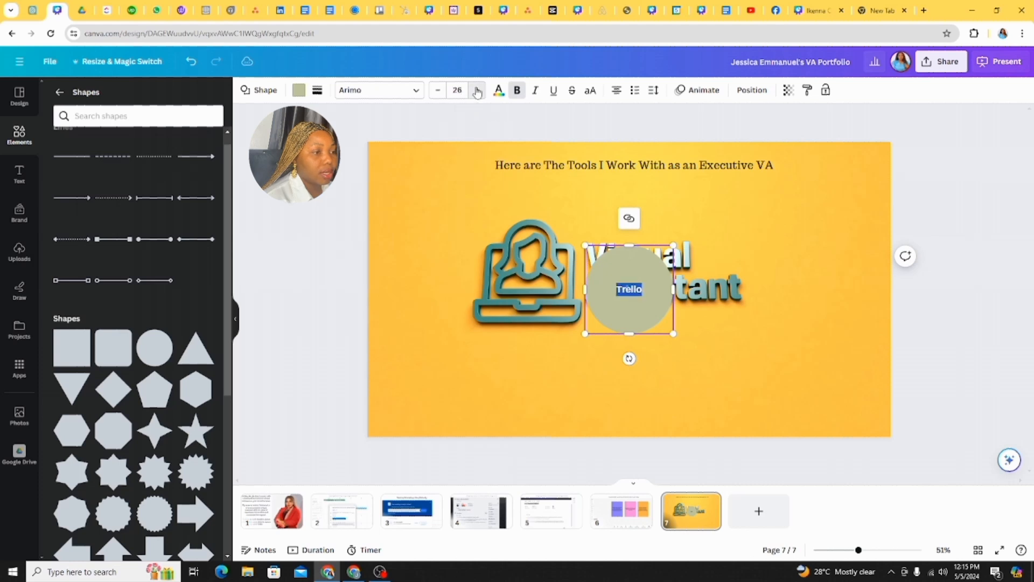
pyautogui.click(477, 90)
pyautogui.click(477, 91)
pyautogui.click(477, 90)
pyautogui.click(477, 91)
pyautogui.click(477, 90)
pyautogui.click(633, 291)
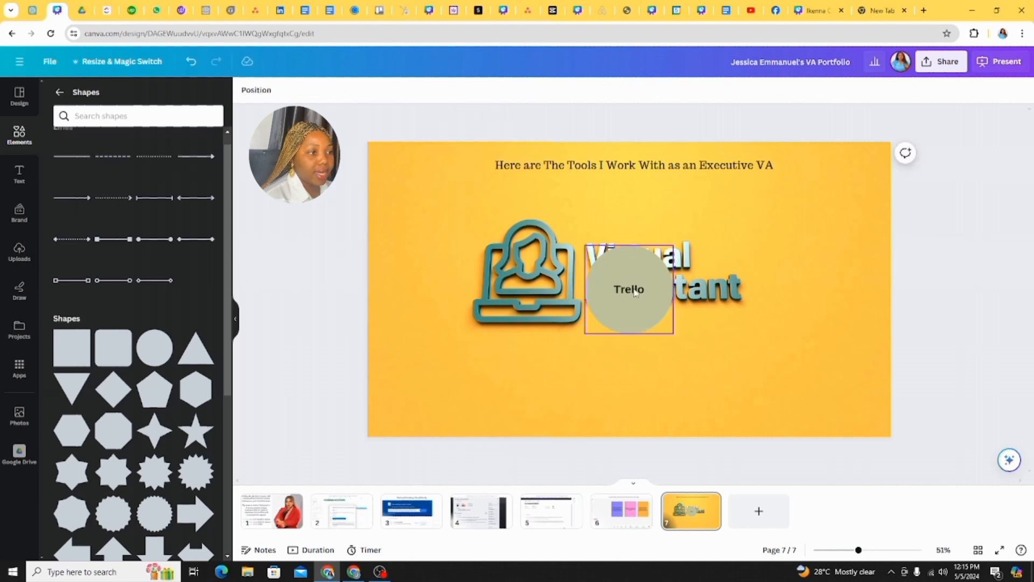